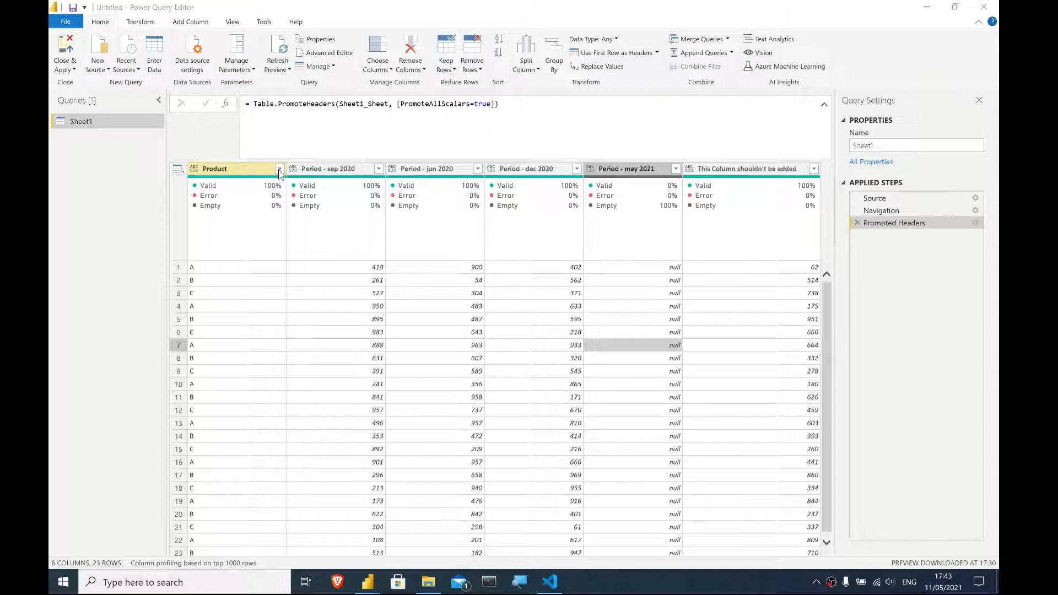
left_click(279, 169)
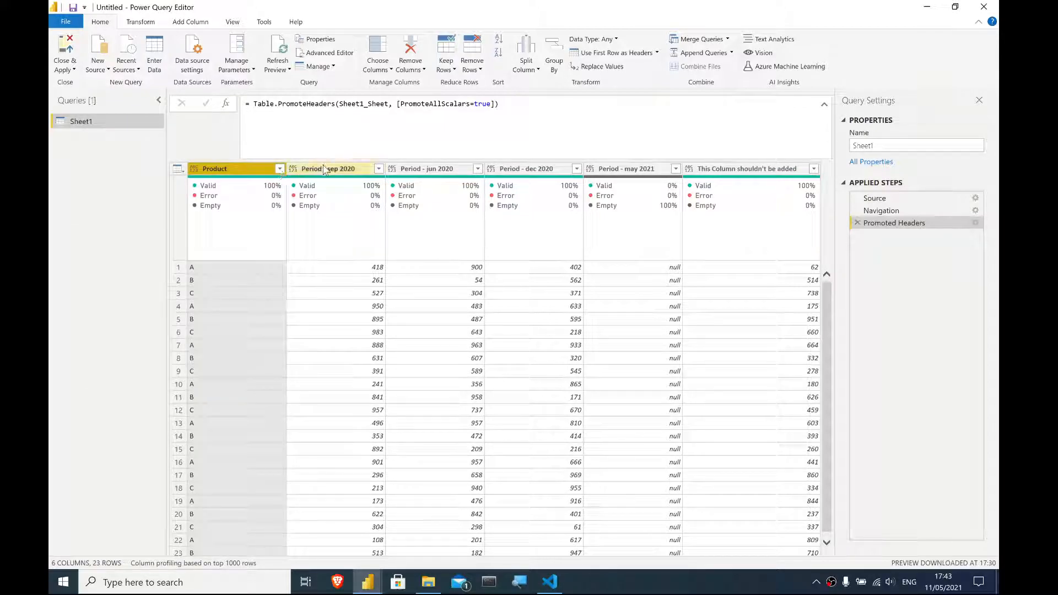
- Keep only the Product and four Period columns, removing the 'This Column shouldn't be added' column
left_click(751, 169, "ctrl")
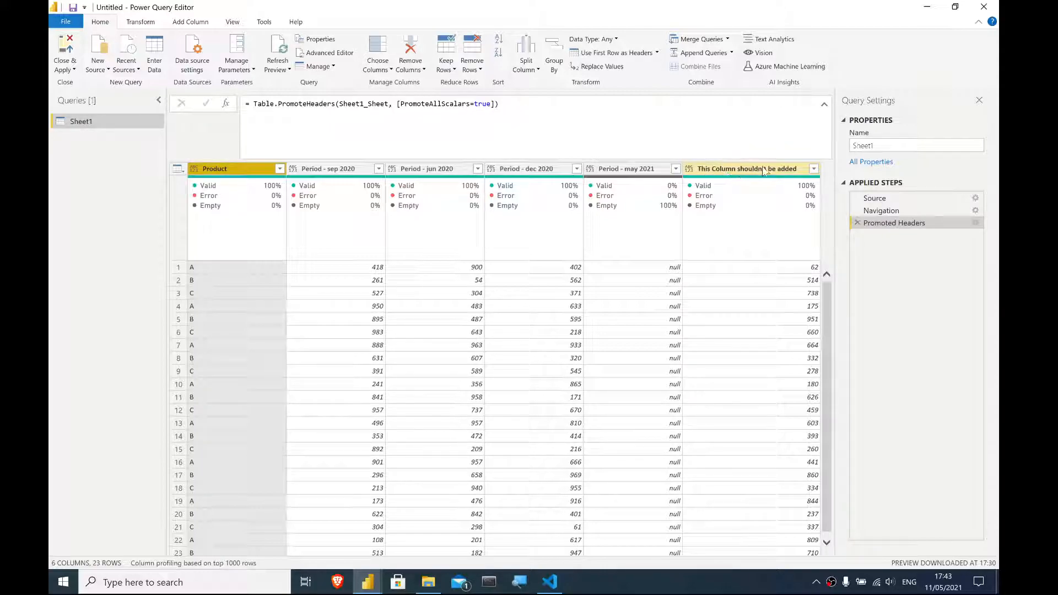
left_click(799, 170, "ctrl")
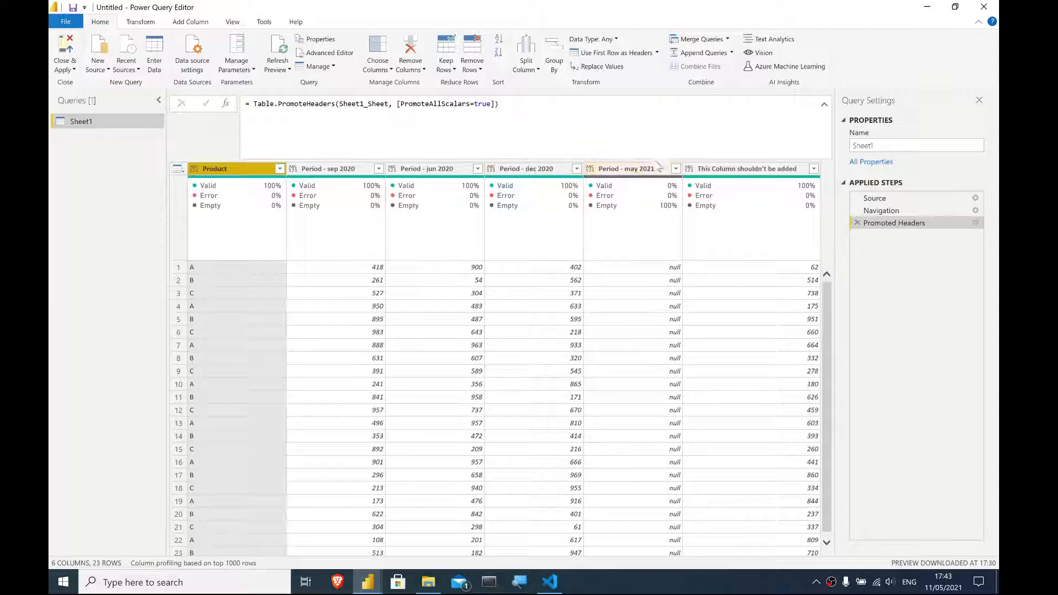
left_click(653, 268)
left_click(658, 422)
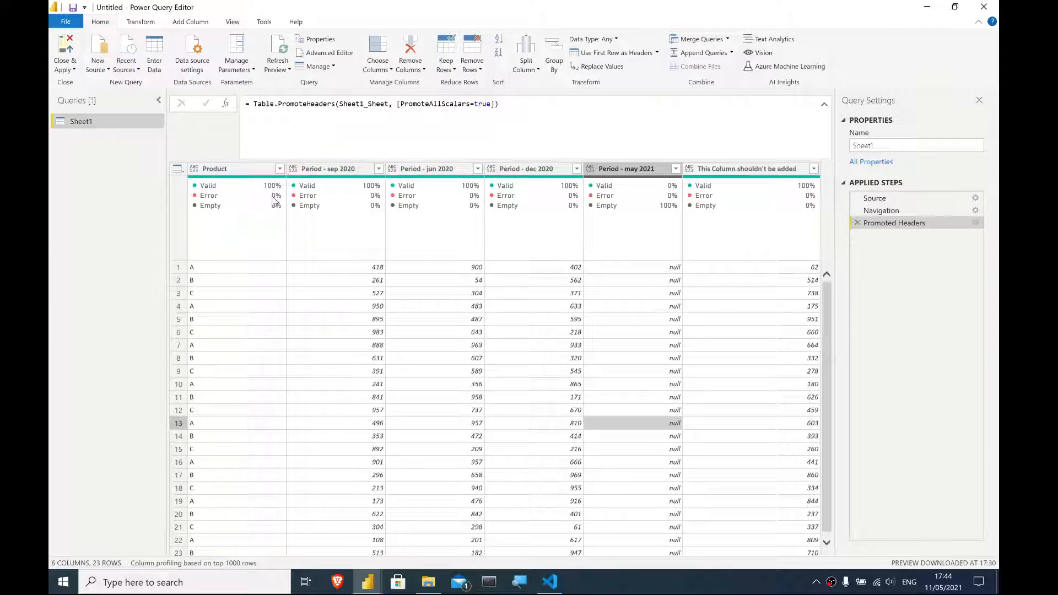
mouse_move(284, 188)
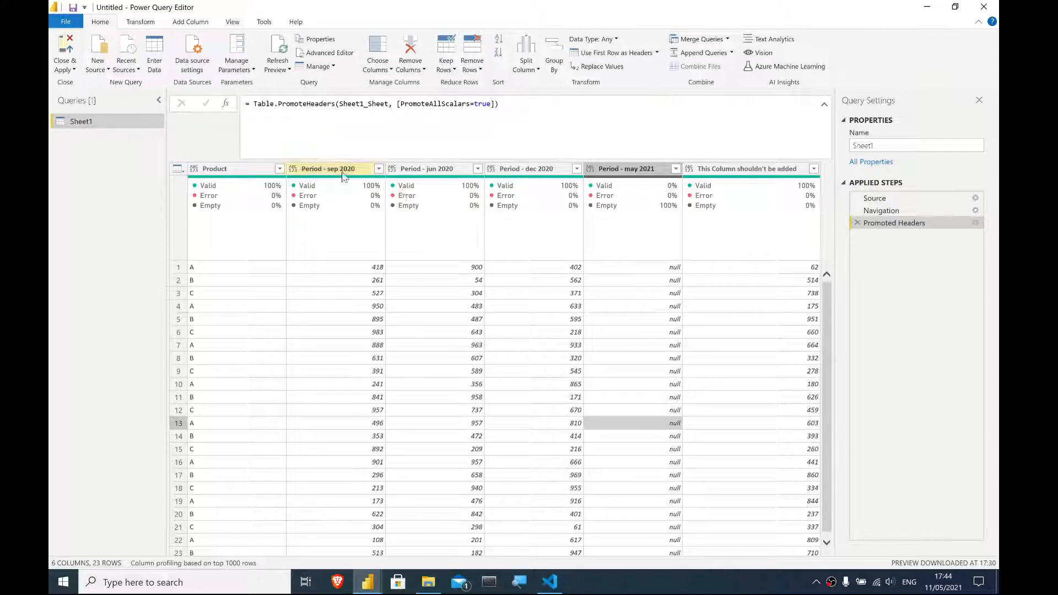
left_click(720, 169)
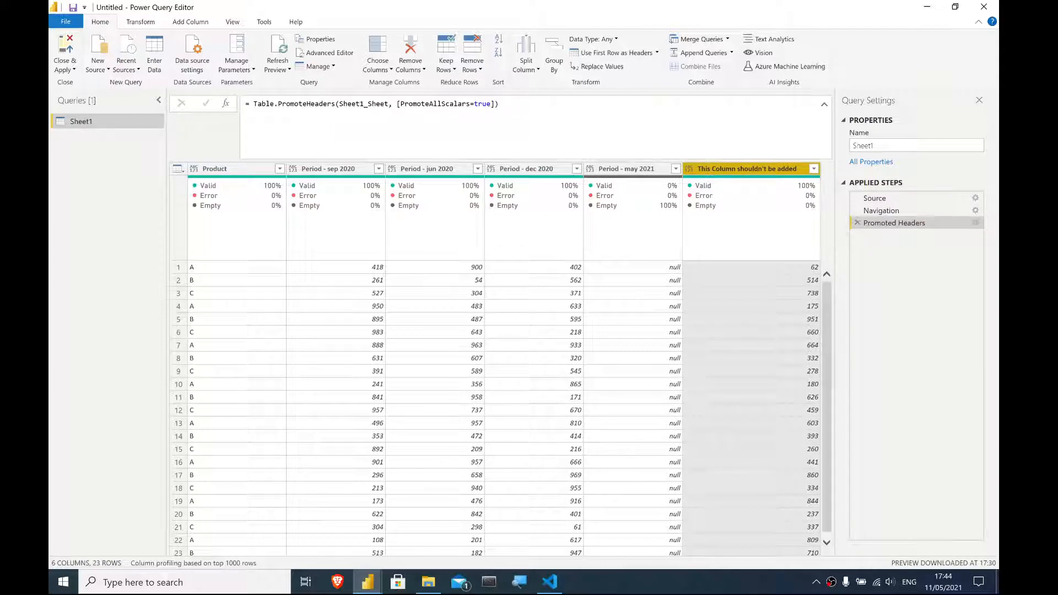
left_click(634, 171)
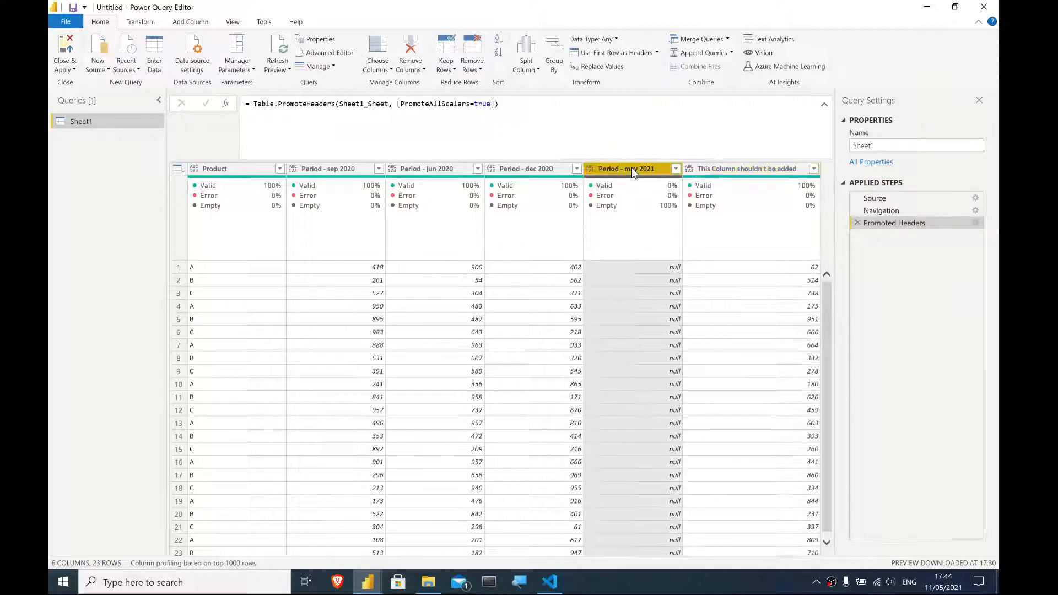
left_click(215, 169, "shift")
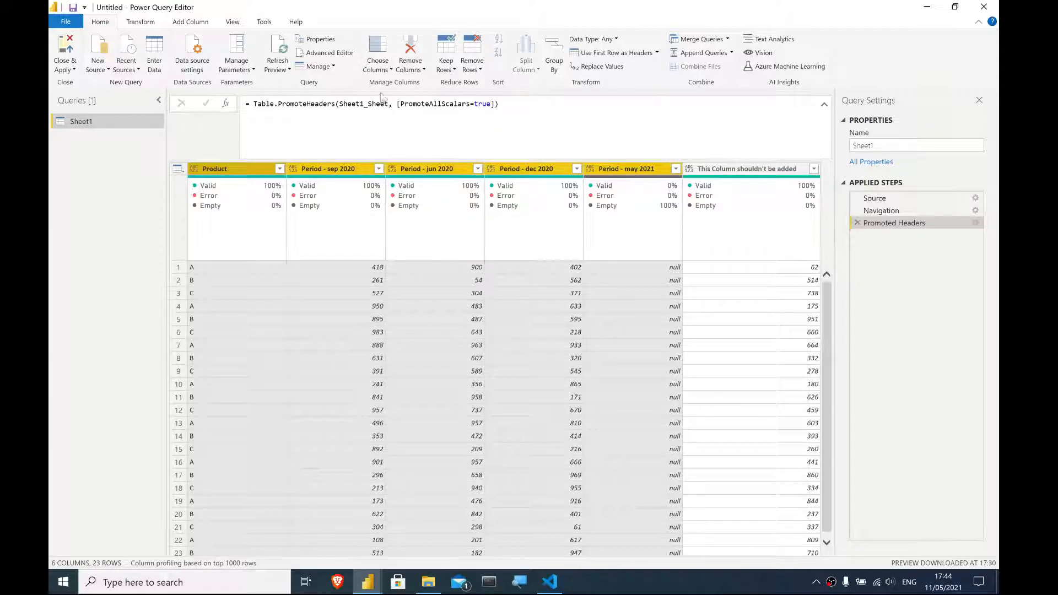
left_click(415, 72)
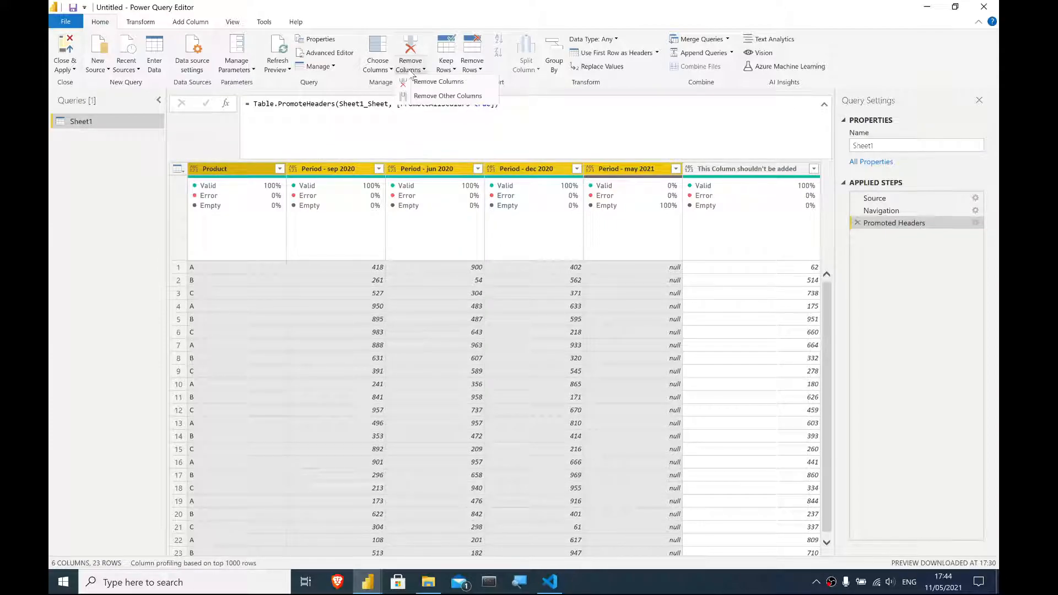
left_click(441, 97)
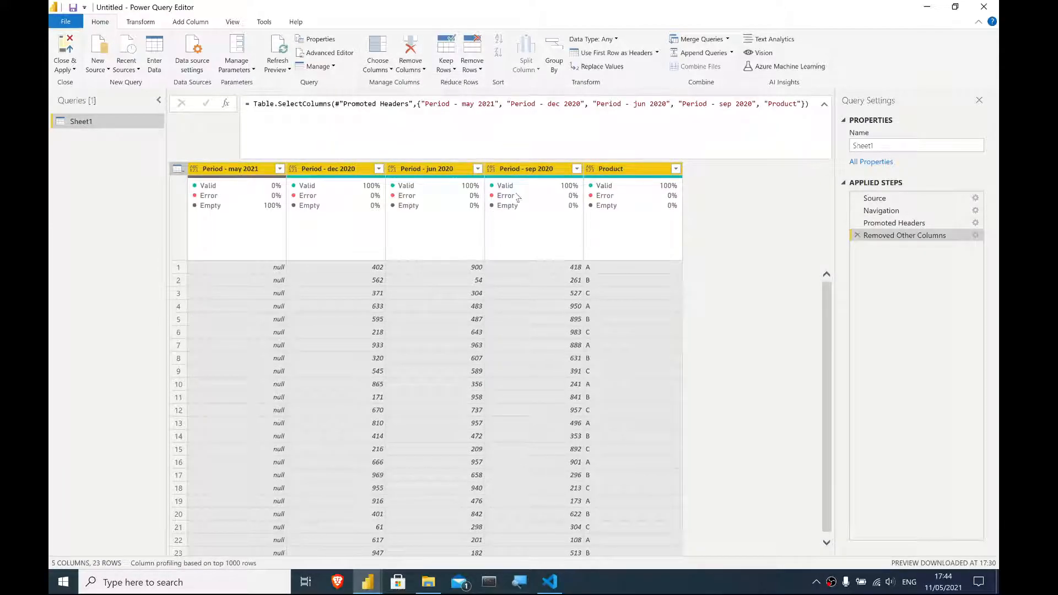
- Unpivot all columns except Product
left_click(637, 224)
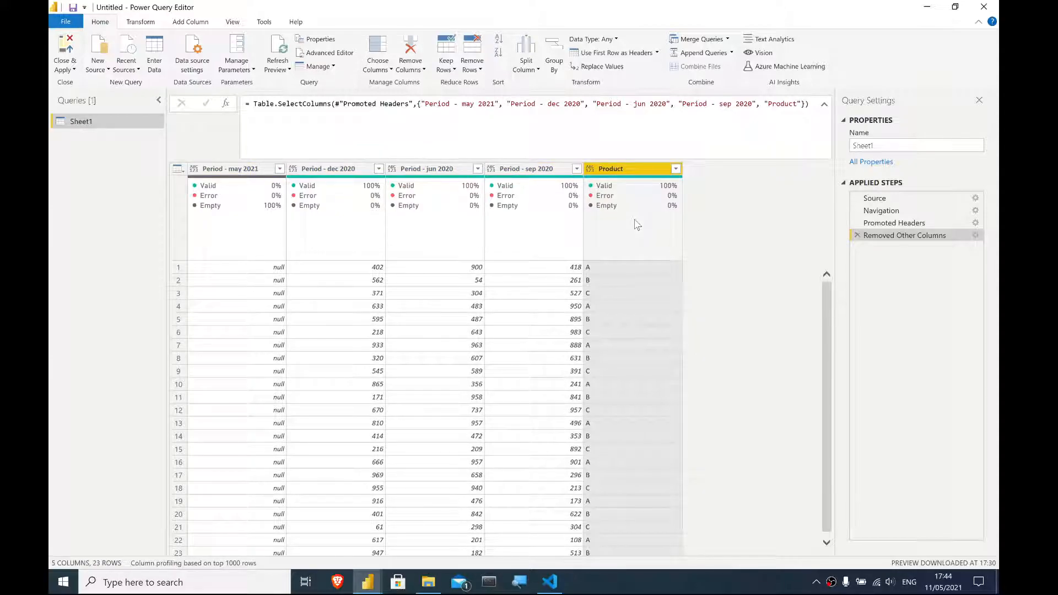
mouse_move(635, 206)
left_click(152, 24)
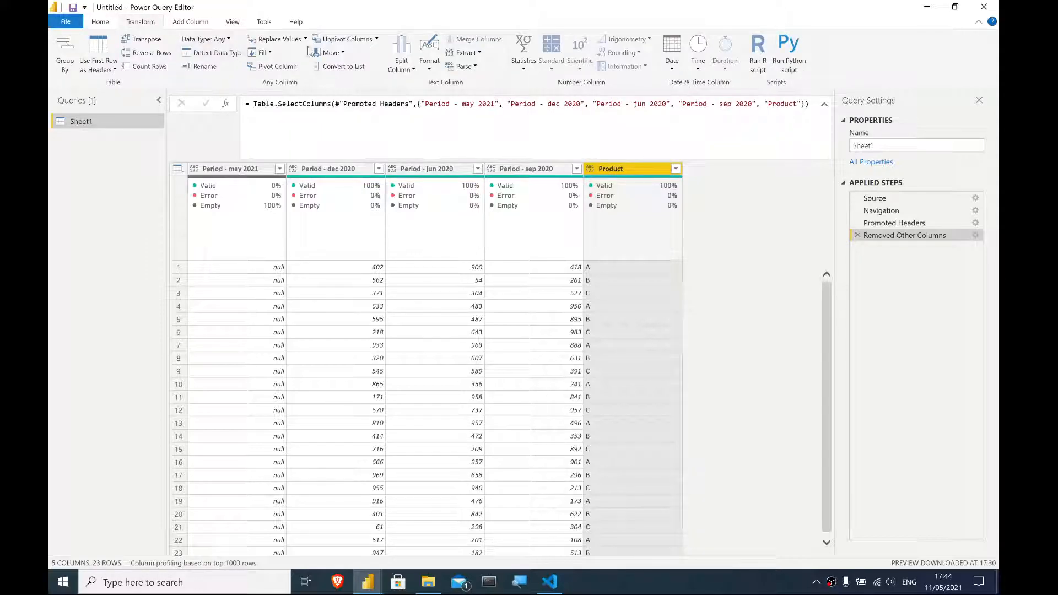
left_click(377, 39)
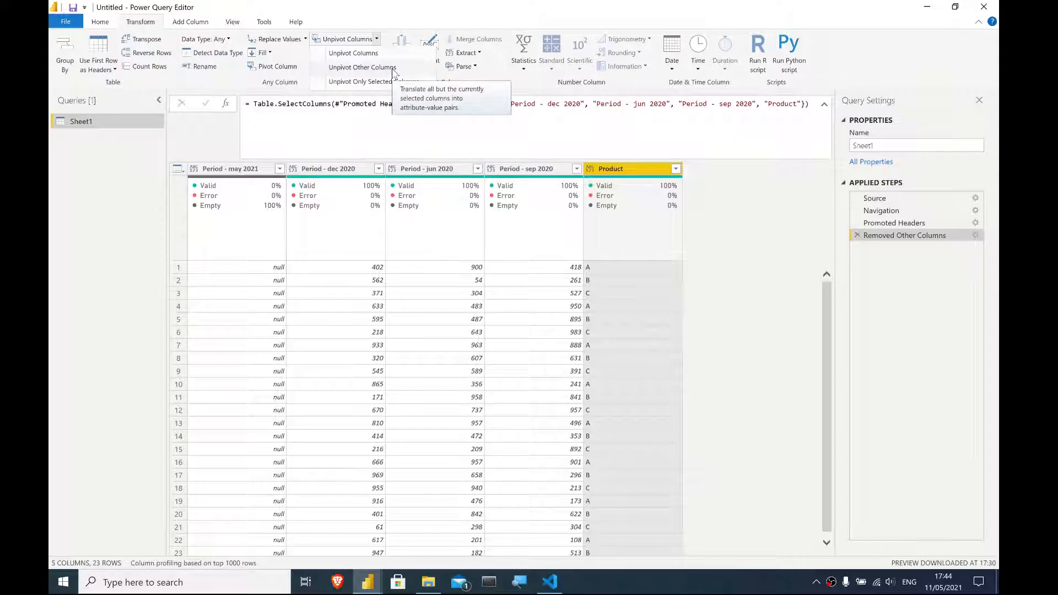
left_click(394, 67)
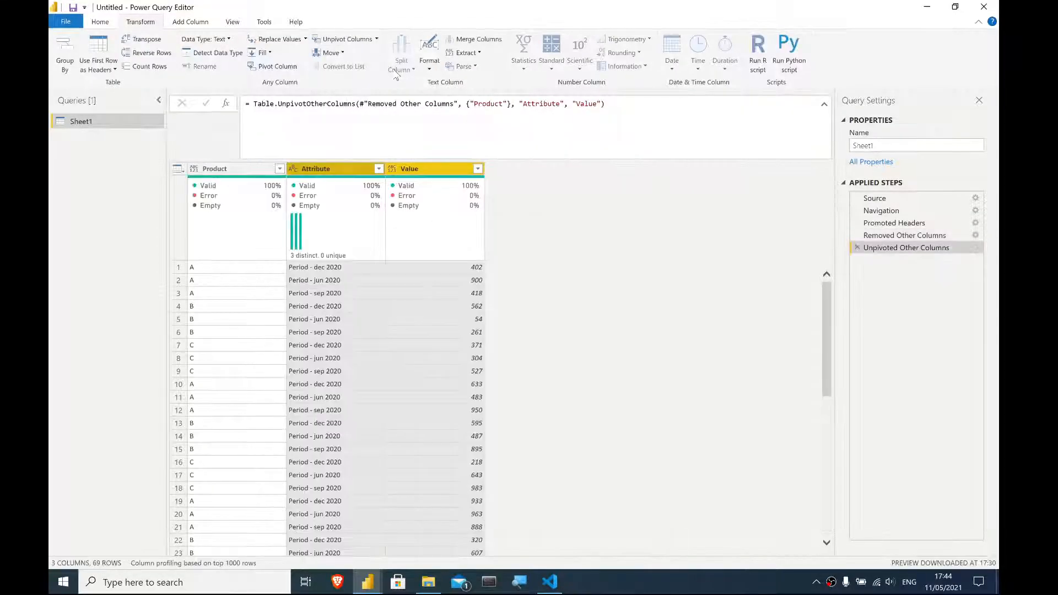
scroll(332, 311, "down", 15)
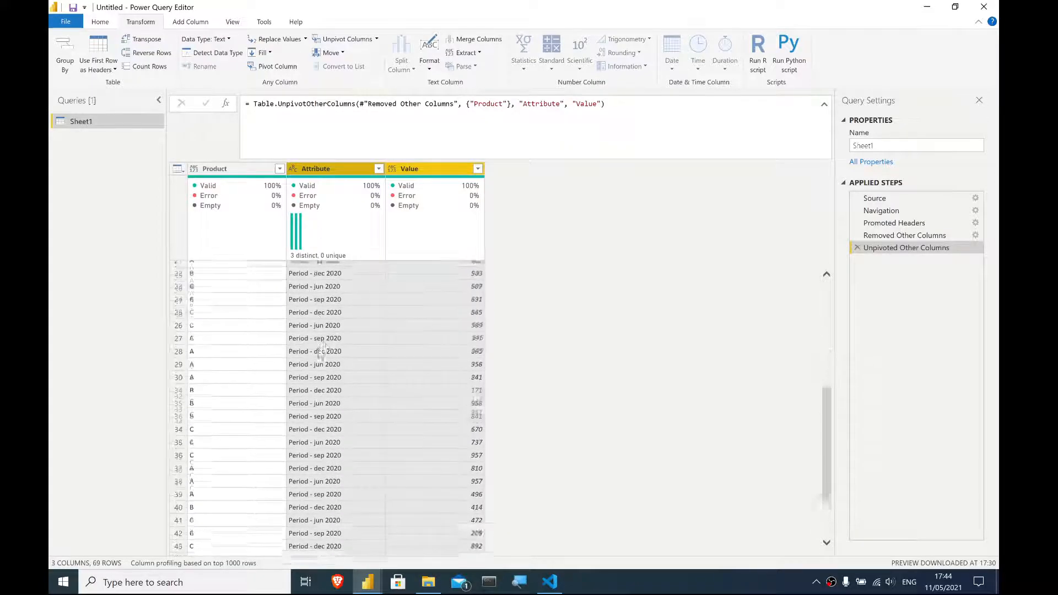
scroll(314, 343, "up", 15)
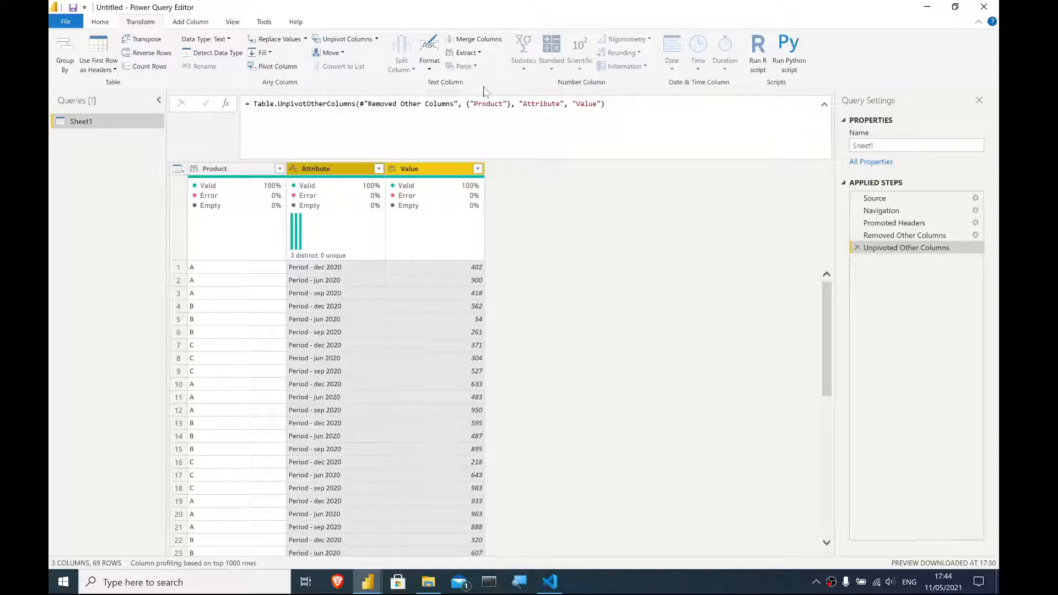
left_click(232, 23)
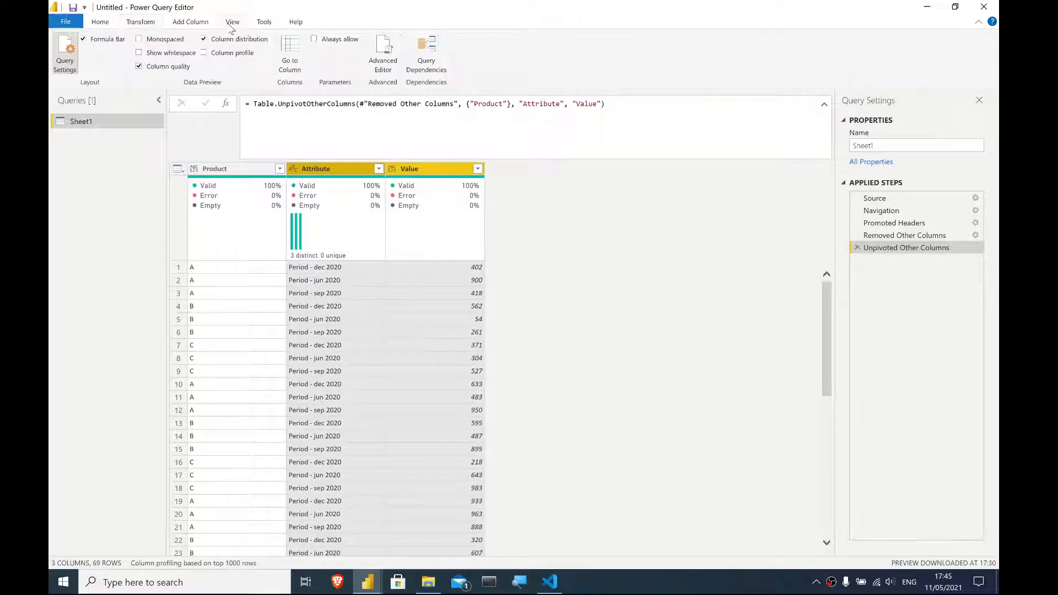
left_click(108, 40)
left_click(108, 40)
left_click(99, 23)
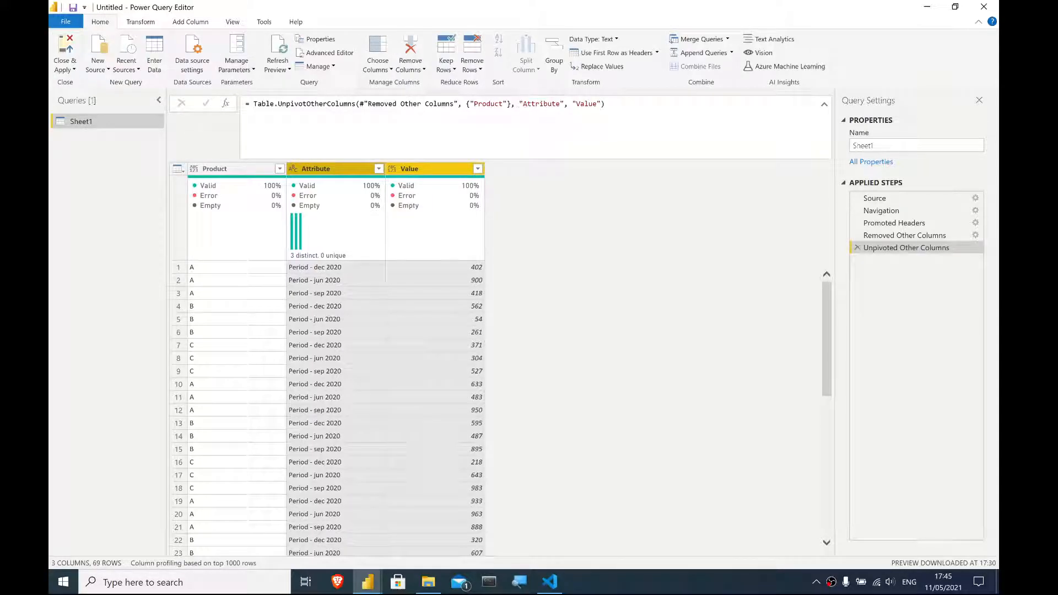
double_click(318, 171)
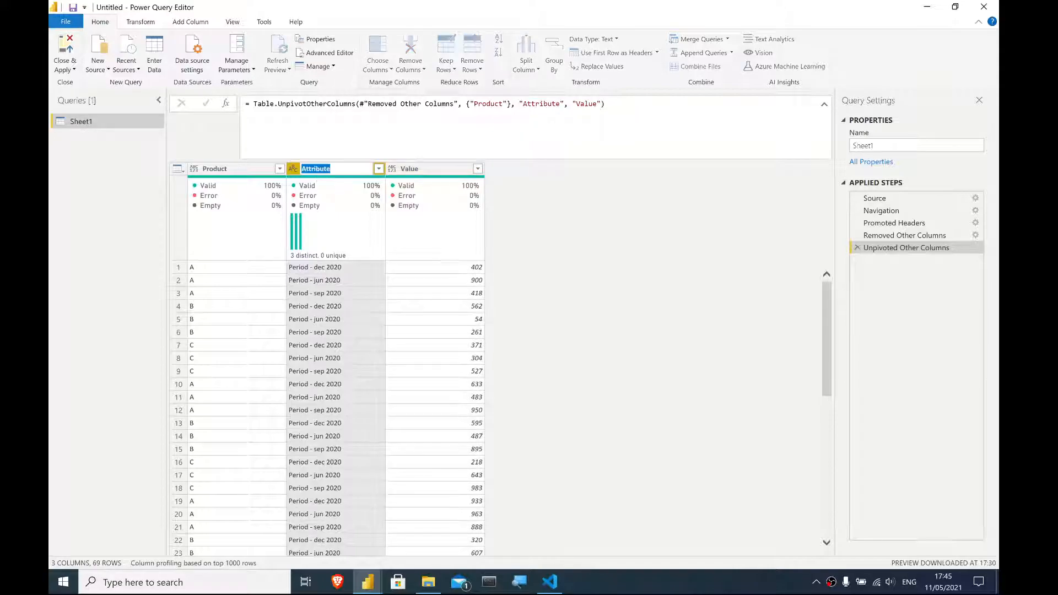
type("Da")
key("Return")
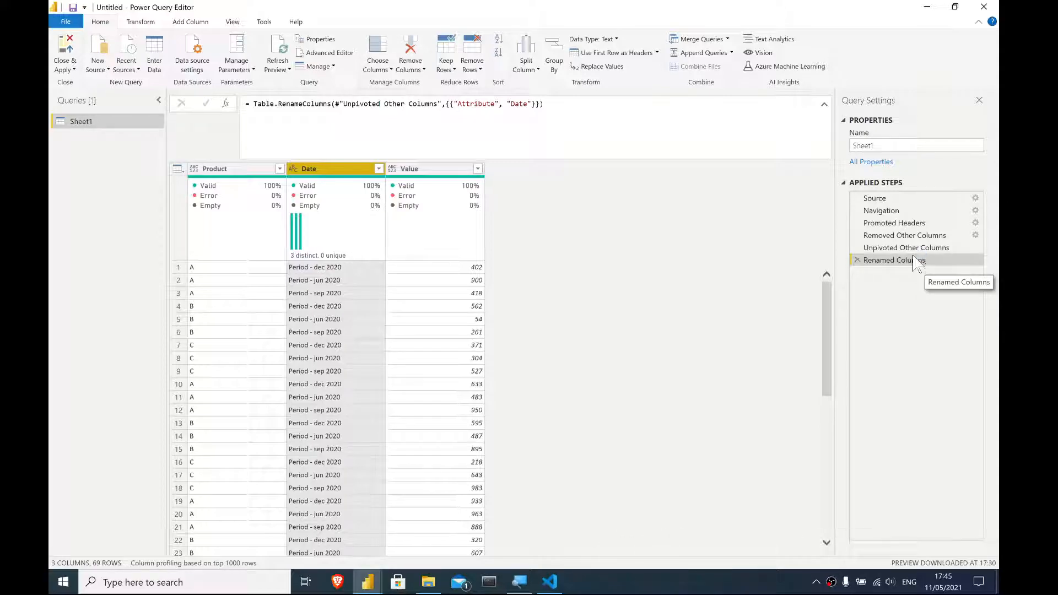
left_click(858, 260)
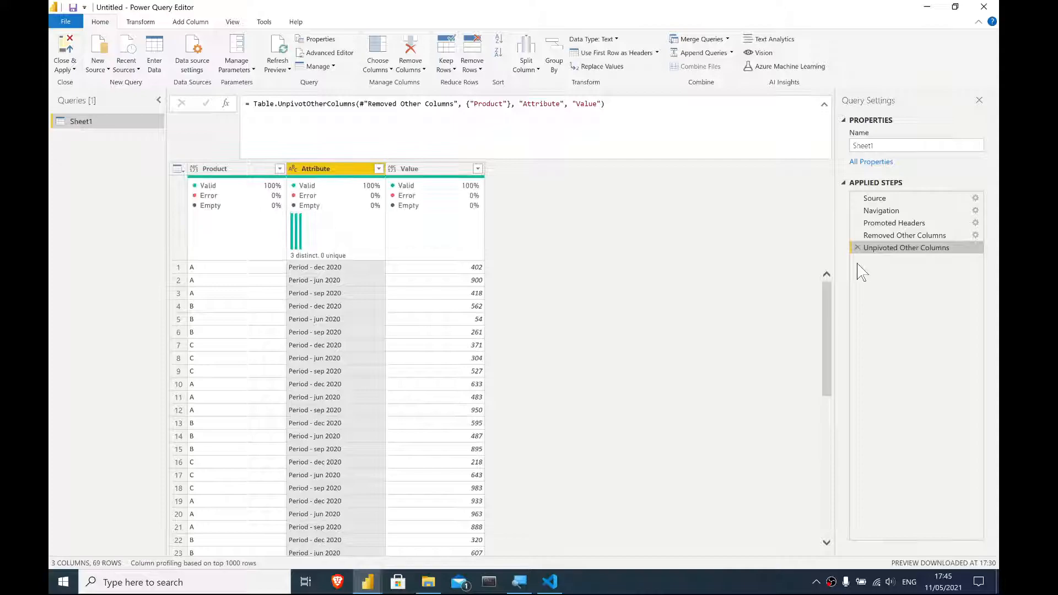
- Rename the Attribute column to Date inside the unpivot step's formula
left_click(554, 105)
double_click(554, 105)
type("Pate")
key("Return")
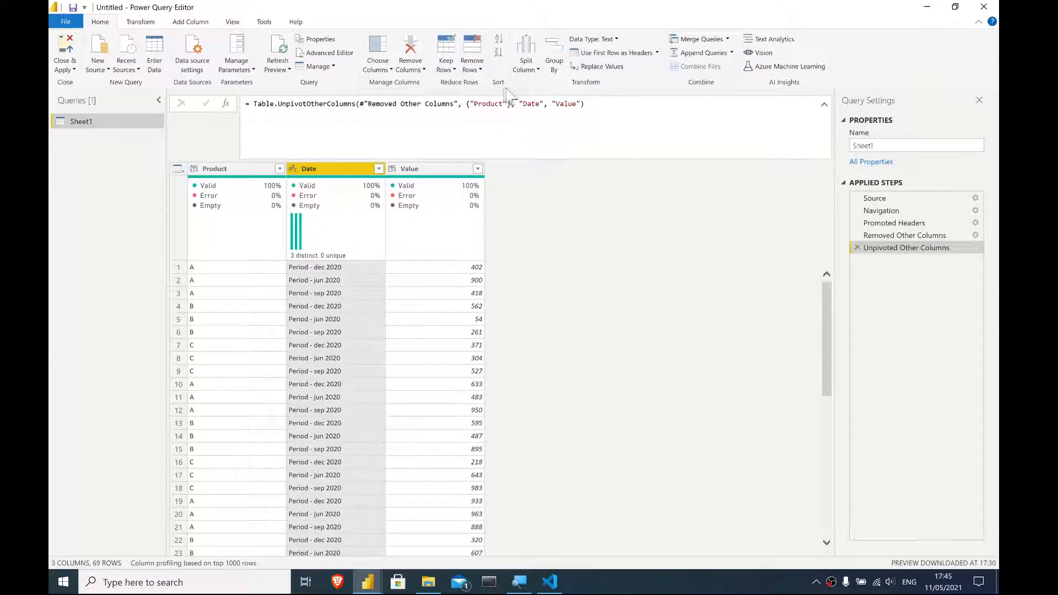
double_click(566, 105)
type("Sales")
key("Return")
double_click(568, 104)
type("Value")
key("Return")
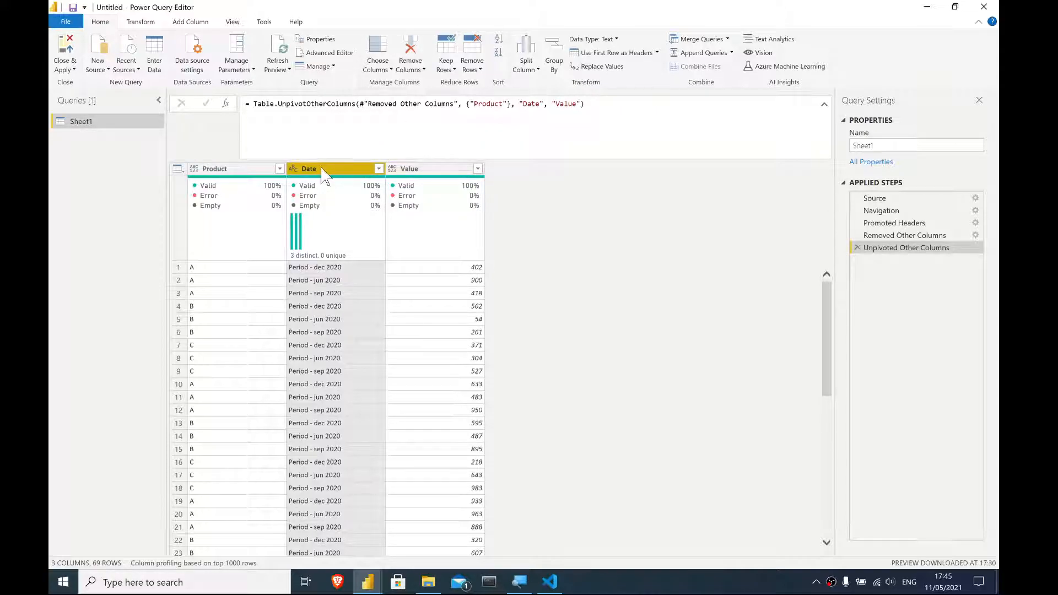
- Extract the text after the delimiter "Period - " in the Date column
left_click(149, 23)
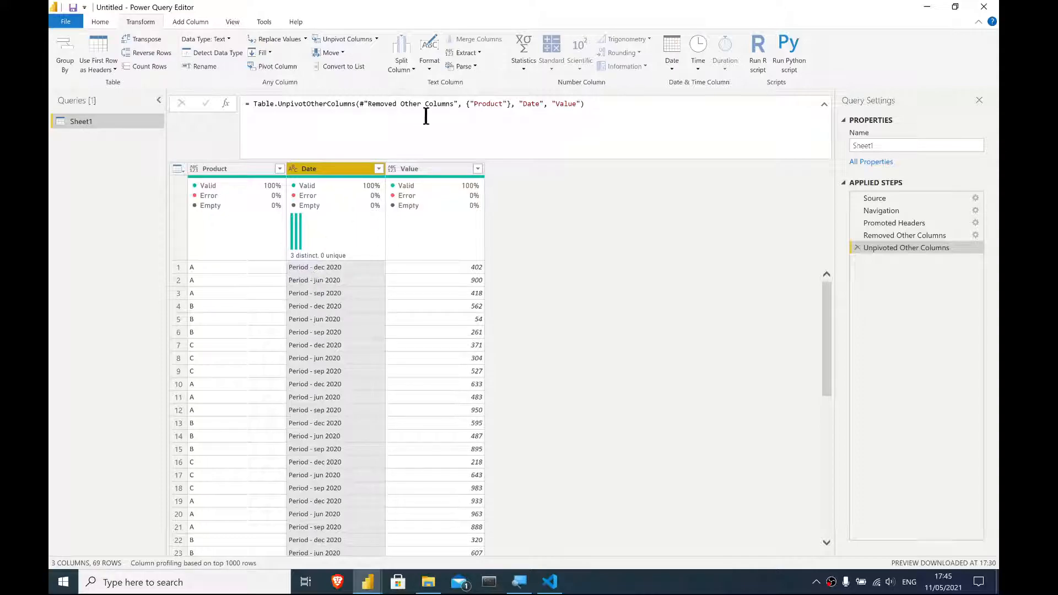
left_click(475, 53)
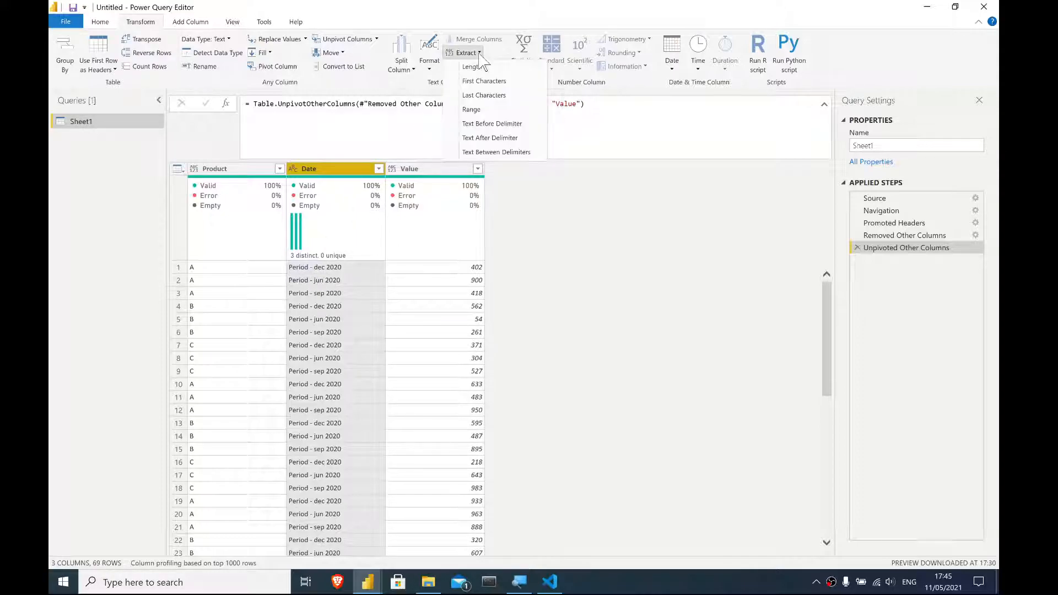
left_click(493, 139)
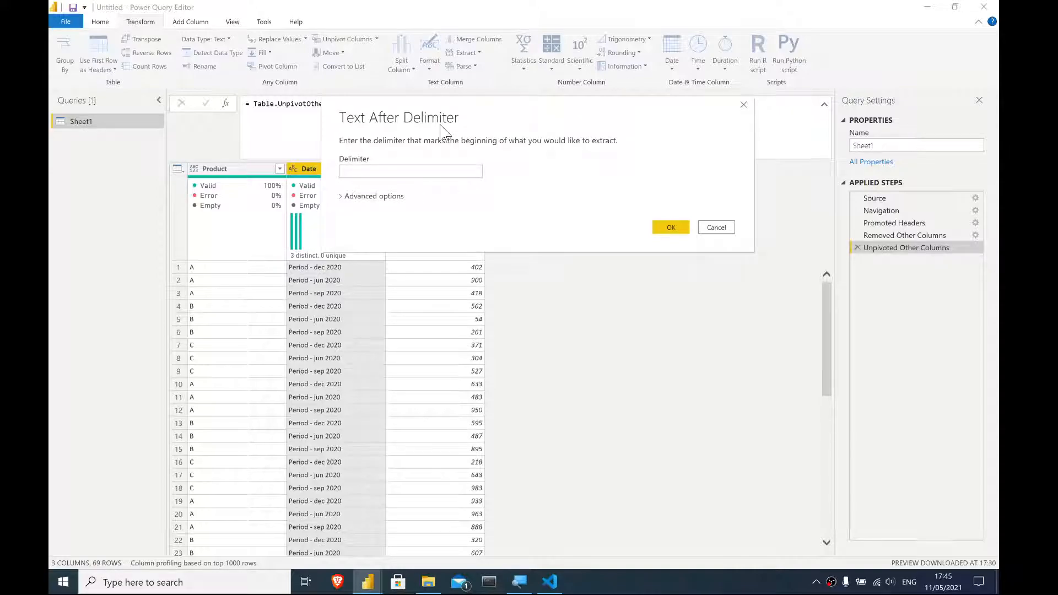
left_click(394, 174)
left_click(665, 228)
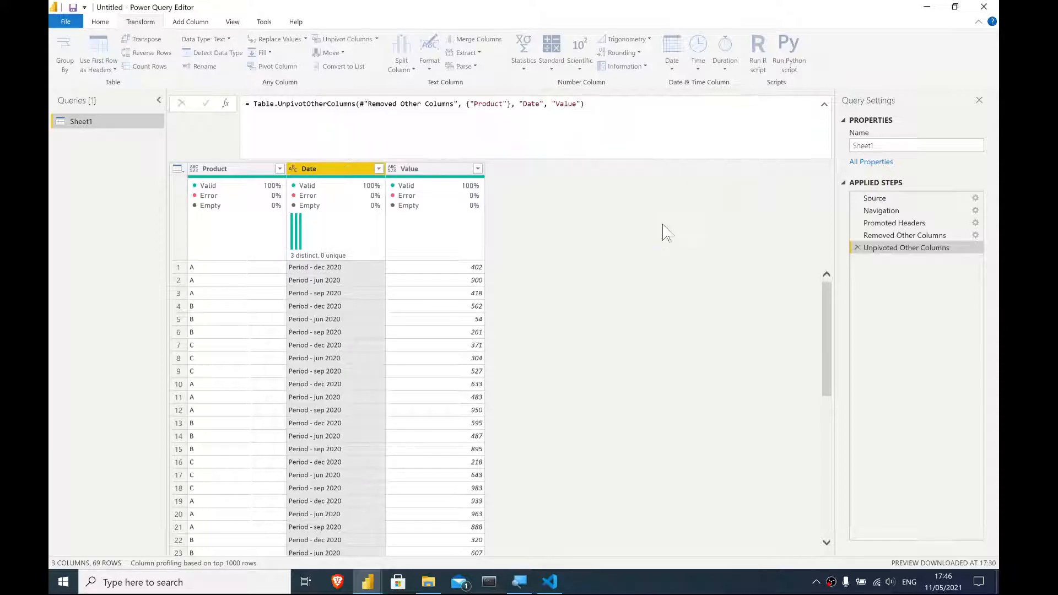
- Set the Date column's data type to Date
left_click(292, 169)
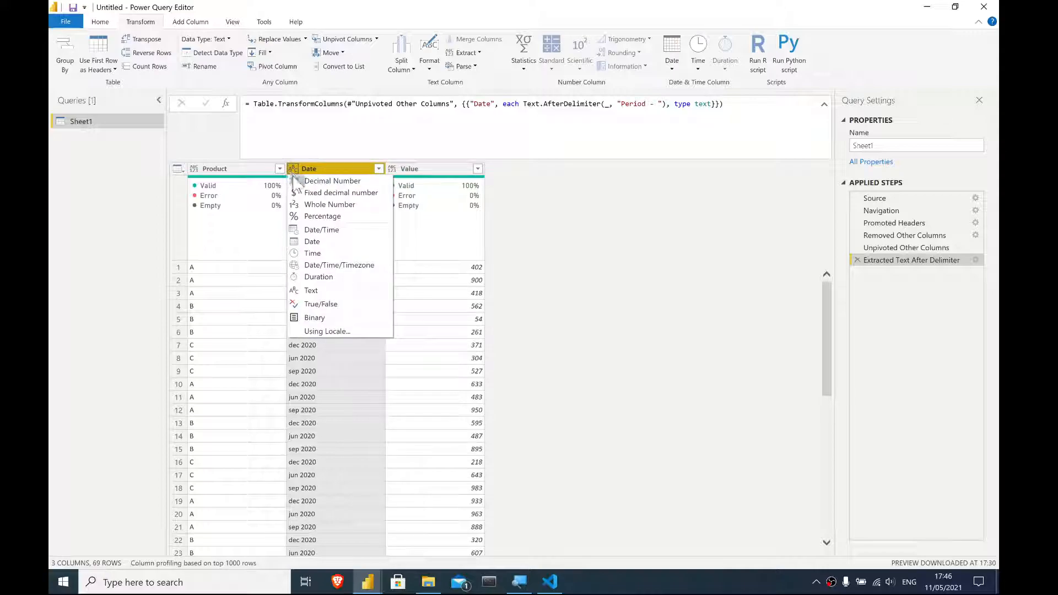
left_click(312, 242)
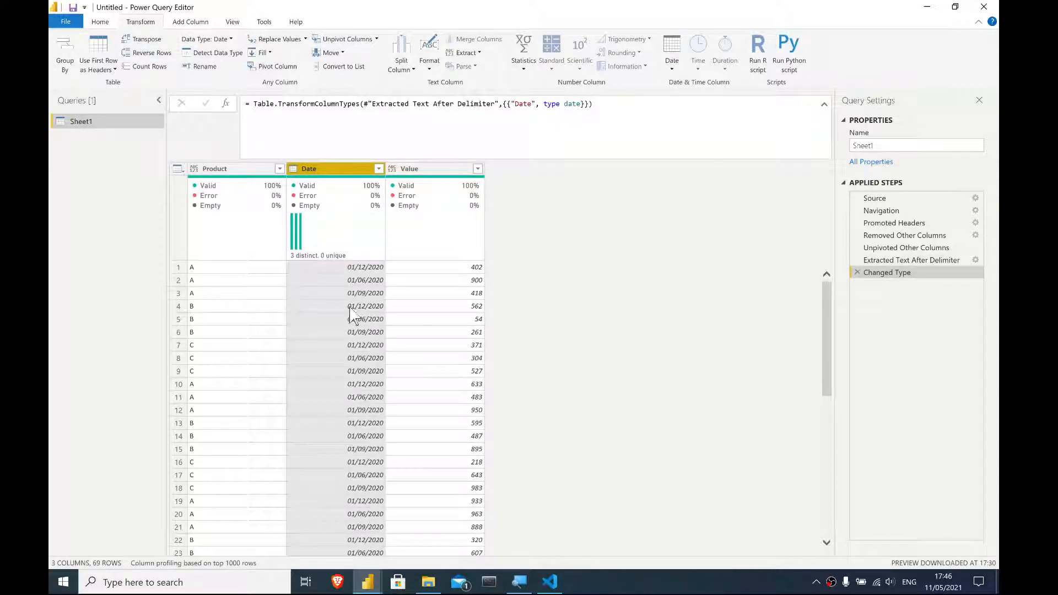
left_click(353, 280)
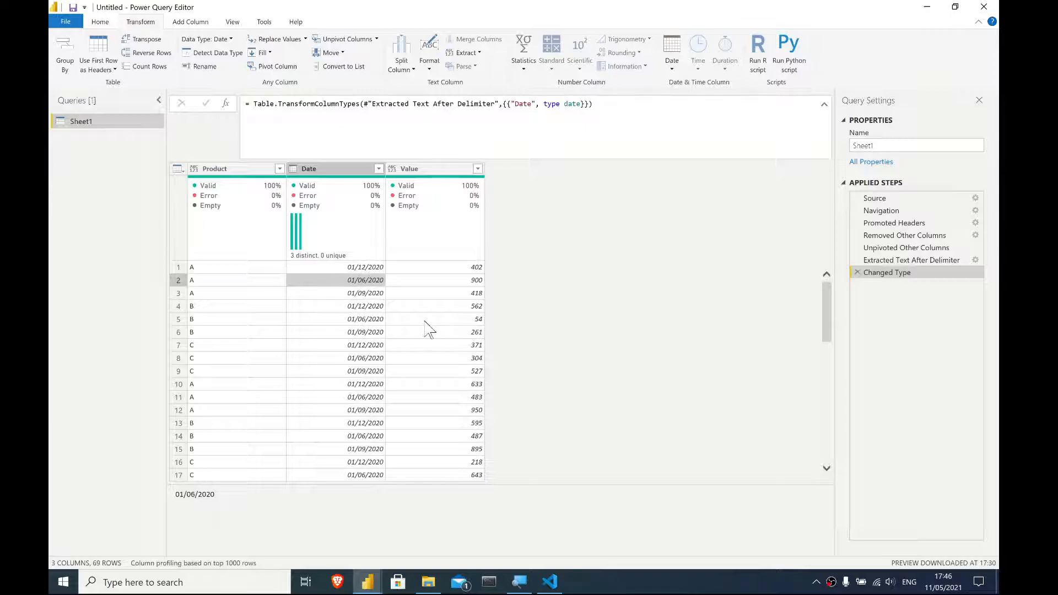
mouse_move(374, 243)
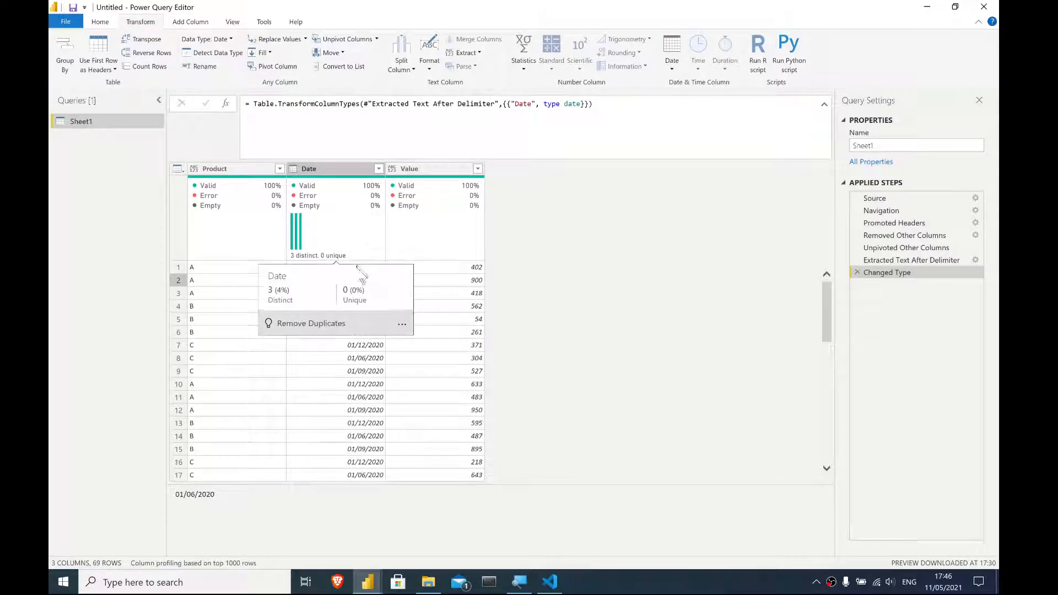
- Filter the Date column to keep only 01/12/2020
left_click(378, 168)
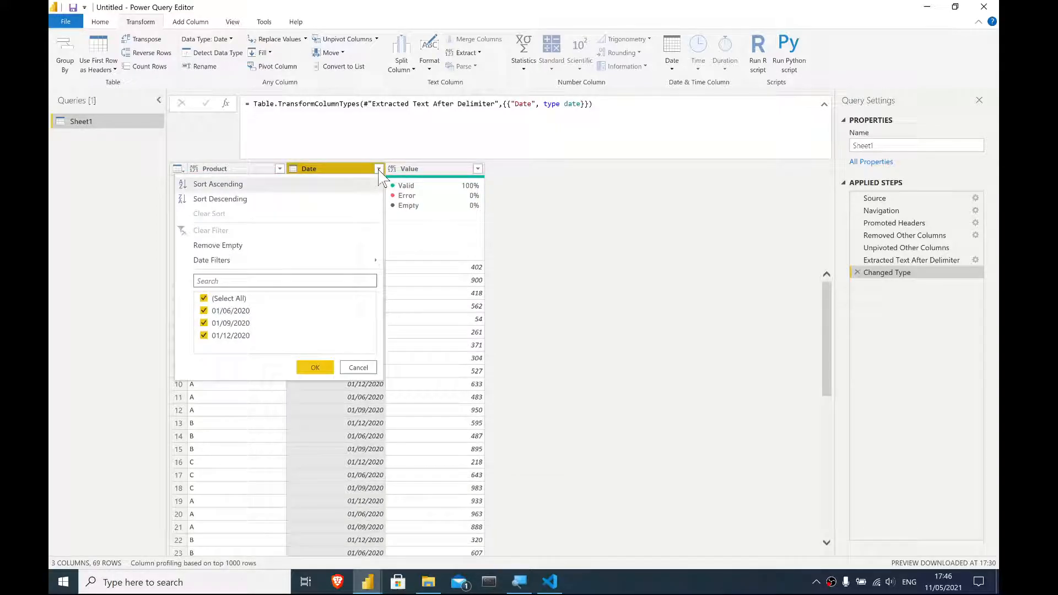
left_click(204, 299)
left_click(205, 337)
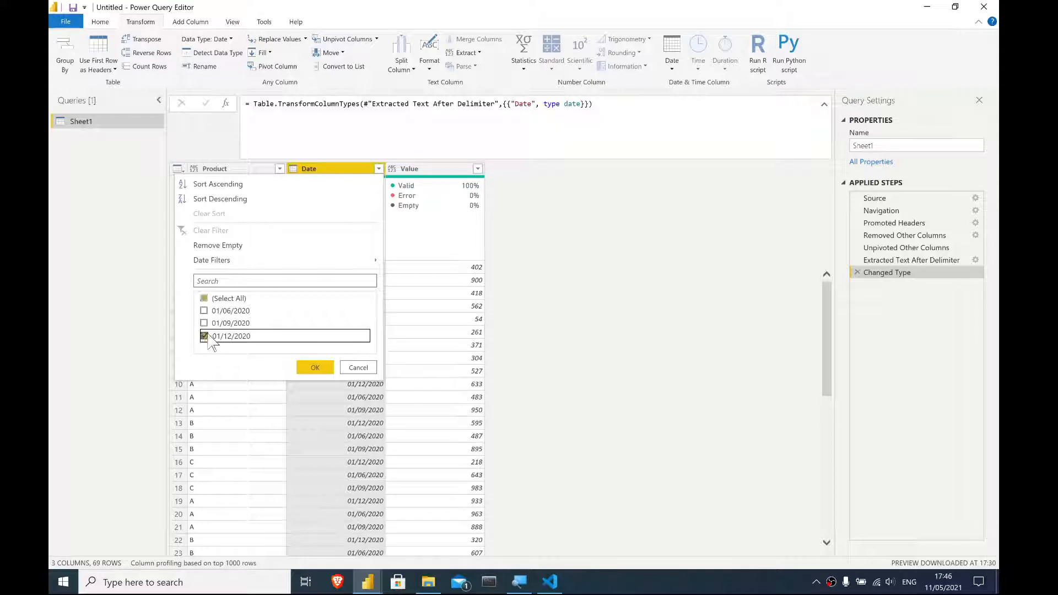
left_click(313, 368)
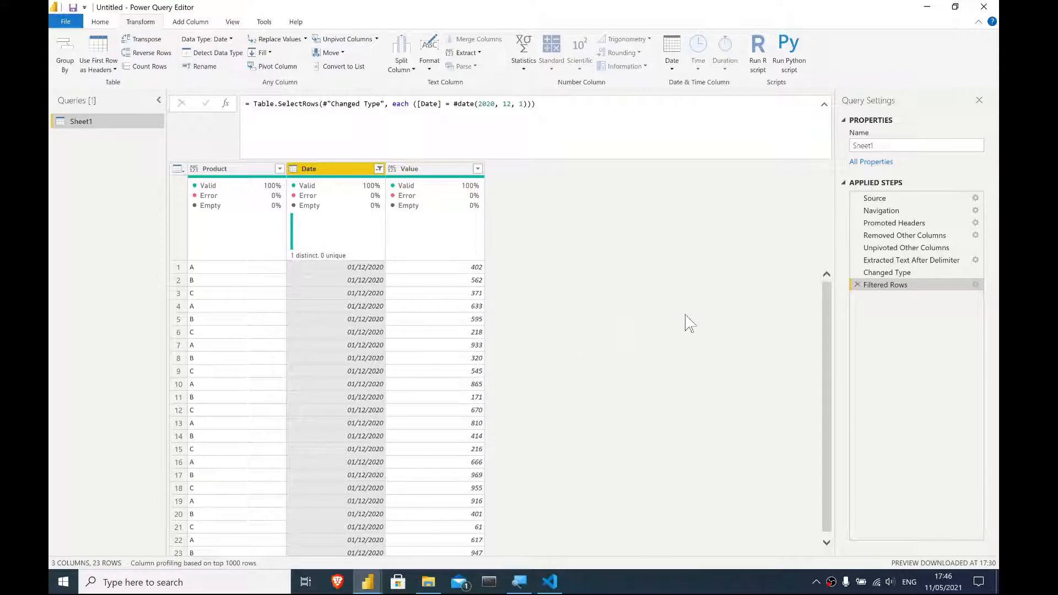
left_click(95, 24)
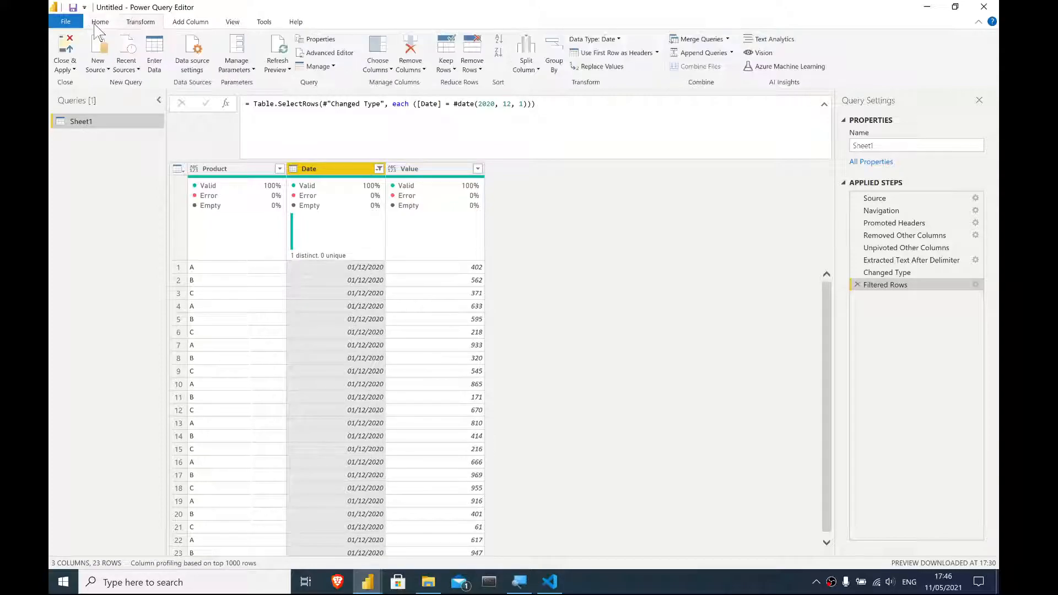
- Insert a blank line after the Promoted Headers step in the query code
left_click(334, 53)
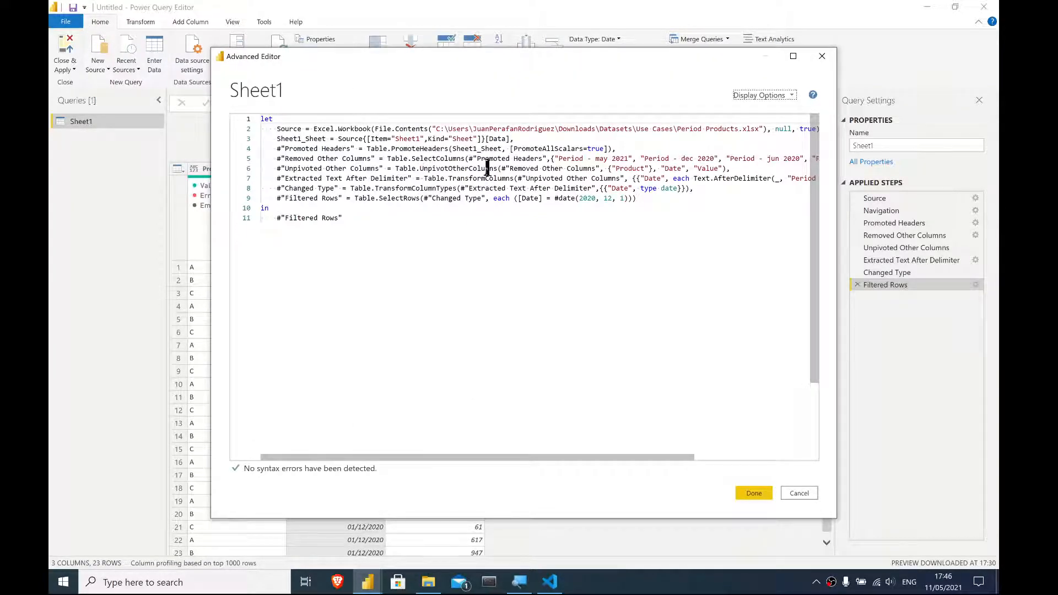
left_click(613, 150)
left_click(632, 149)
key("Return")
key("Return")
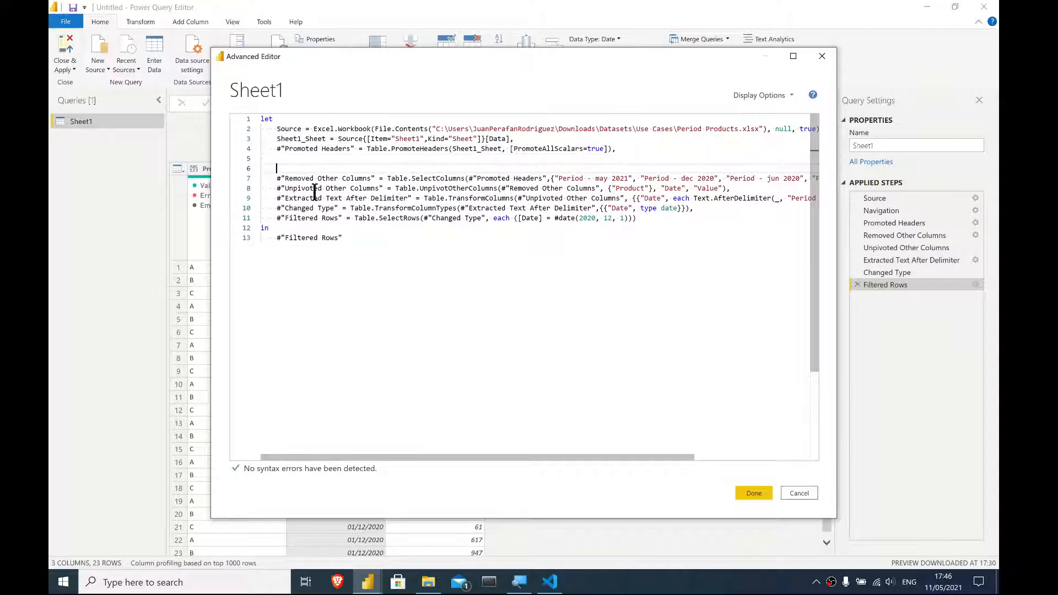
key("BackSpace")
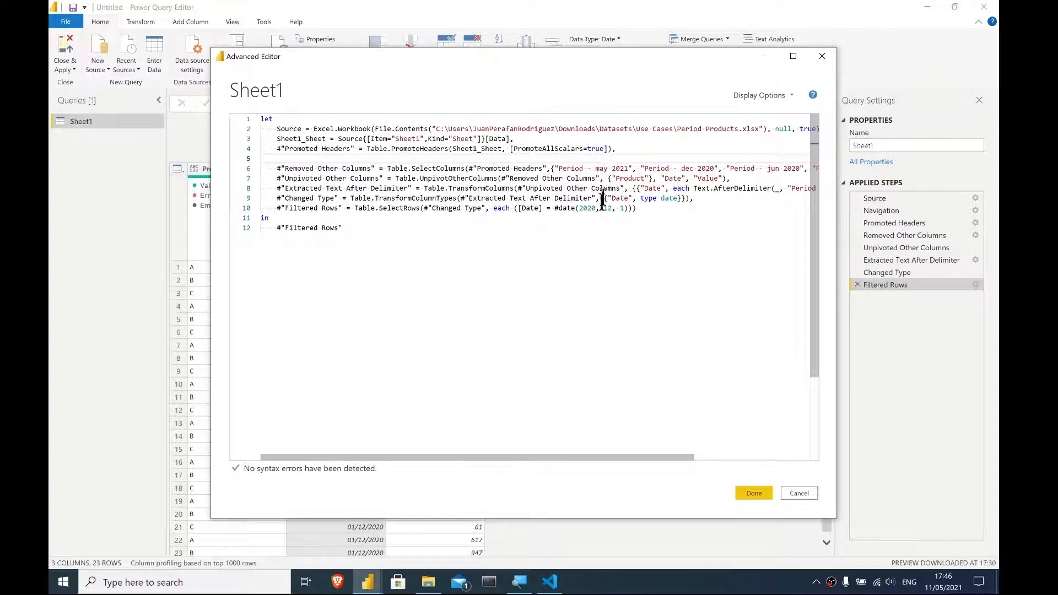
left_click_drag(515, 457, 639, 457)
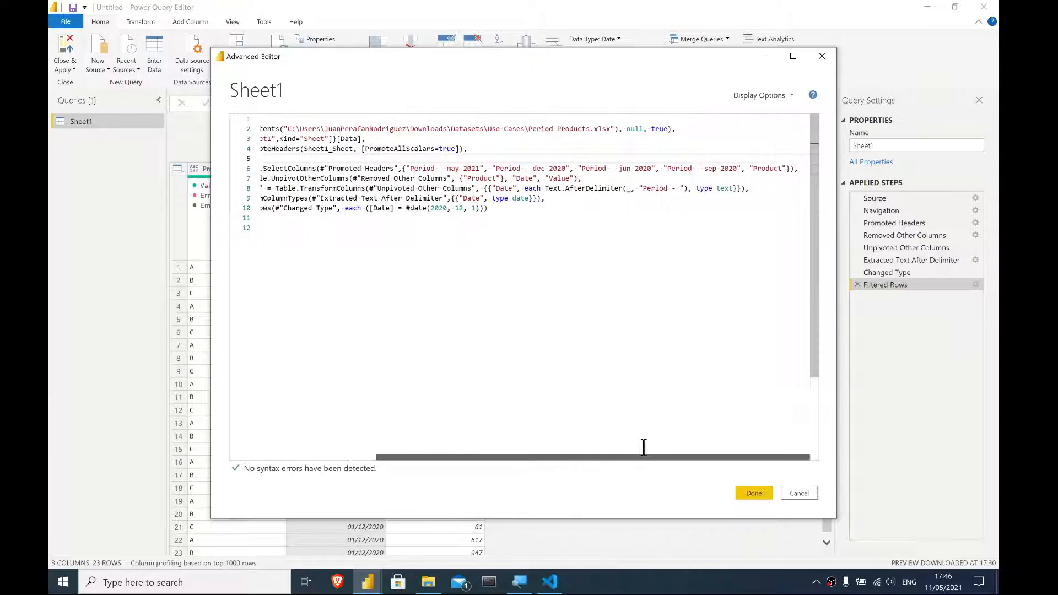
left_click(755, 494)
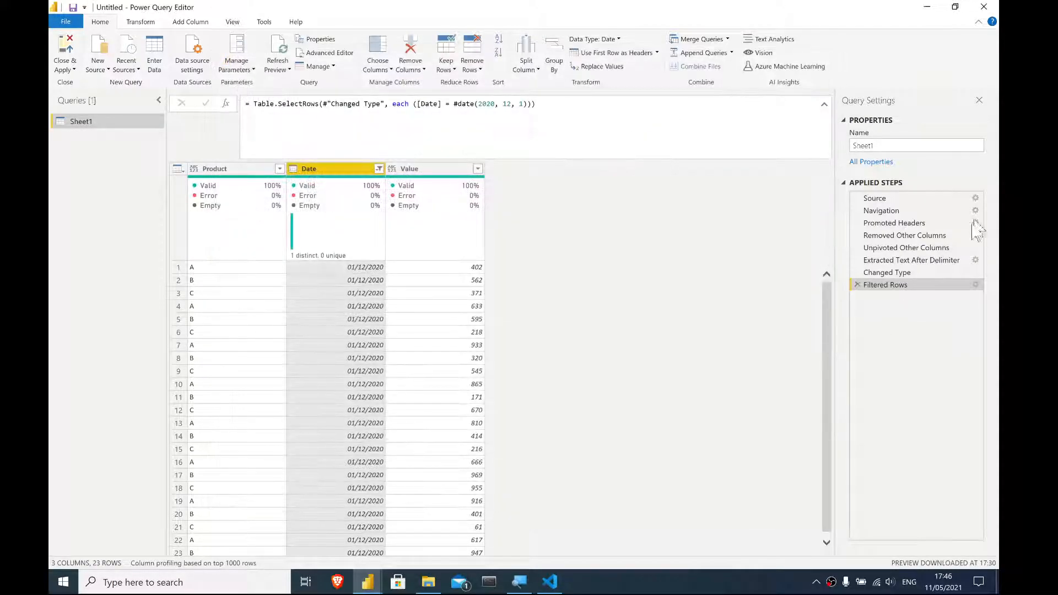
- Open the query code at the Removed Other Columns step and add blank lines before and after it
left_click(937, 236)
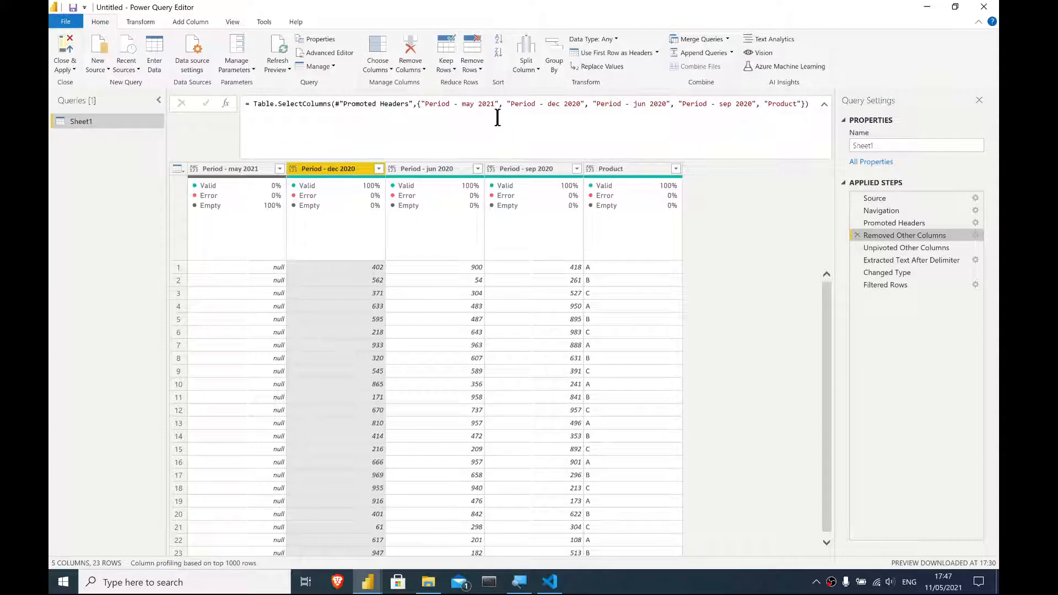
left_click(329, 53)
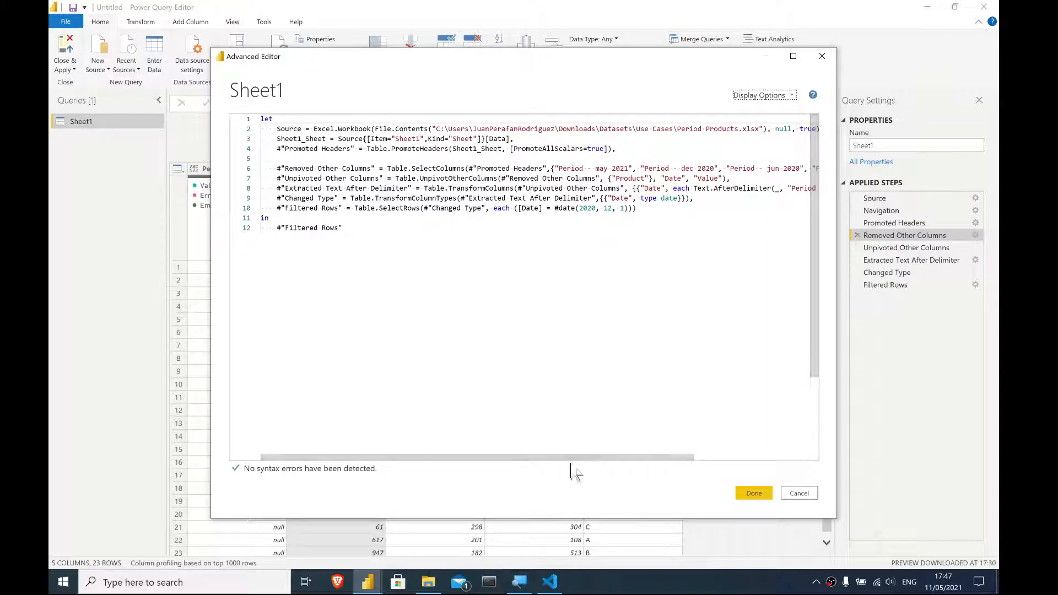
left_click_drag(527, 457, 678, 433)
left_click(797, 168)
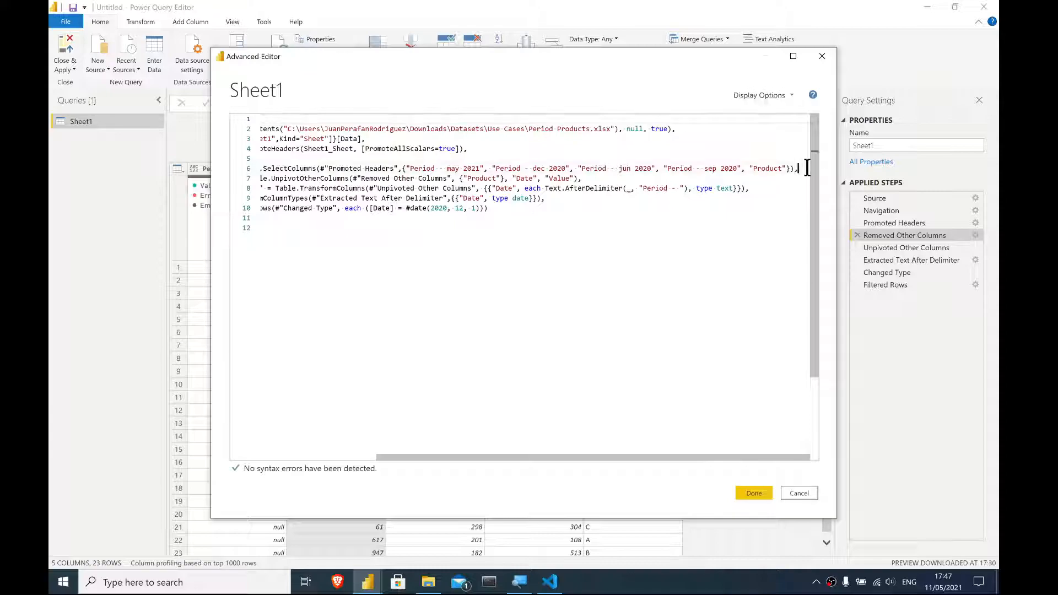
key("Return")
key("Return")
left_click(307, 159)
key("Return")
key("Return")
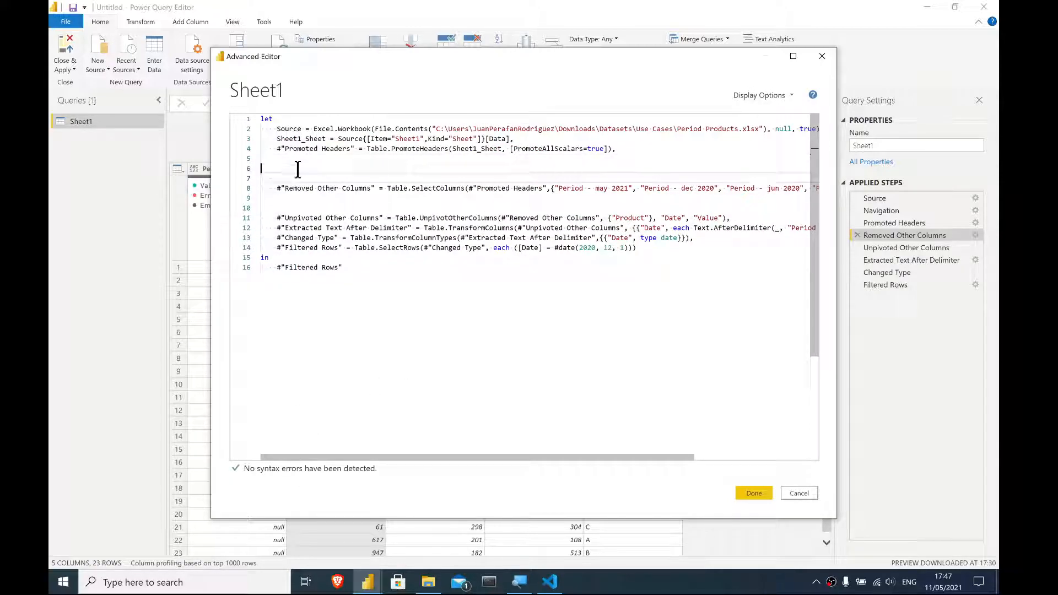
- Add a new step #"Column Names" = Table.ColumnNames(#"Promoted Headers") before the Removed Other Columns step
type("#")
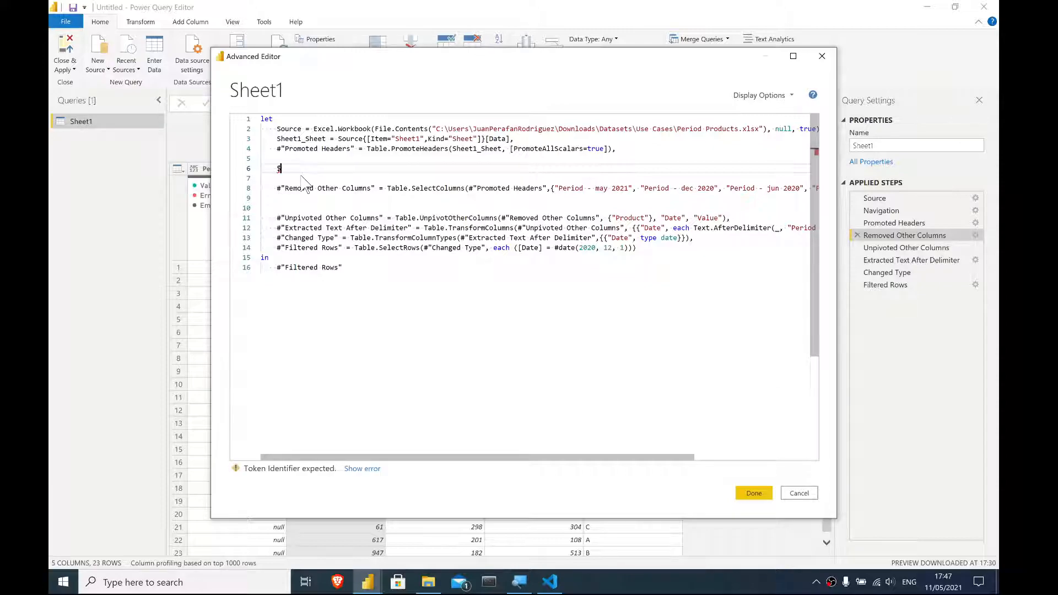
type("\"")
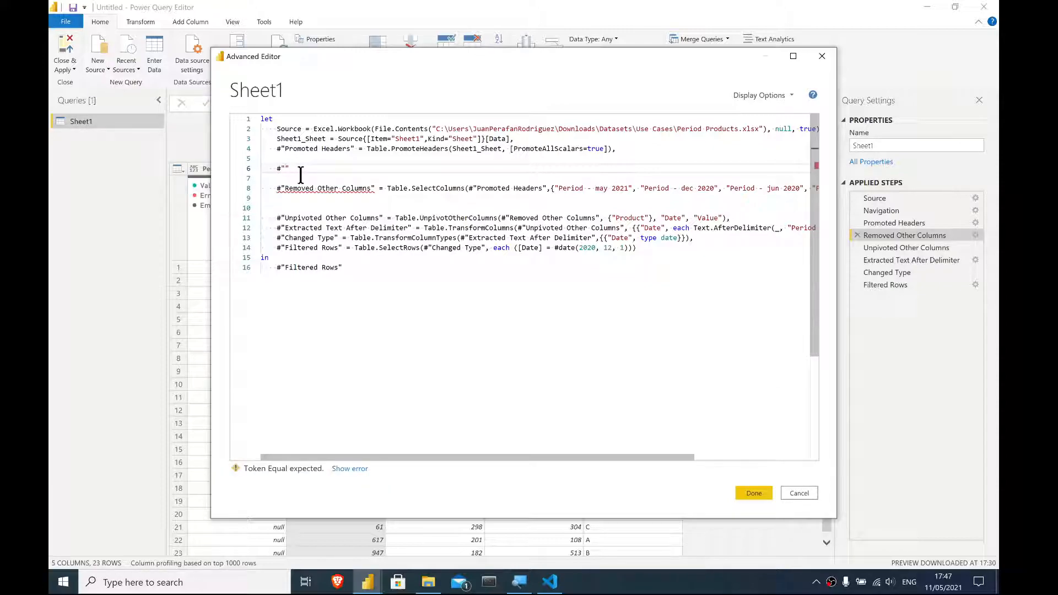
type("Column Names\" = Table.")
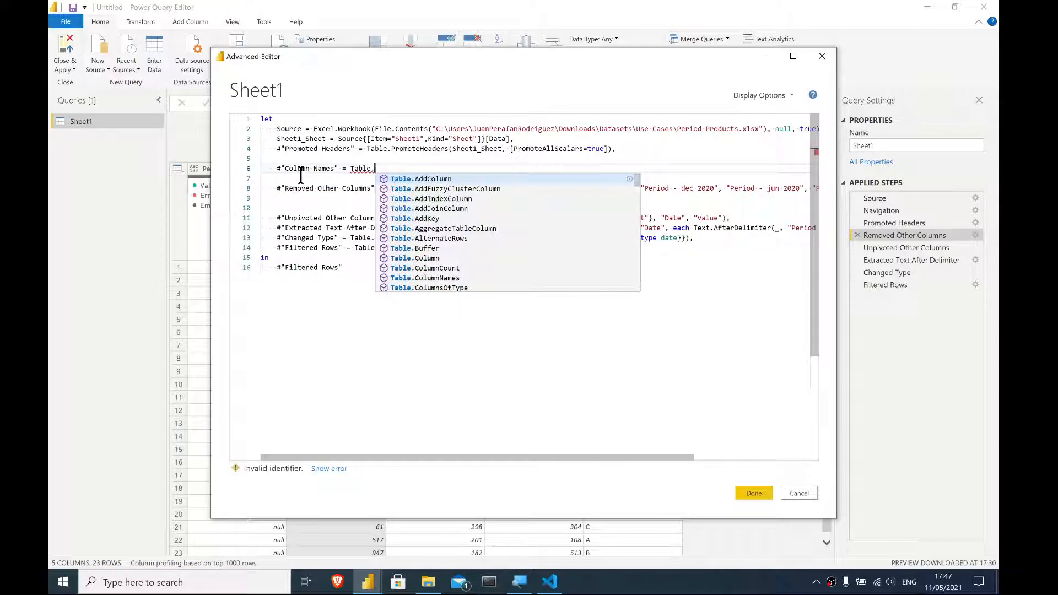
type("Column")
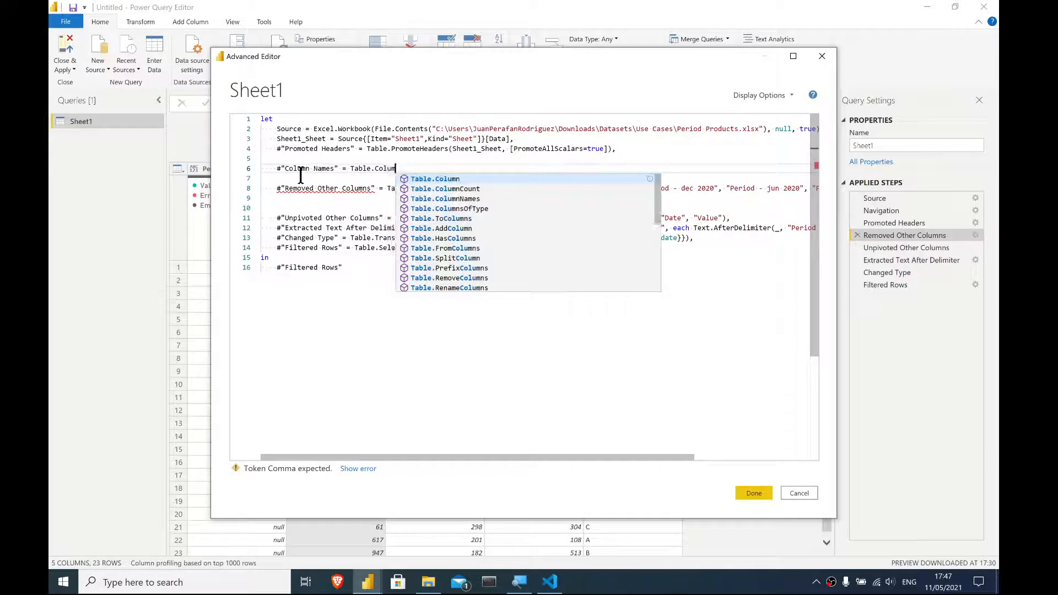
type("Na")
key("Tab")
type("(")
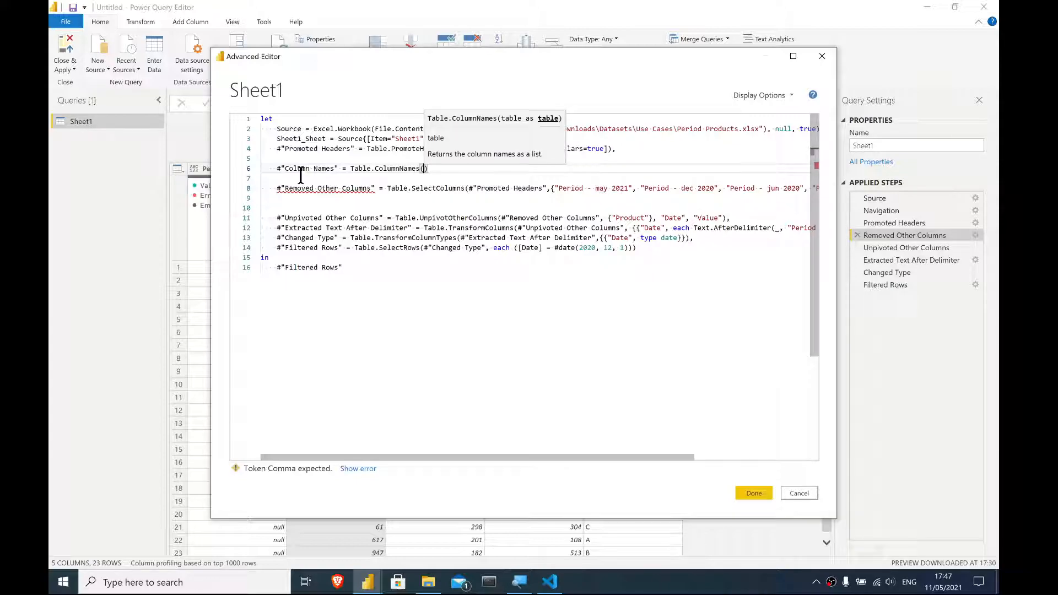
type("#\"Promoted Headers\"")
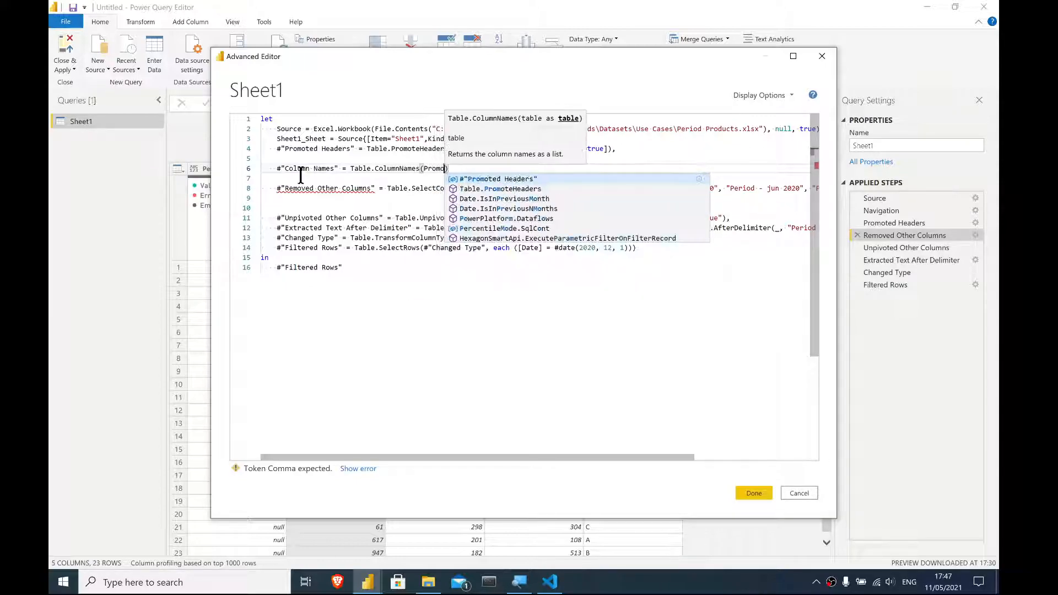
key("Tab")
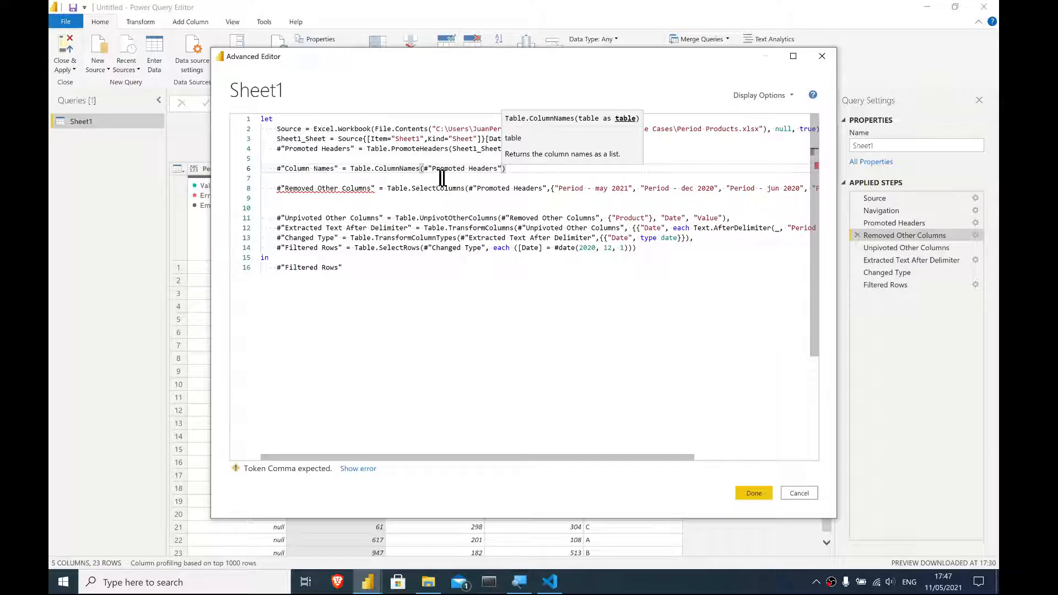
left_click(525, 168)
type(",")
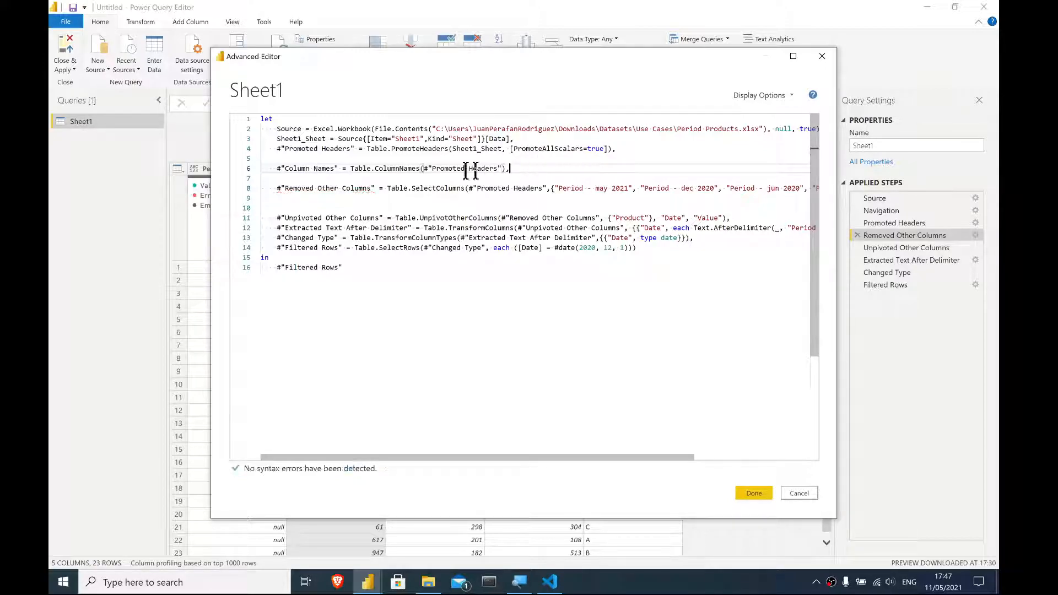
left_click_drag(286, 168, 335, 168)
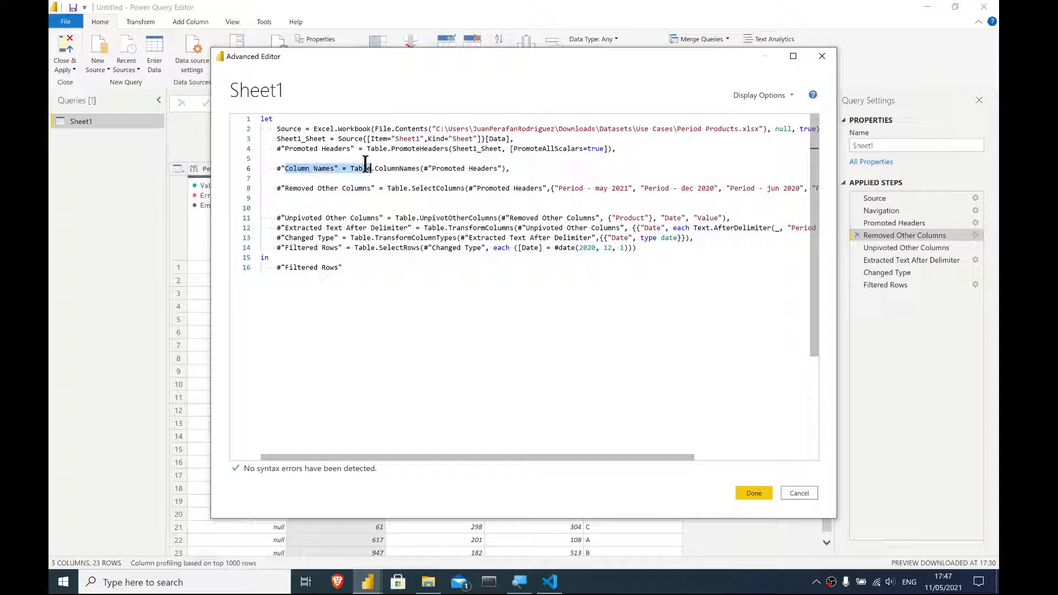
left_click(753, 493)
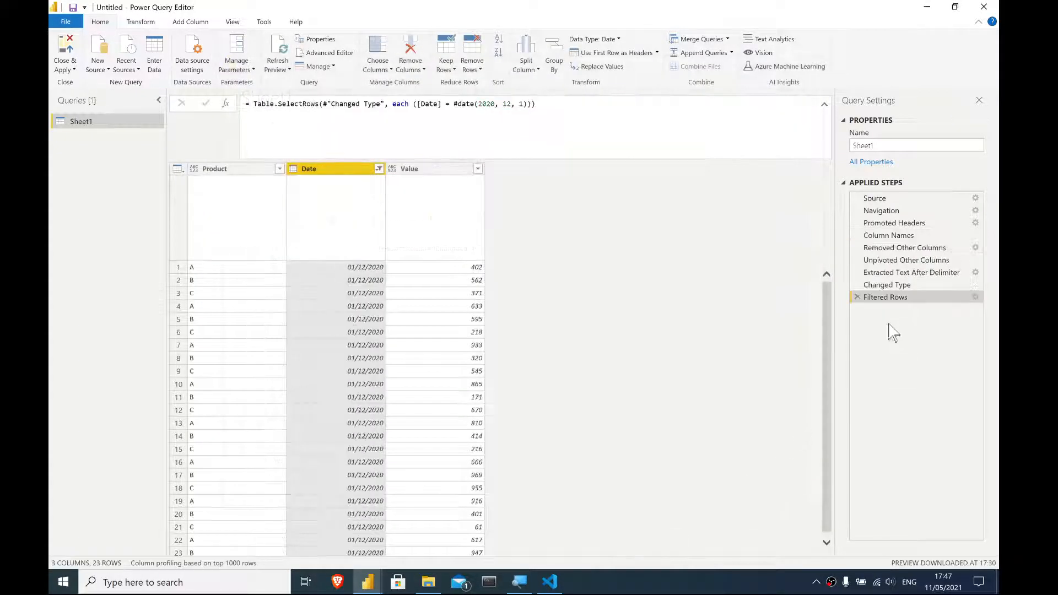
- Inspect the list of headers returned by the Column Names step
left_click(891, 235)
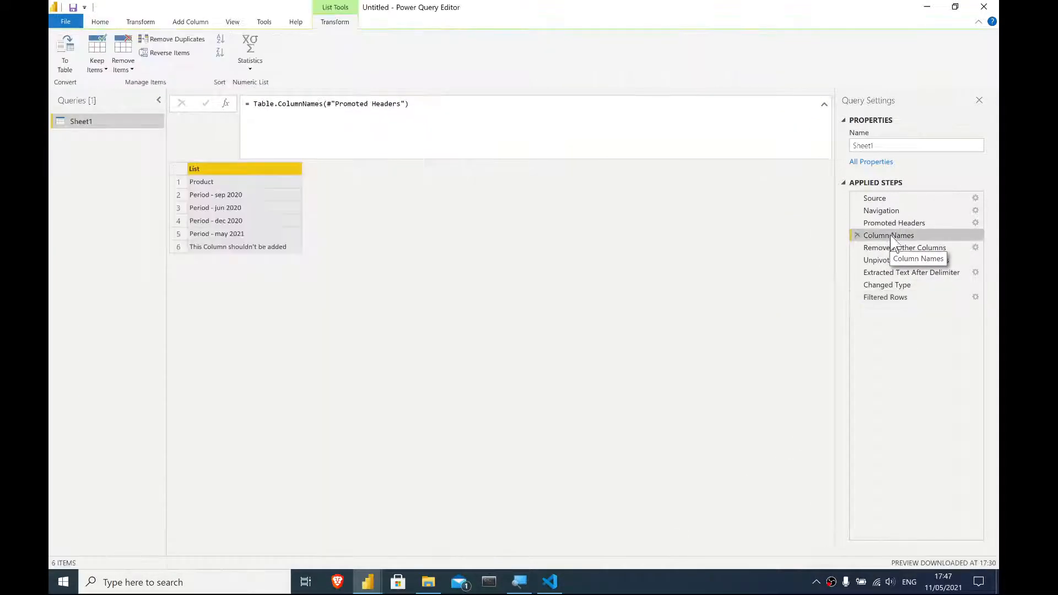
left_click(221, 182)
left_click(108, 25)
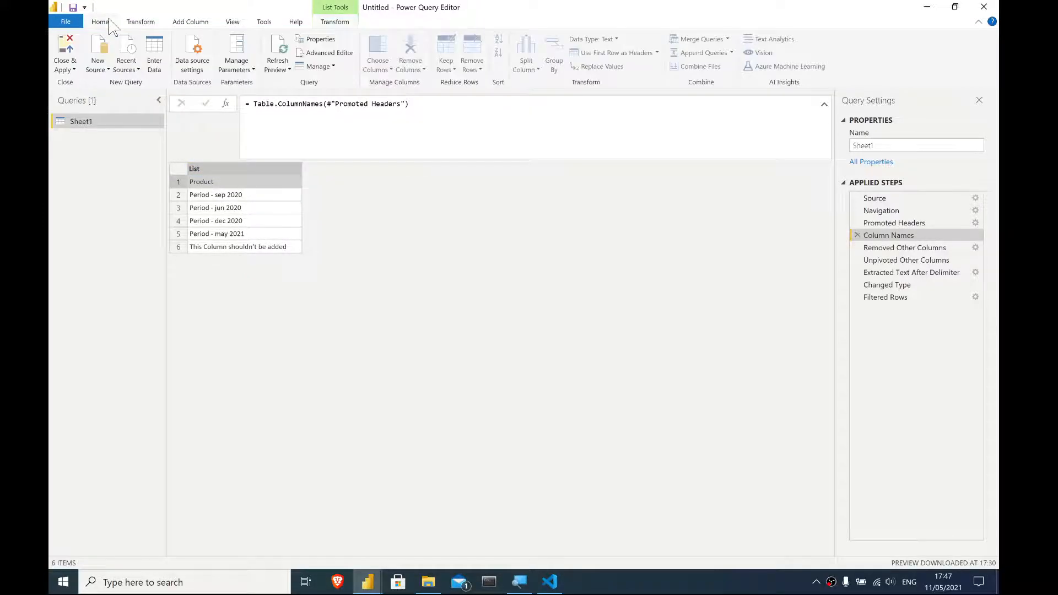
- Add a step #"Every Period" = List.FindText(#"Column Names", "Period - ") after the Column Names step
left_click(329, 53)
left_click(530, 170)
key("Return")
type("#\"Every Colu")
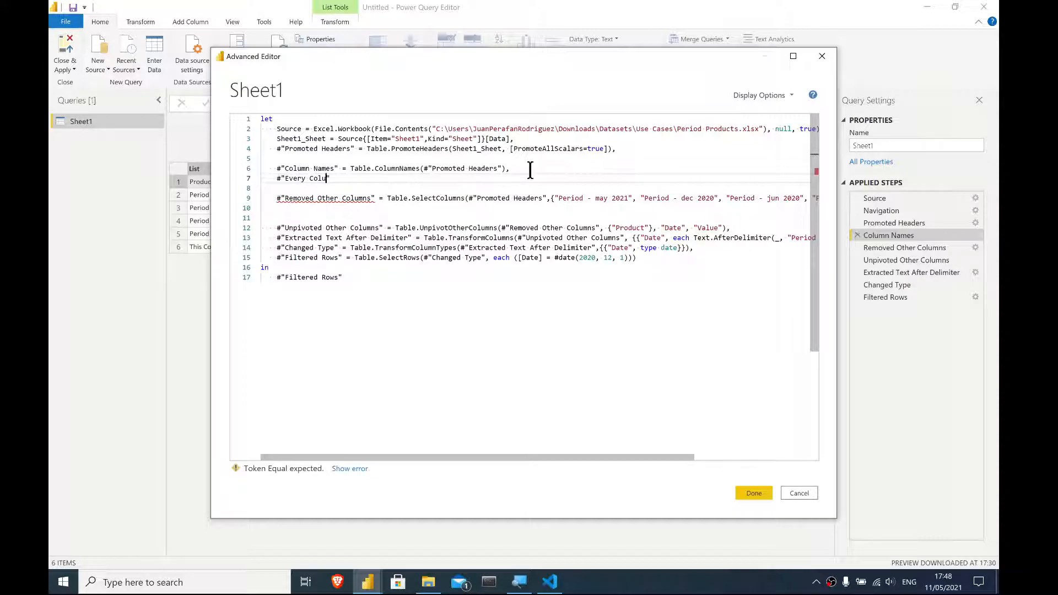
key("BackSpace")
key("BackSpace")
key("BackSpace")
key("BackSpace")
key("BackSpace")
key("BackSpace")
type("y Period\" =")
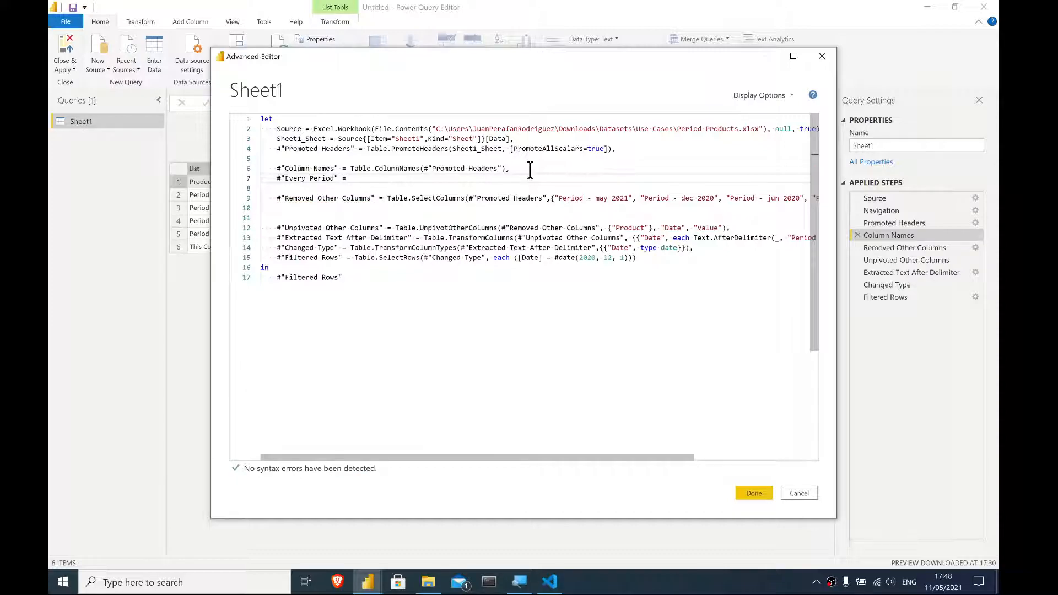
type(" List.")
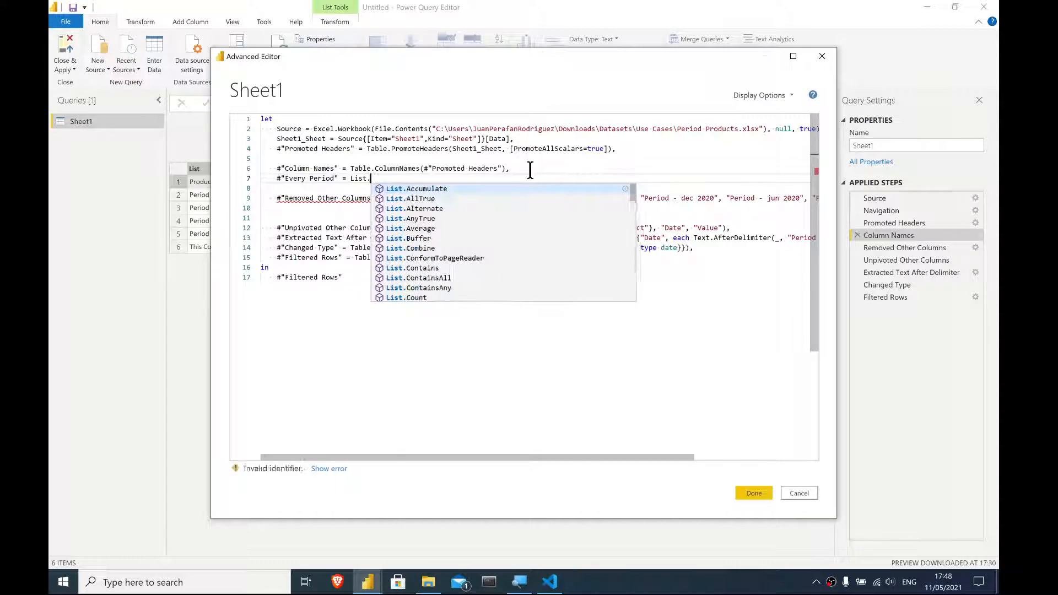
type("Find")
key("Tab")
type("(")
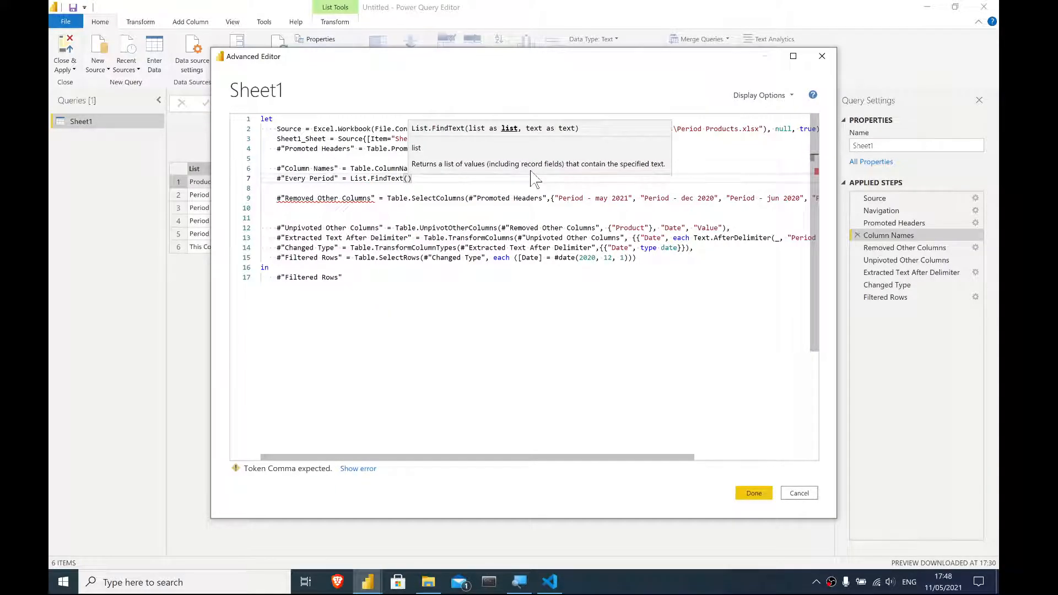
type("#\"Column Names\"")
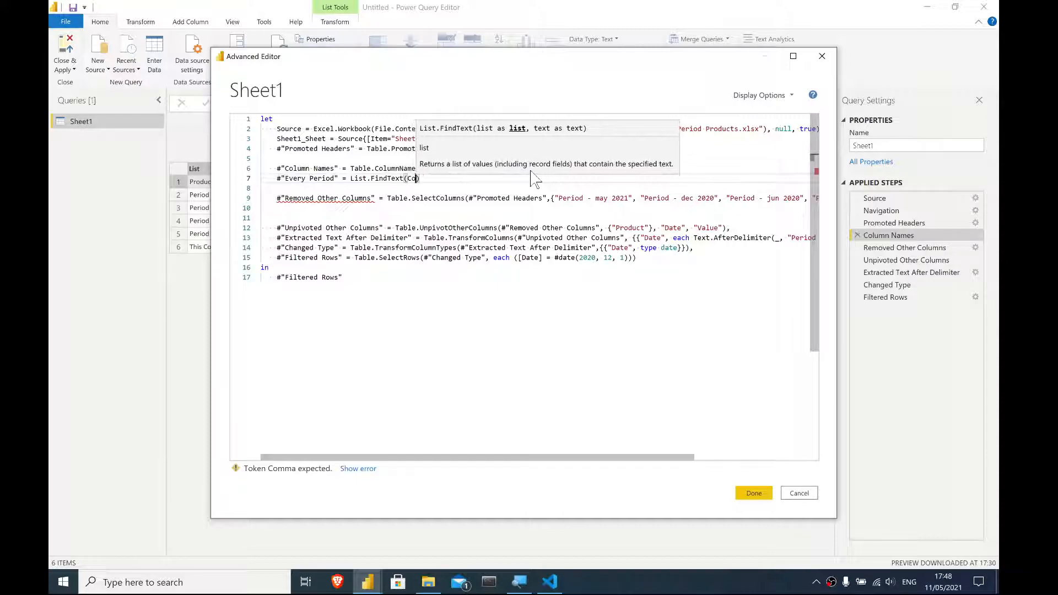
key("Tab")
type(", ")
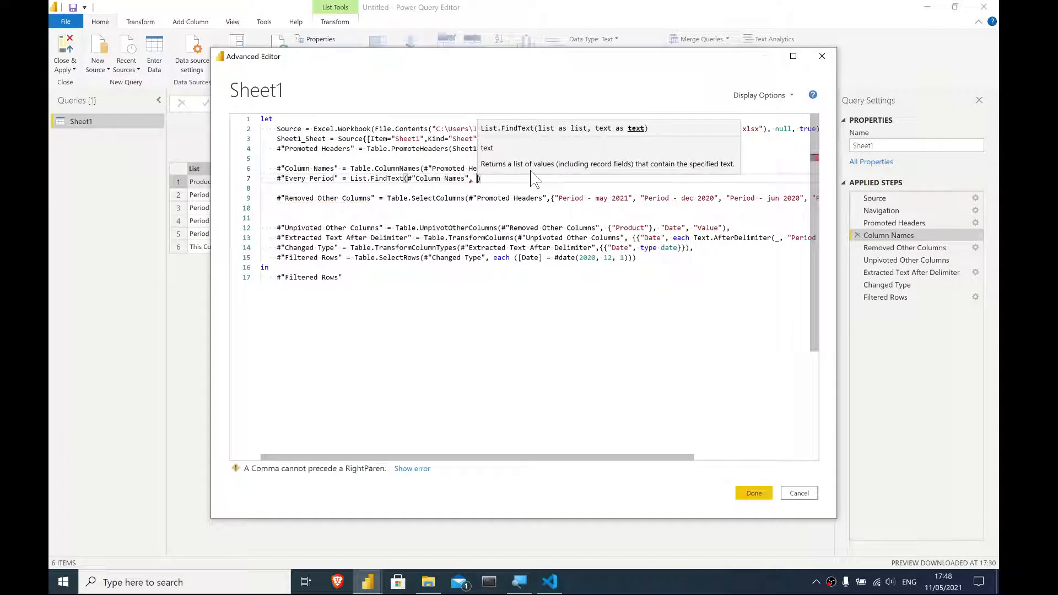
type("\"Period -")
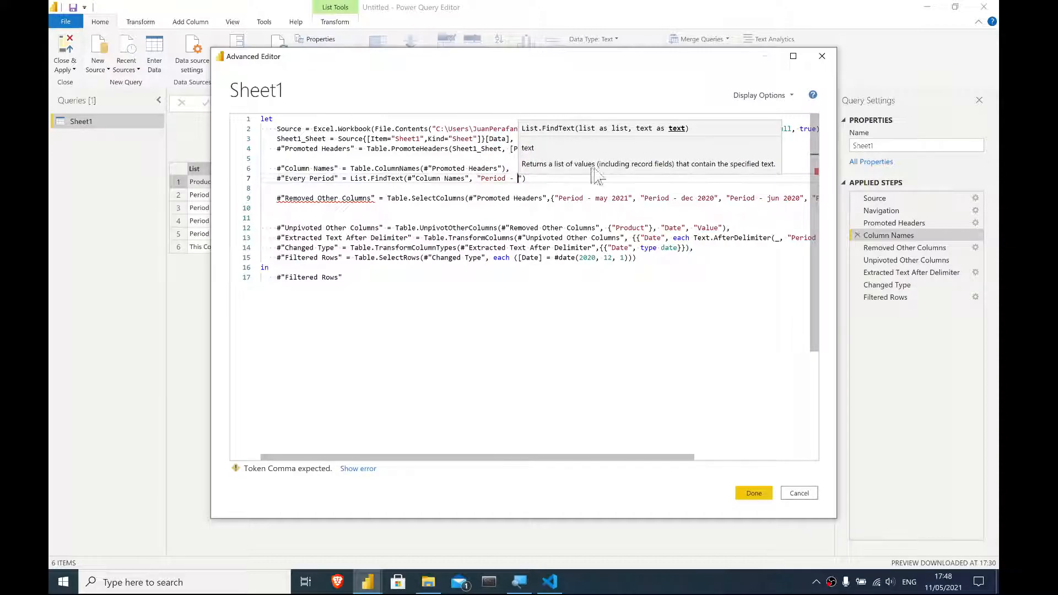
left_click(543, 178)
type(",")
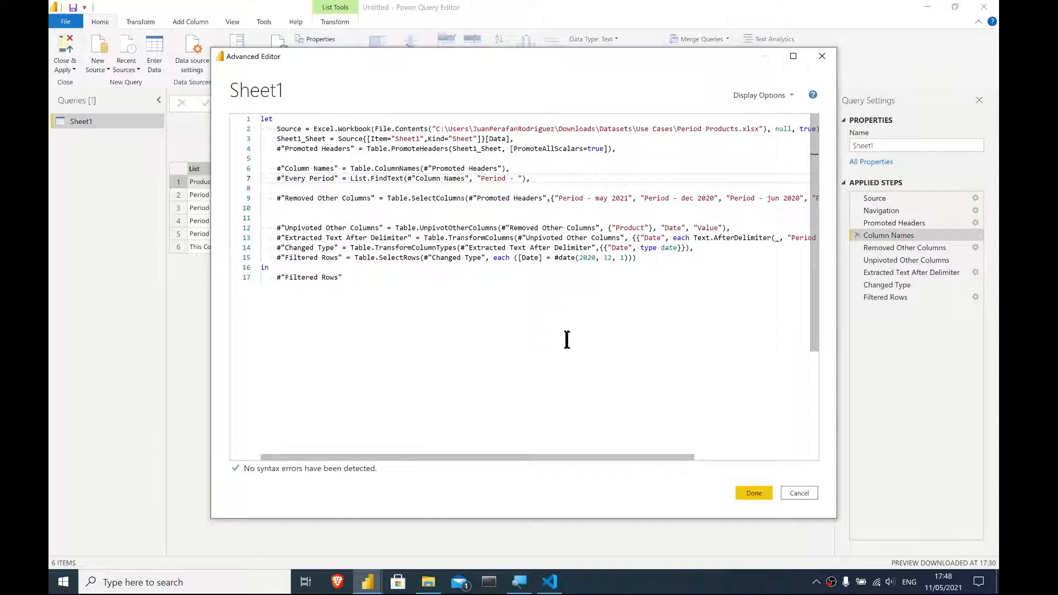
left_click(754, 493)
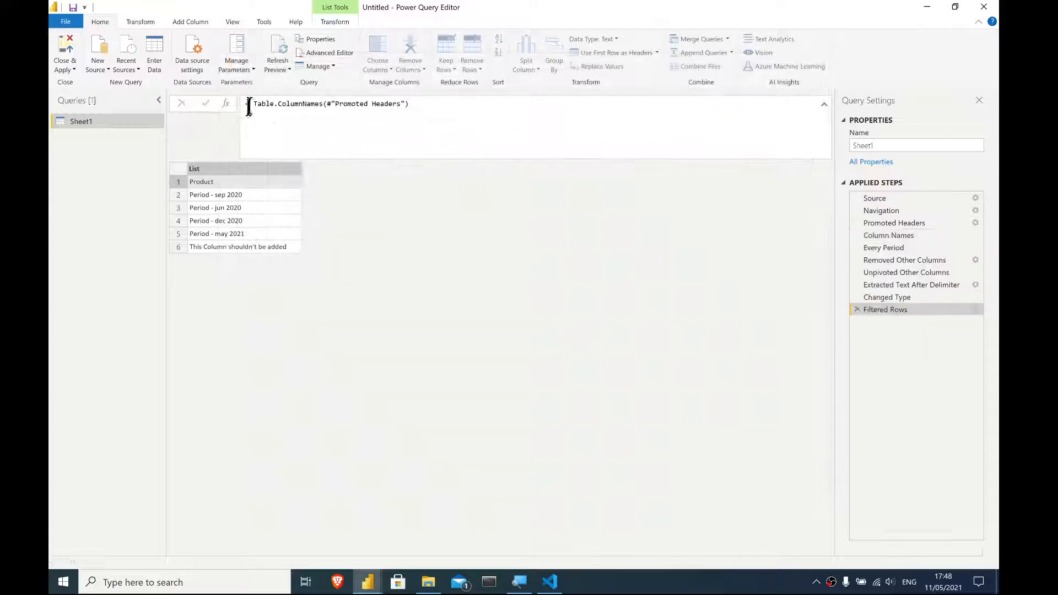
- Inspect the list of column names returned by the Every Period step
left_click(904, 247)
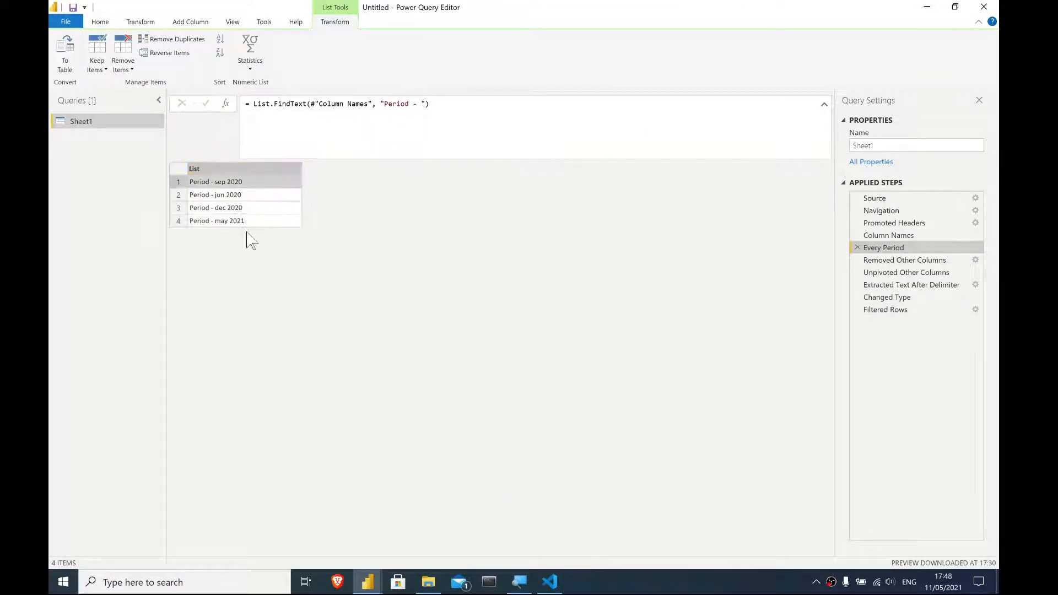
left_click(259, 221)
left_click(260, 183)
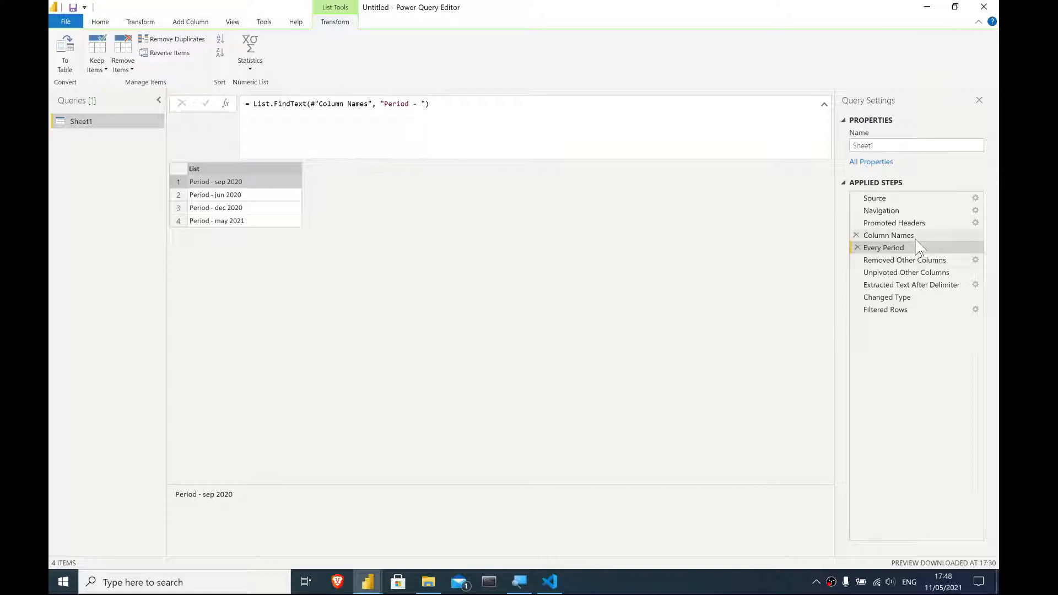
- Open the Advanced Editor and start a new step named #"Columns that I want" on a line after the Every Period step
left_click(97, 23)
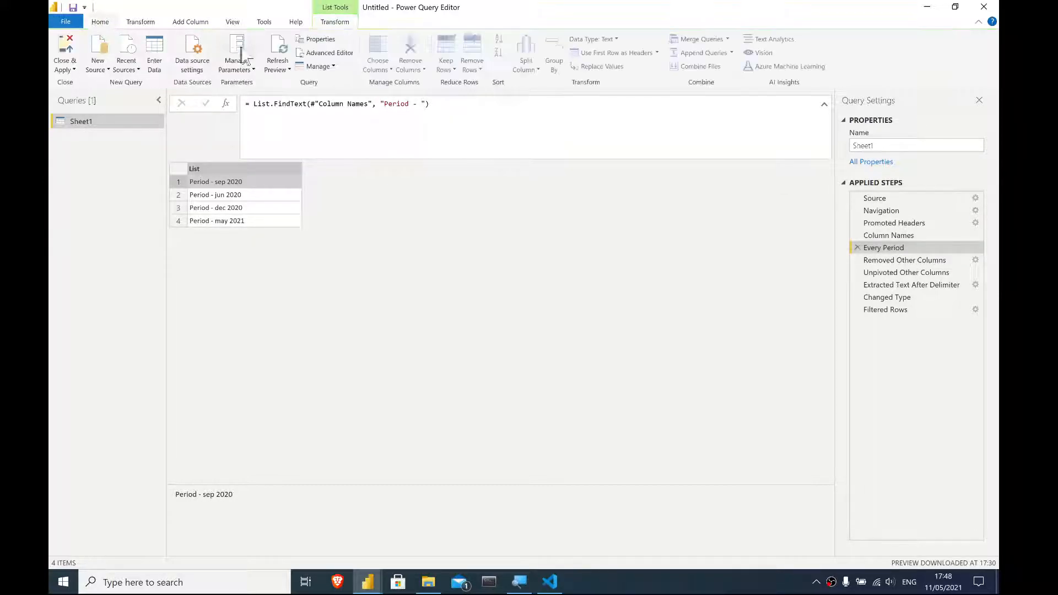
left_click(331, 52)
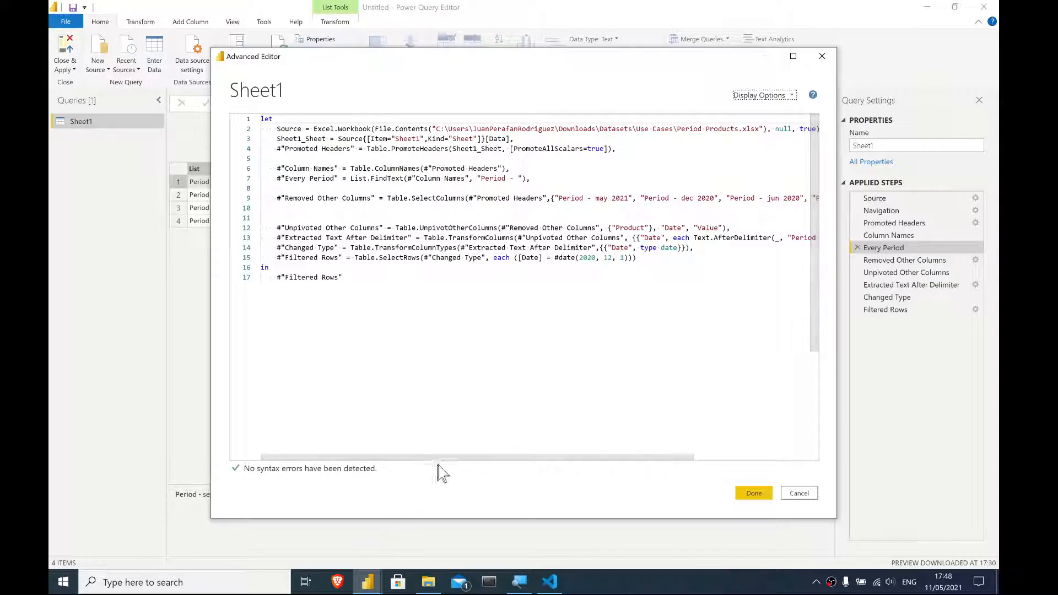
left_click_drag(469, 459, 442, 431)
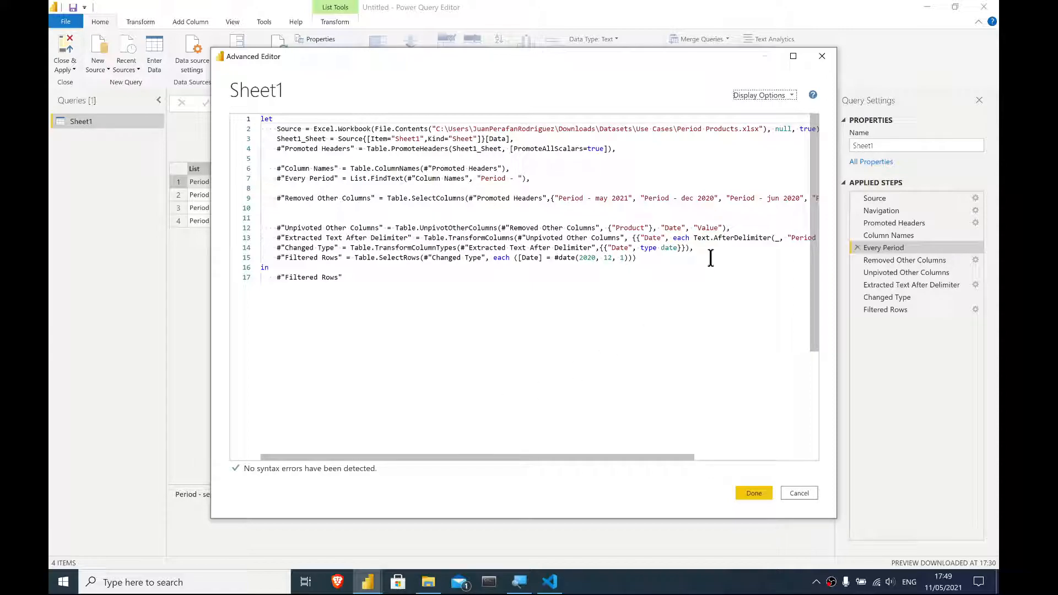
left_click(549, 175)
right_click(549, 175)
left_click(549, 176)
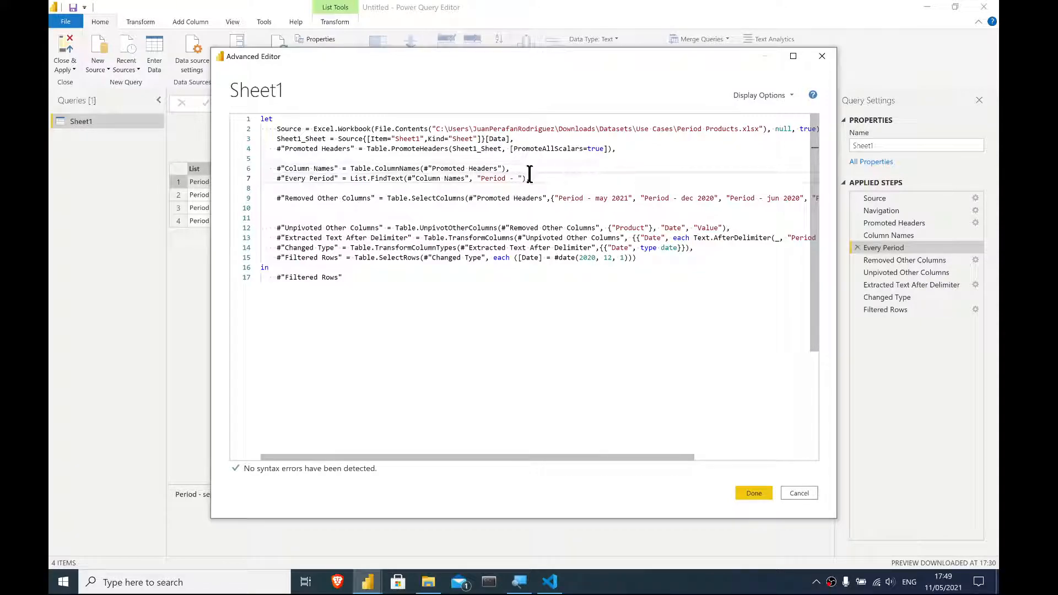
key("Return")
type("#\"Columns that I want\" = ")
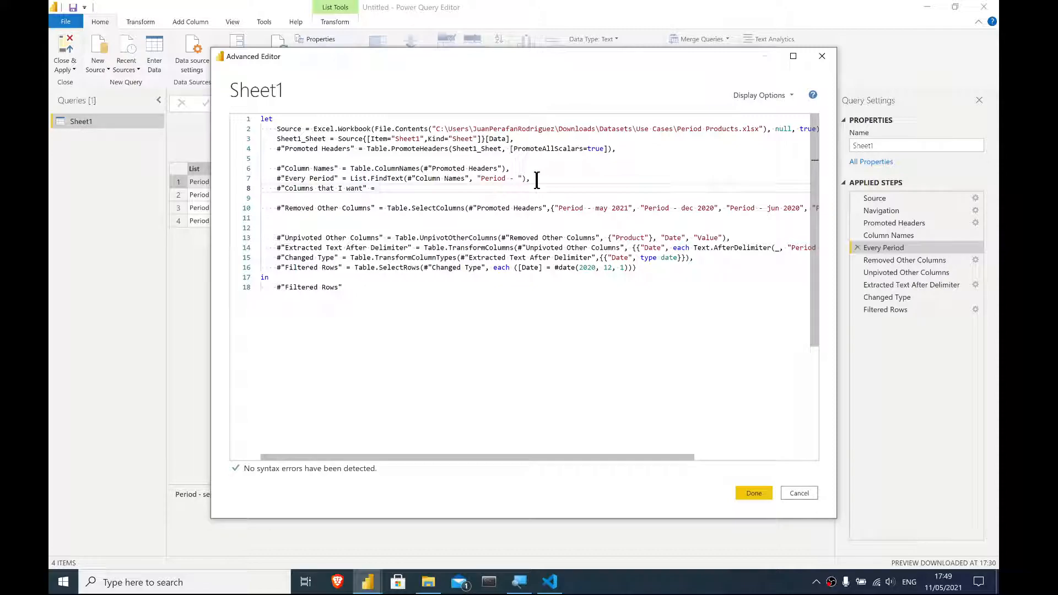
type("List.Comb")
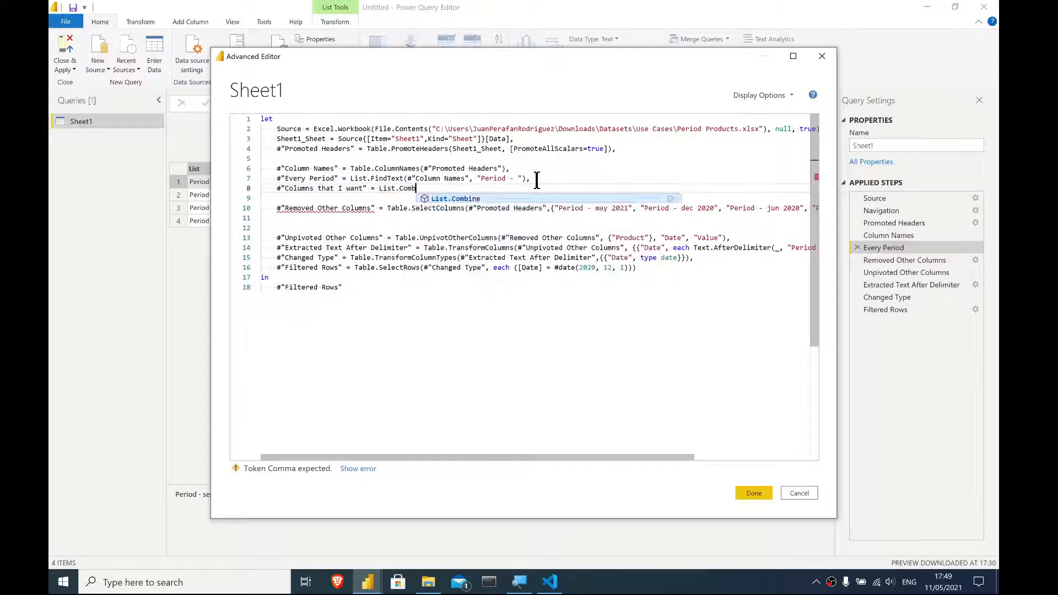
- Define the step as List.Combine({ }) with {"Product"} as its first list, spreading the braces over separate lines
key("Tab")
type("(")
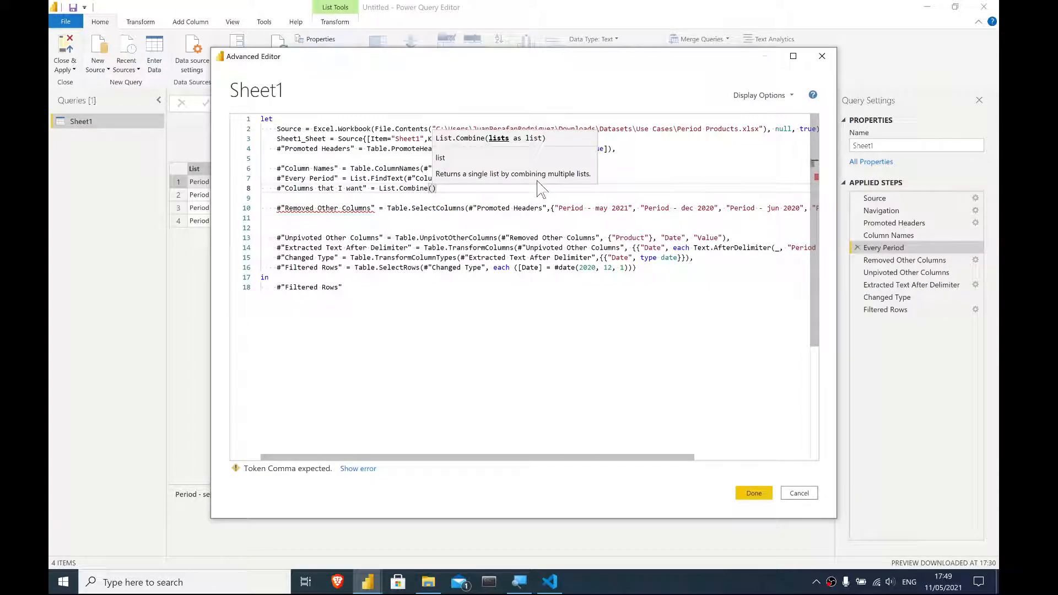
type("{")
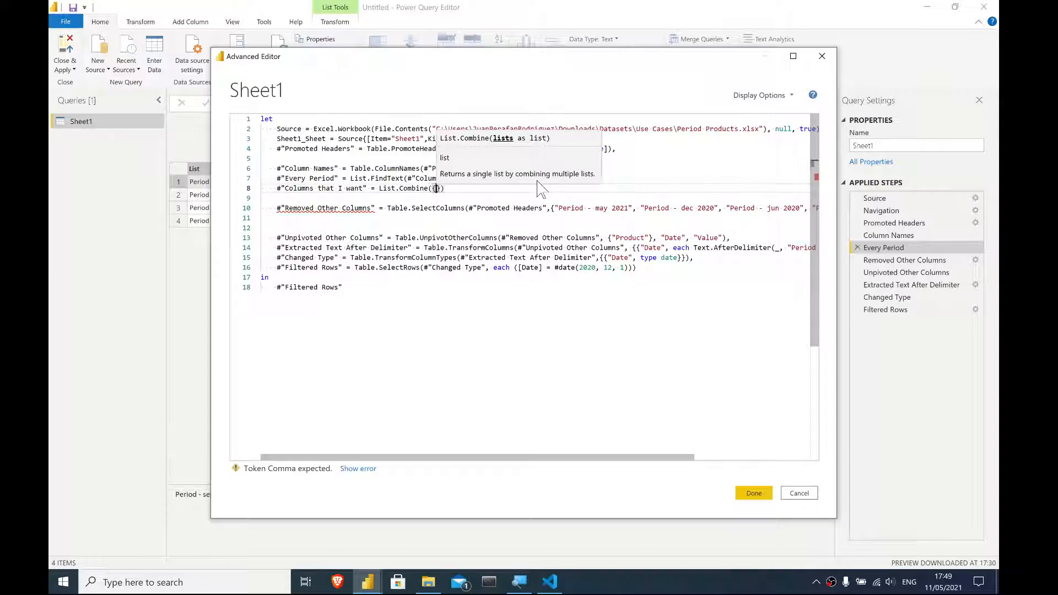
key("Return")
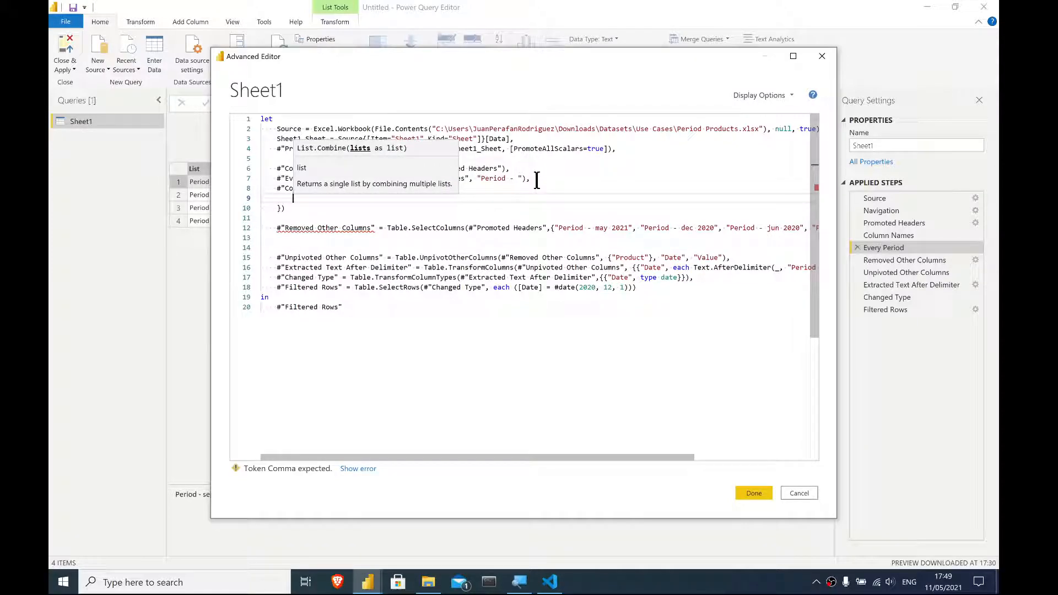
left_click(441, 268)
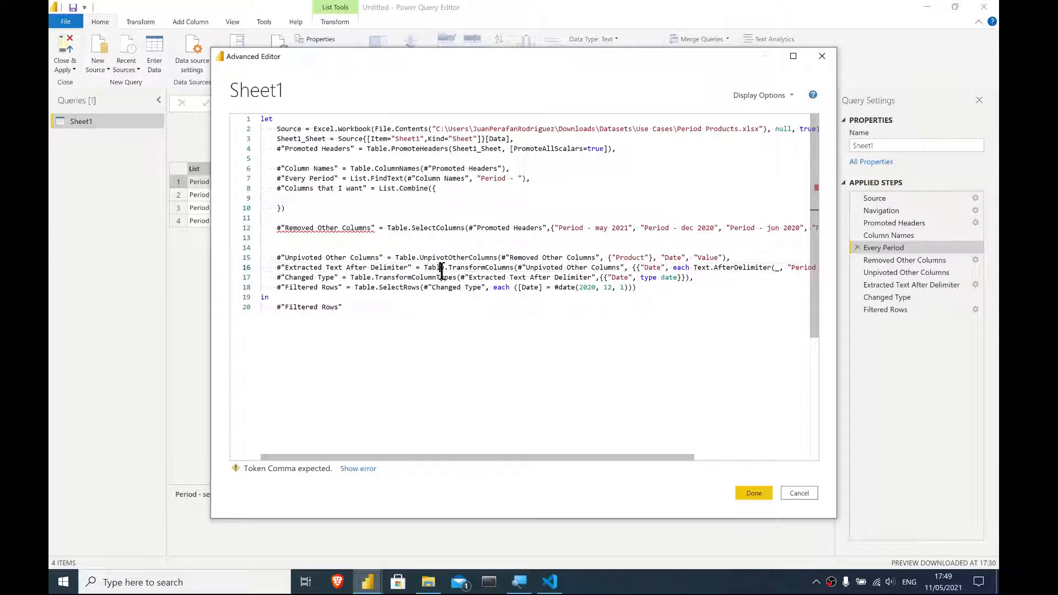
left_click(362, 208)
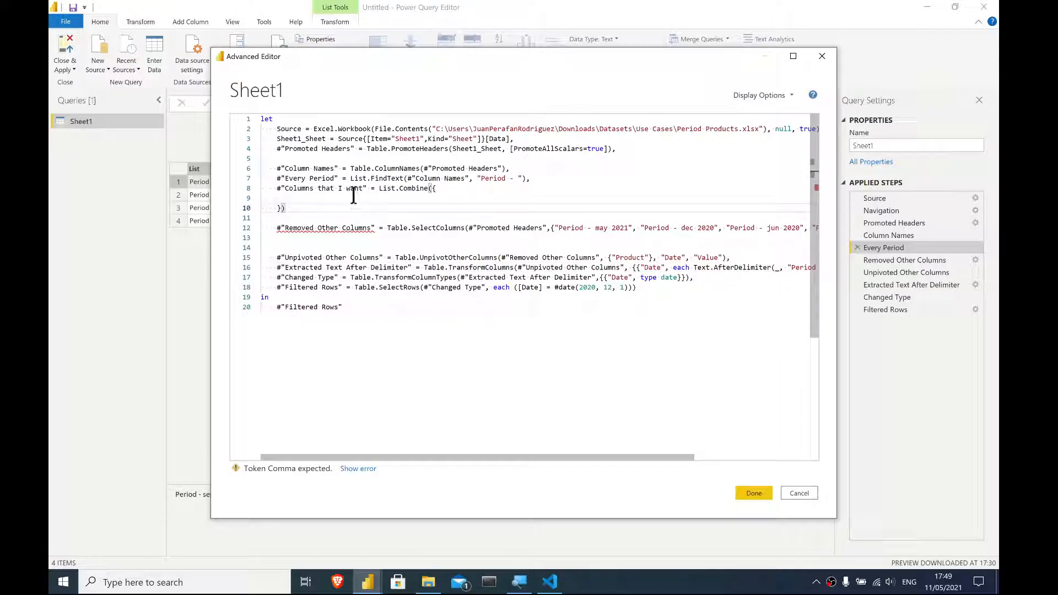
left_click(316, 188)
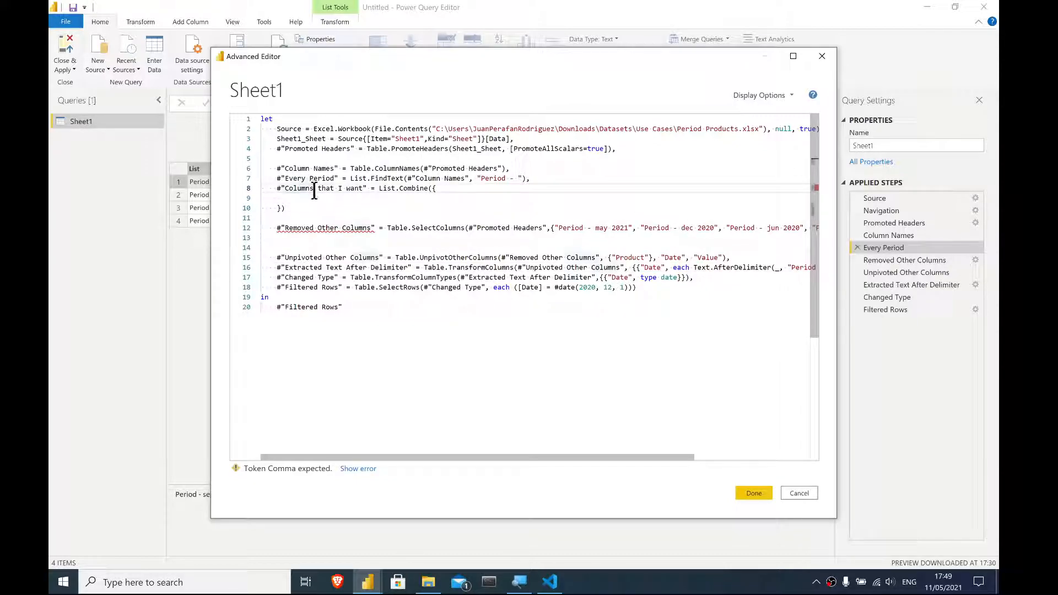
left_click(282, 199)
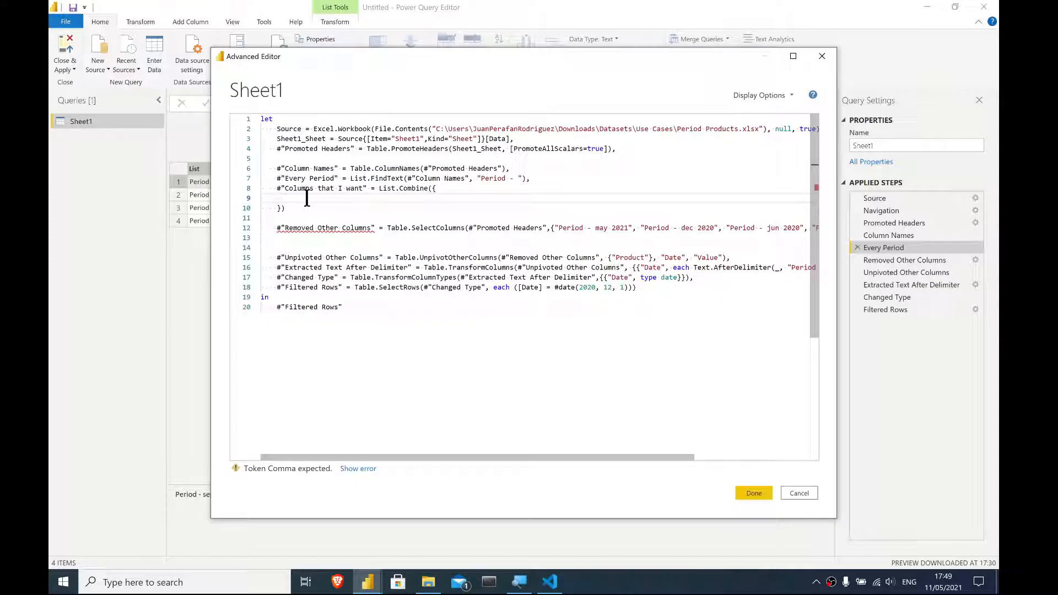
key("BackSpace")
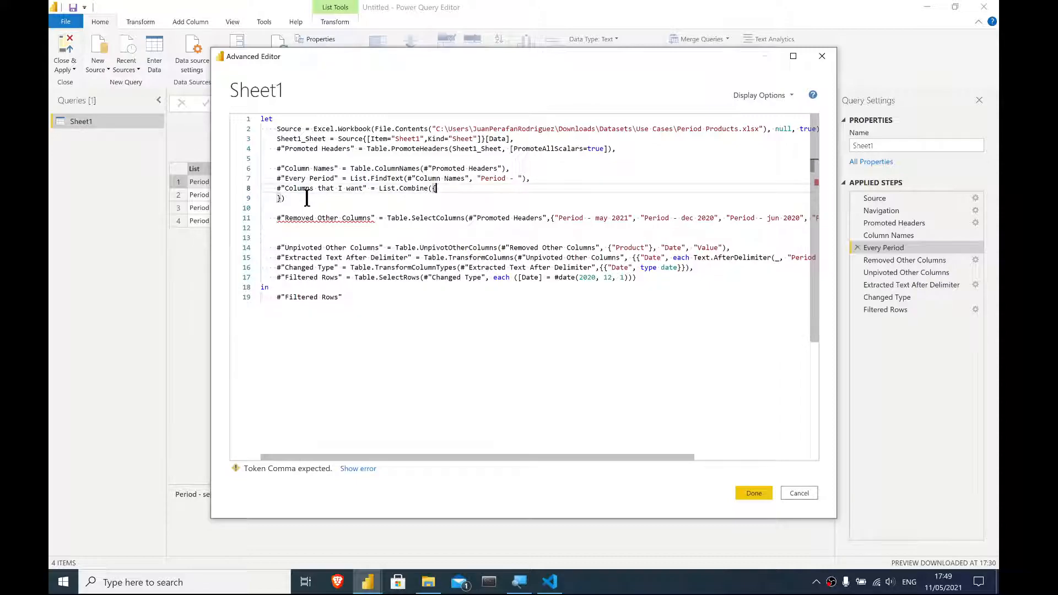
key("Return")
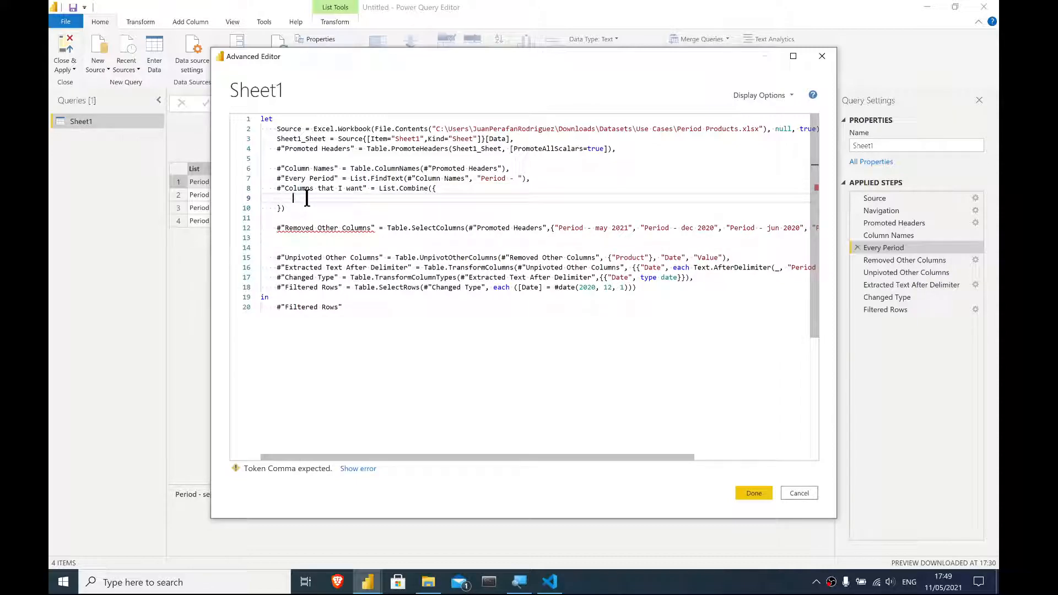
type("{")
key("Escape")
key("Return")
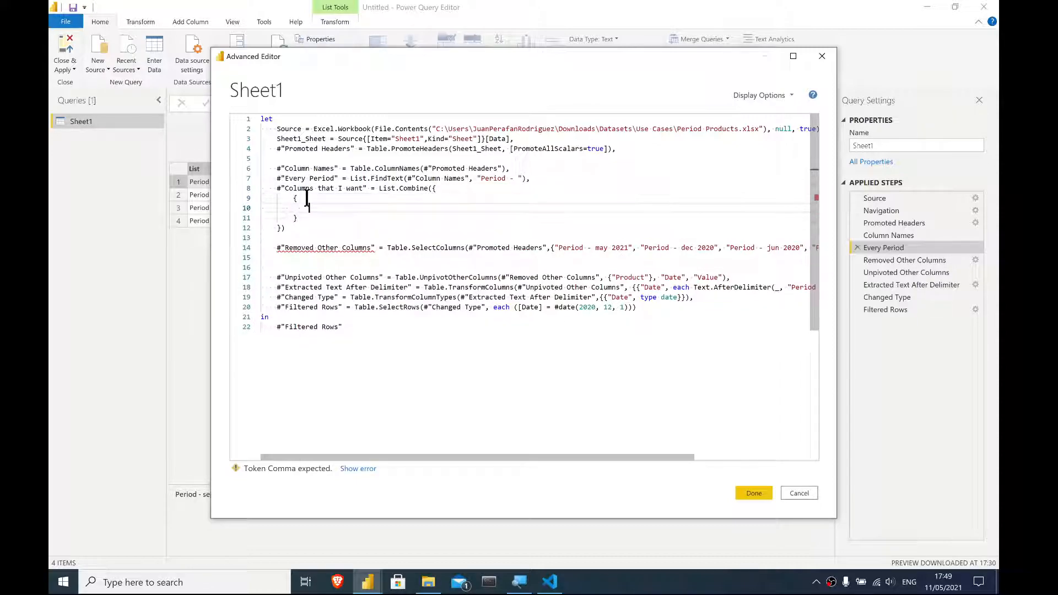
key("BackSpace")
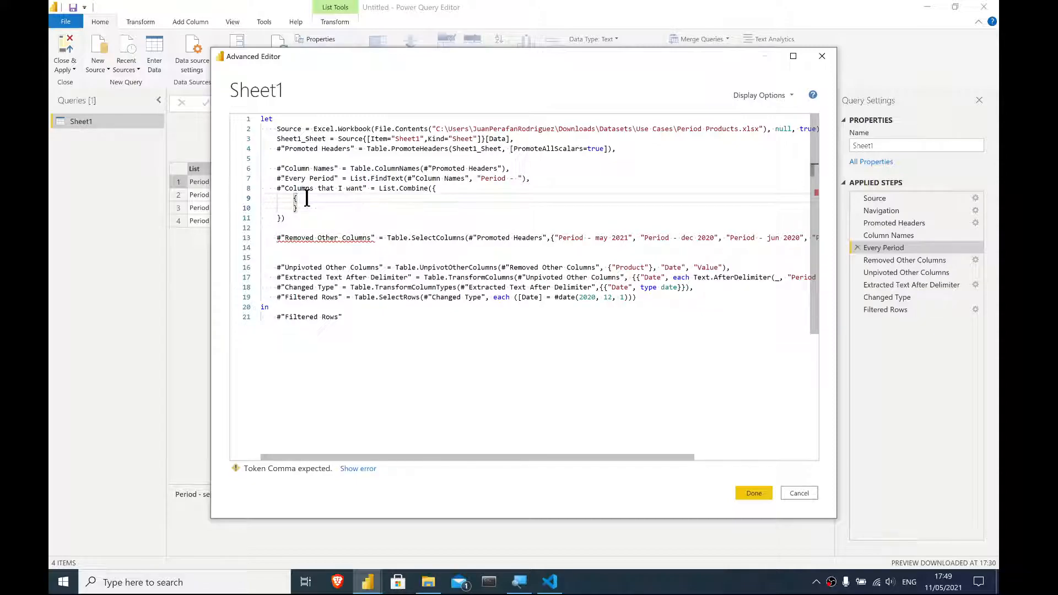
double_click(280, 206)
key("BackSpace")
key("BackSpace")
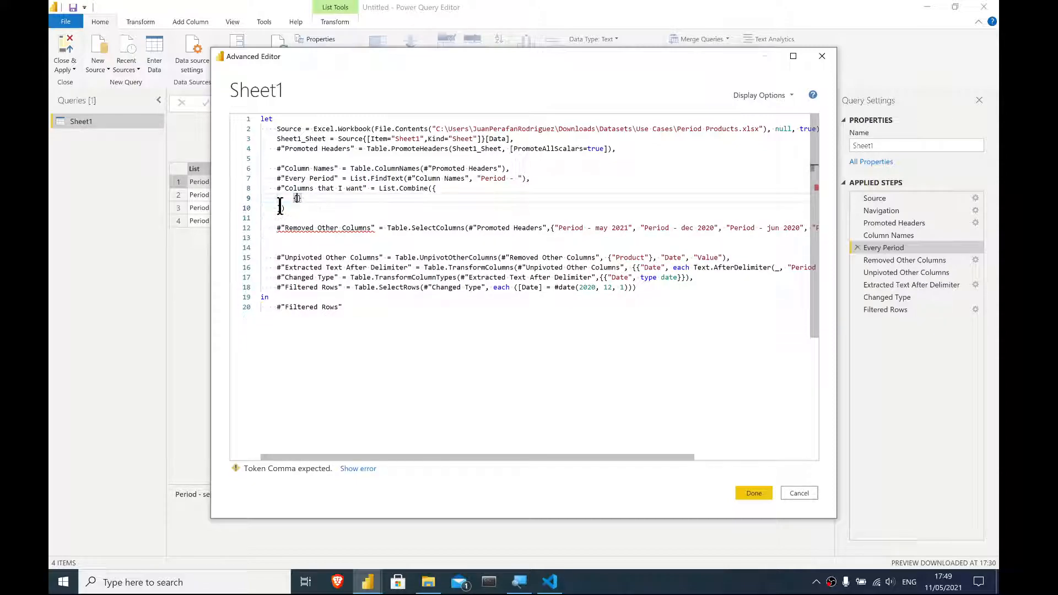
key("Return")
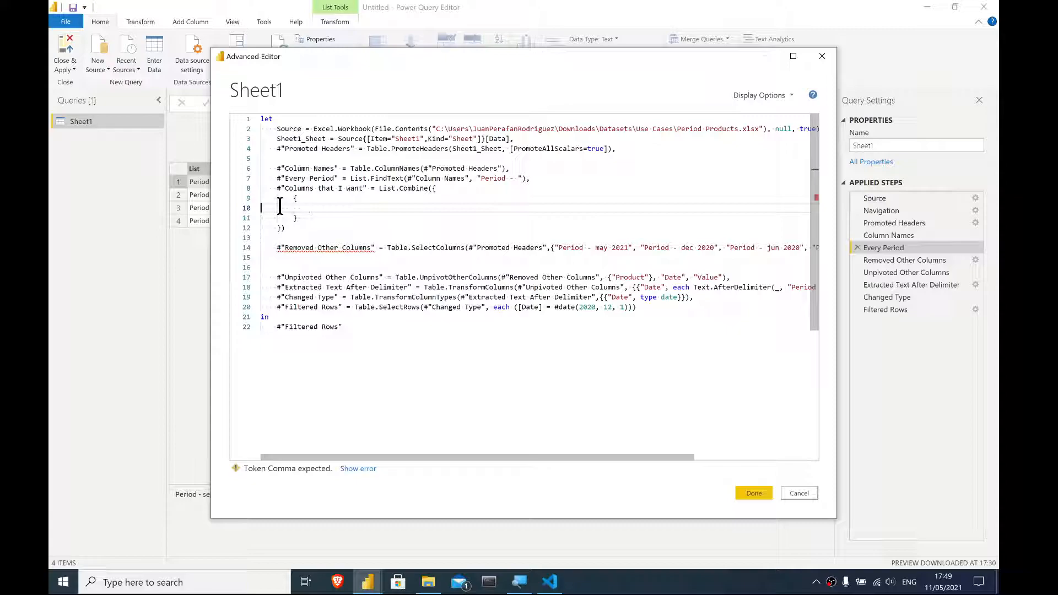
key("BackSpace")
left_click(280, 206)
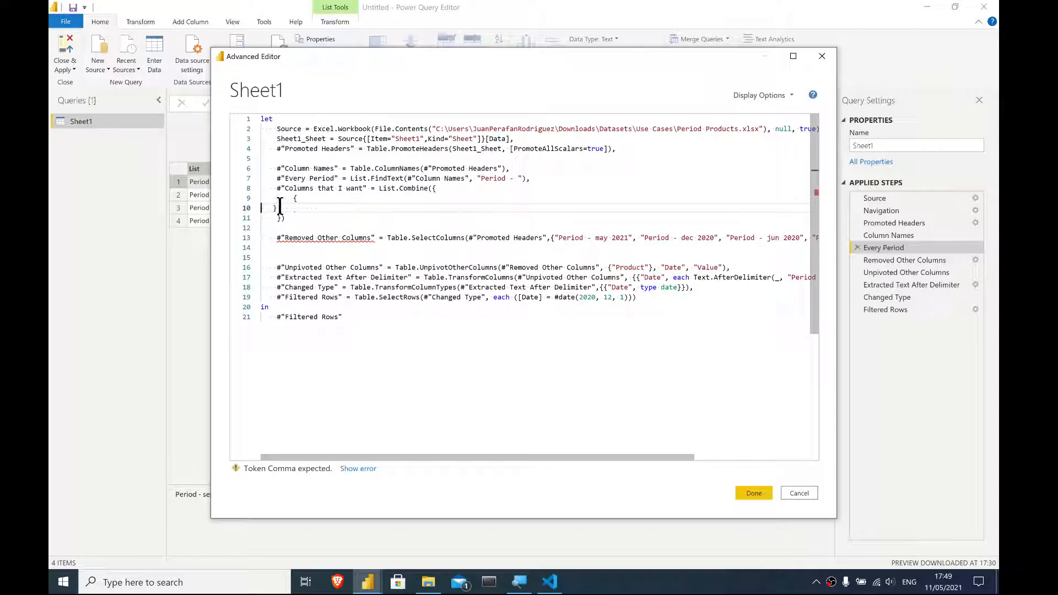
key("BackSpace")
key("Right")
key("Right")
key("Right")
key("BackSpace")
type("\" Product")
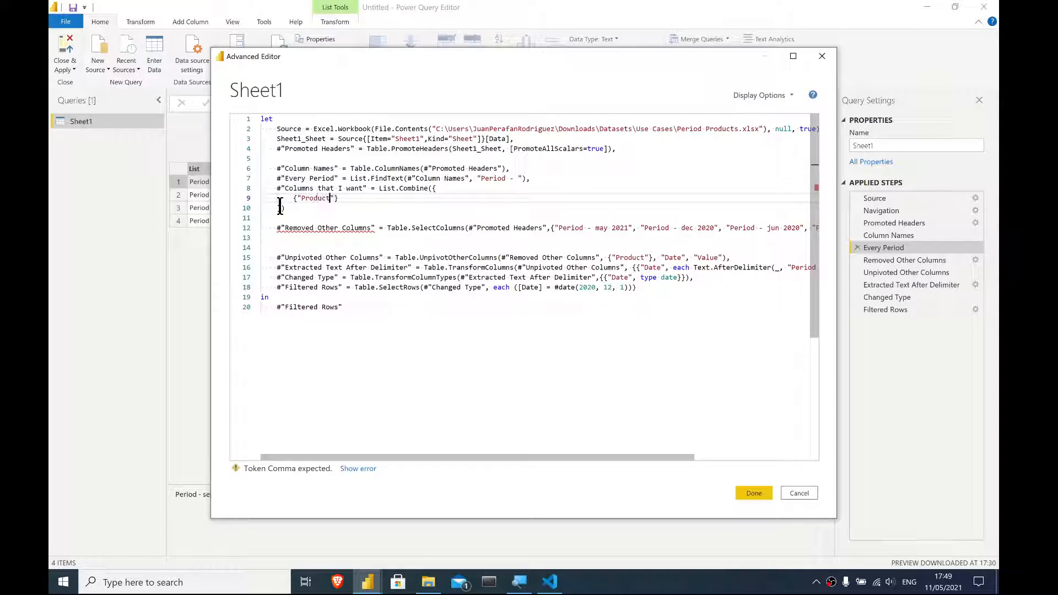
- Add #"Every Period" as the second list, end the step with a comma, and close the Advanced Editor
left_click(352, 198)
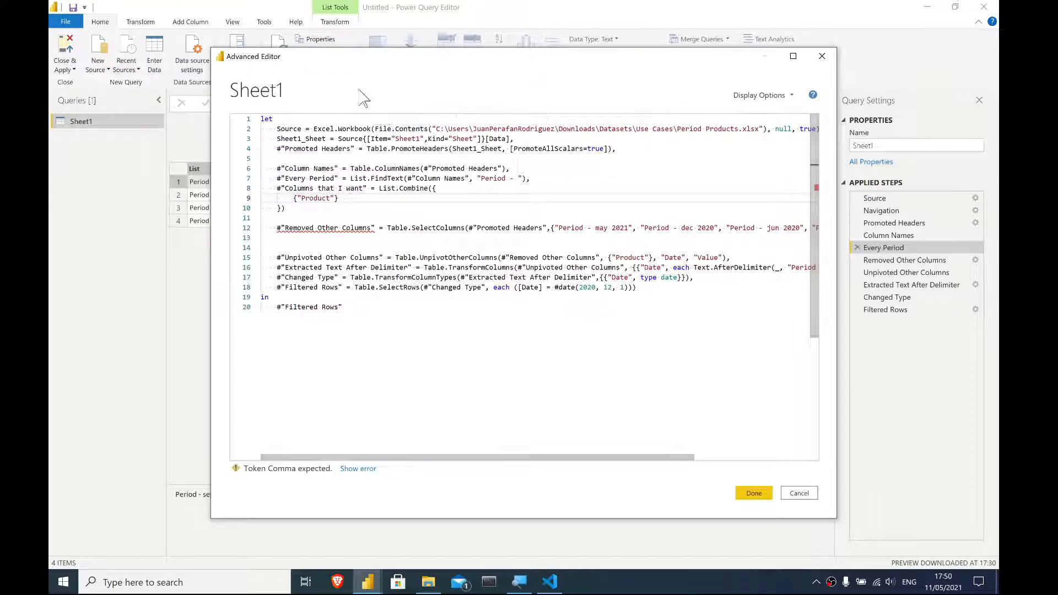
left_click(337, 199)
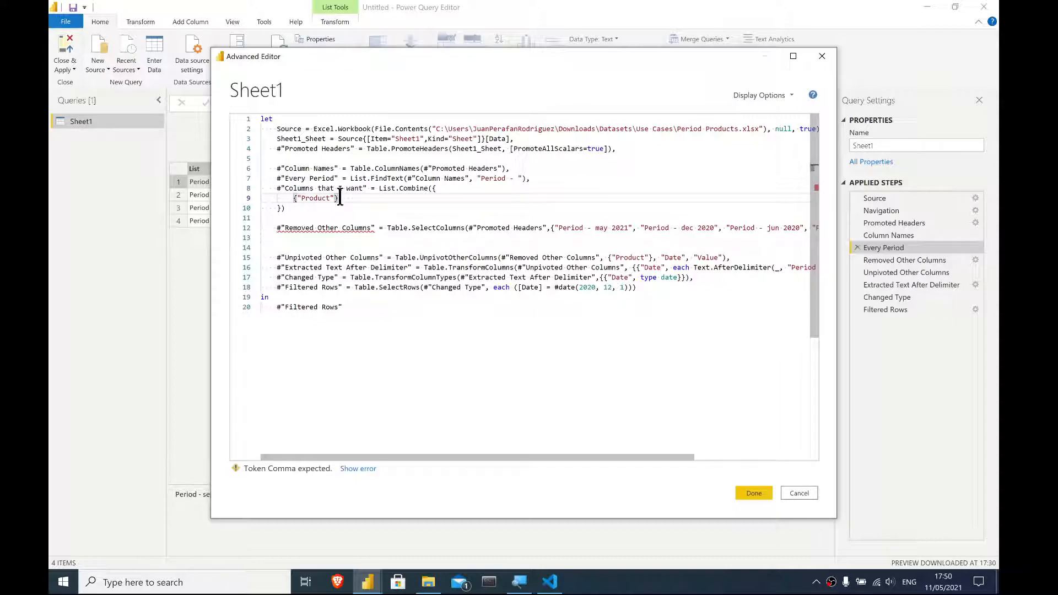
type(",")
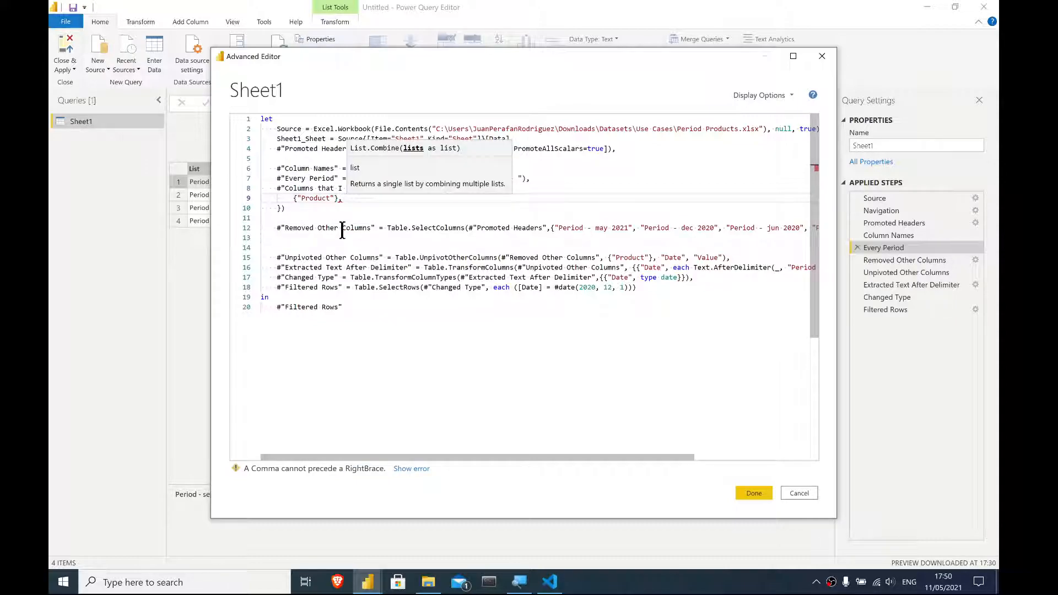
type("ery")
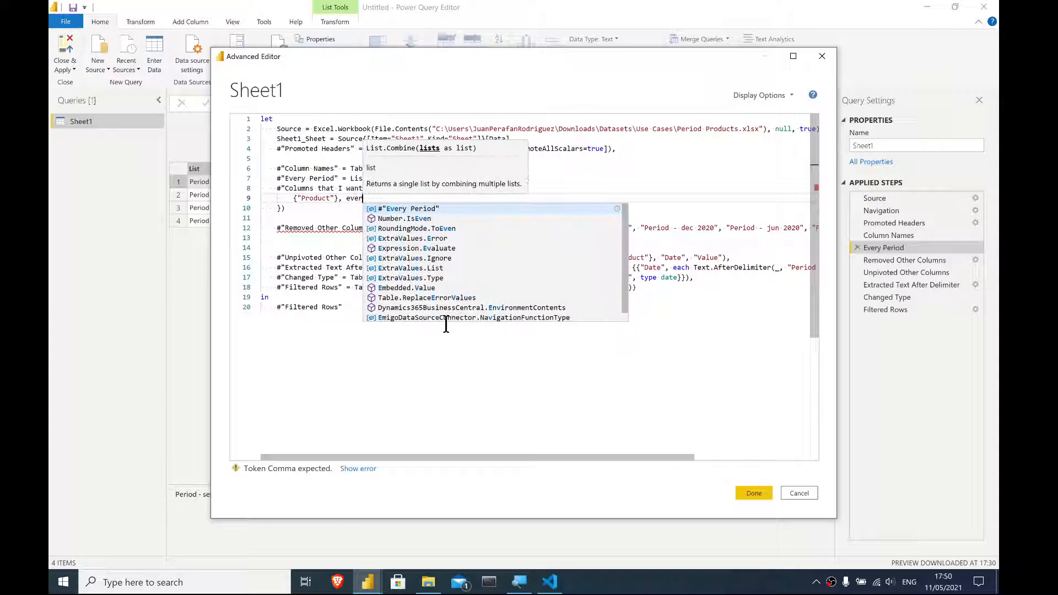
key("Tab")
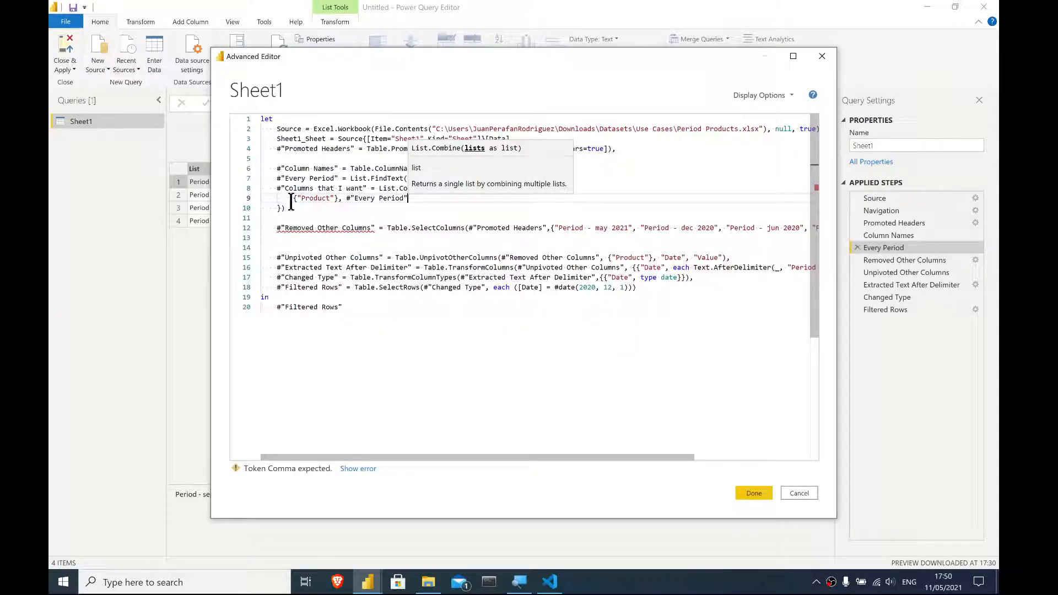
left_click(314, 209)
type(",")
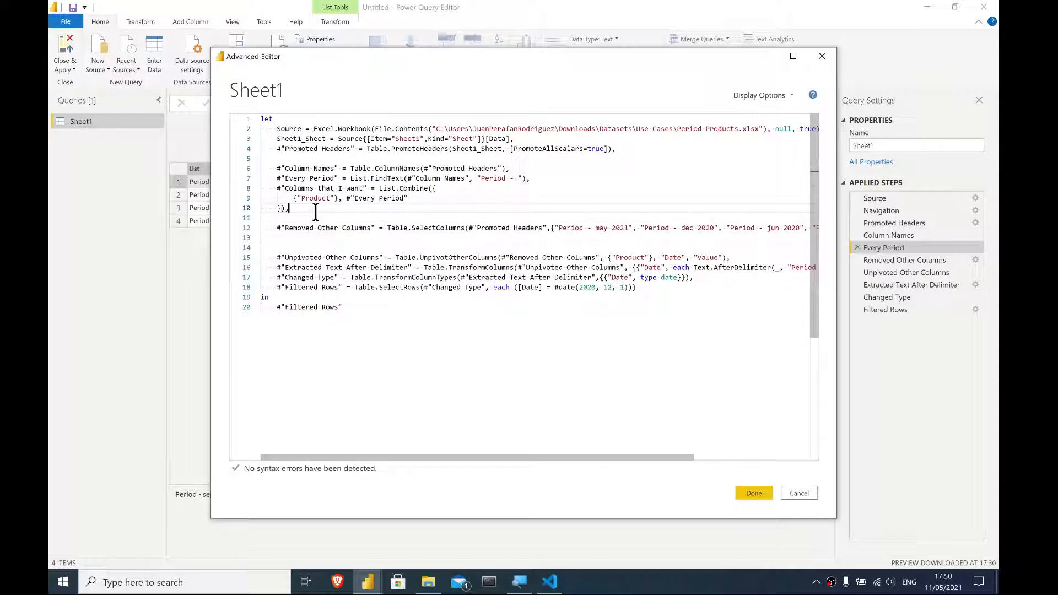
left_click(754, 495)
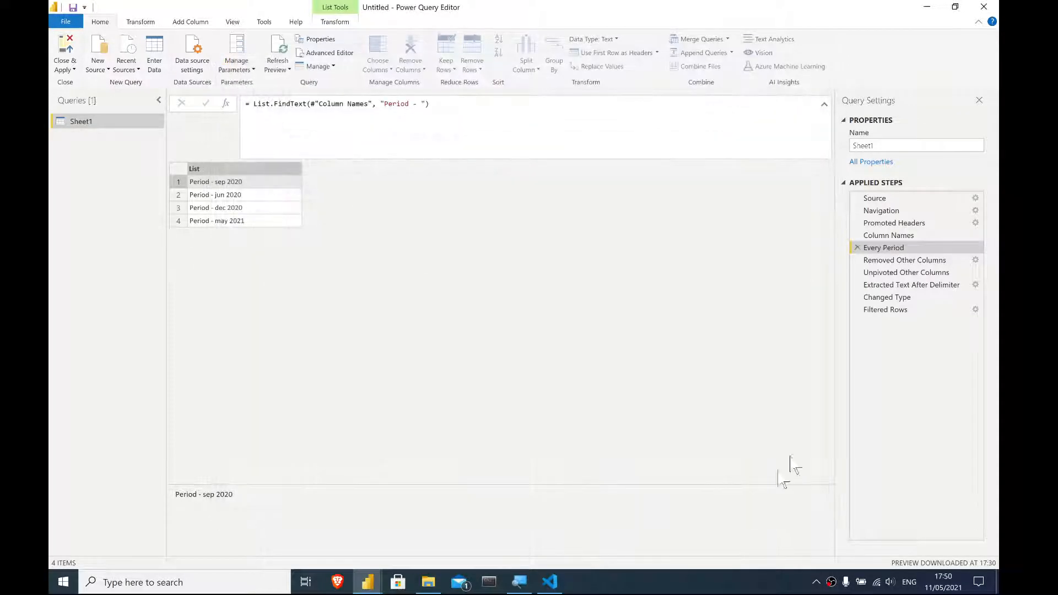
- Select the Columns that I want step and inspect the combined list of column names
left_click(903, 261)
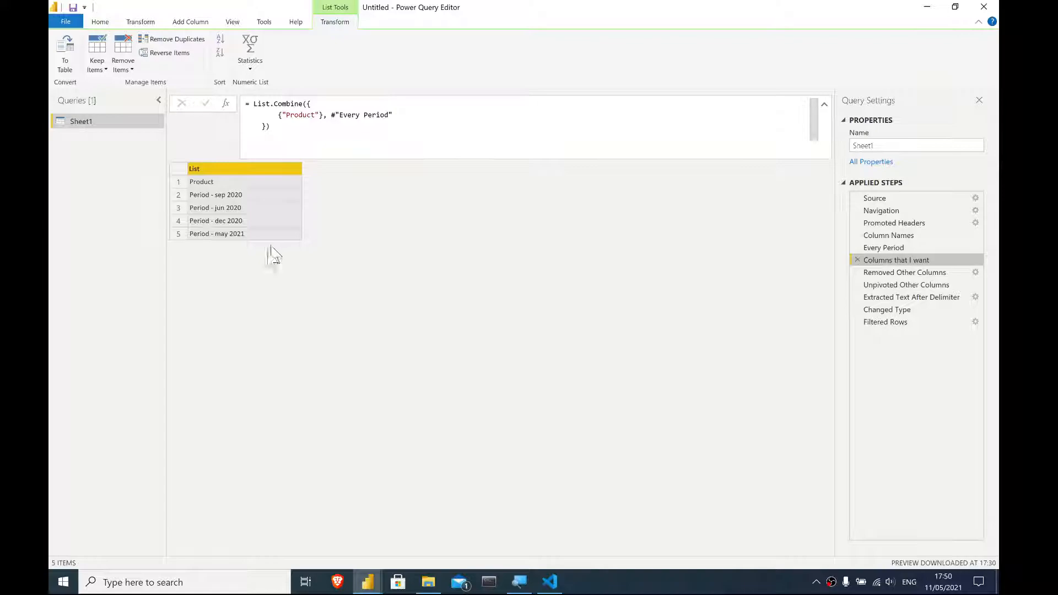
left_click(254, 226)
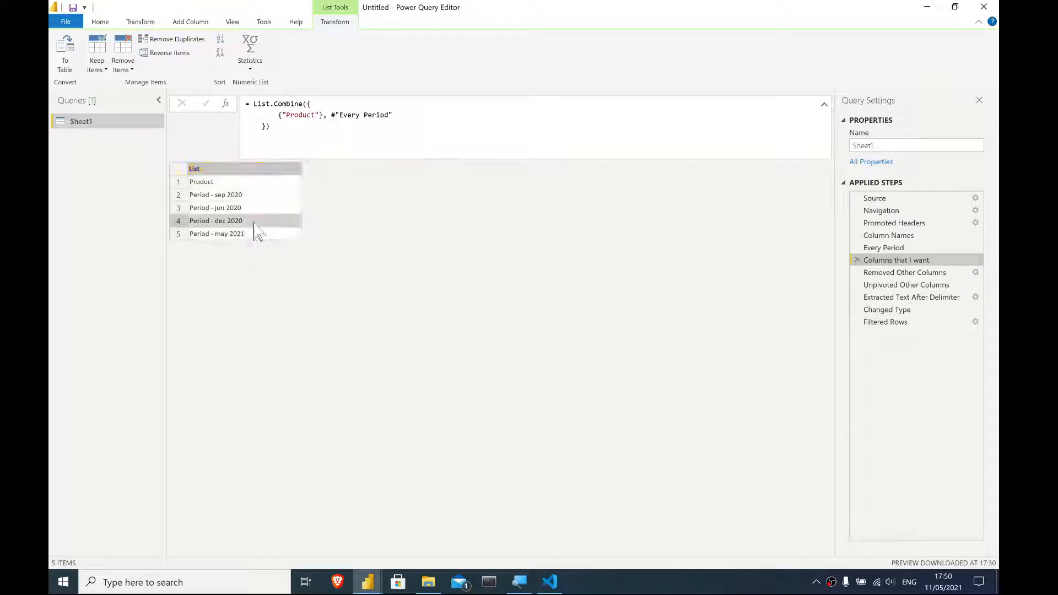
left_click(247, 178)
left_click(248, 232)
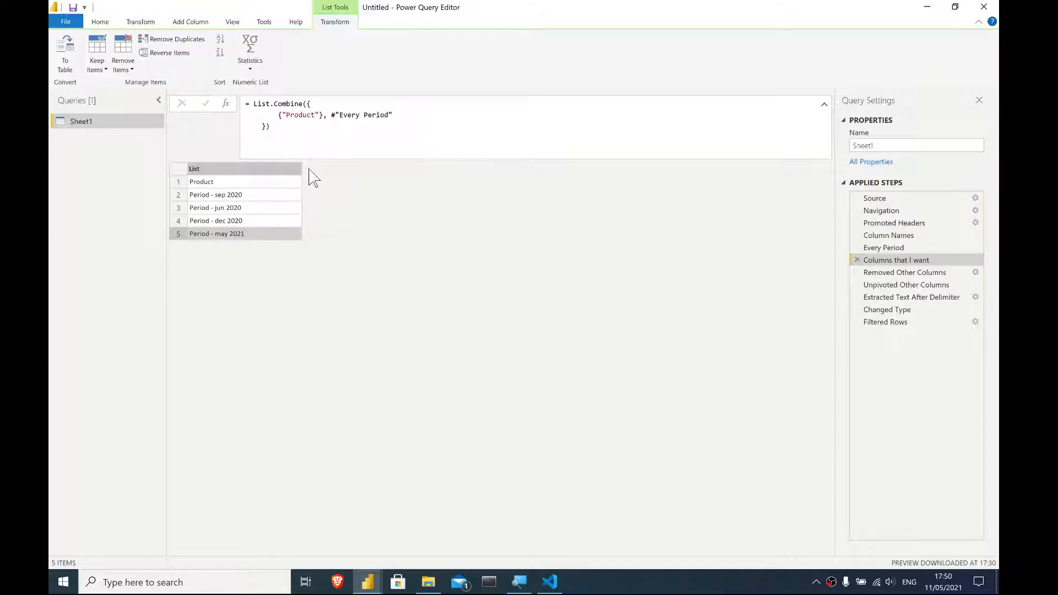
- In the Advanced Editor, replace the hard-coded column list in the Removed Other Columns step with #"Columns that I want" and apply
left_click(98, 23)
left_click(327, 53)
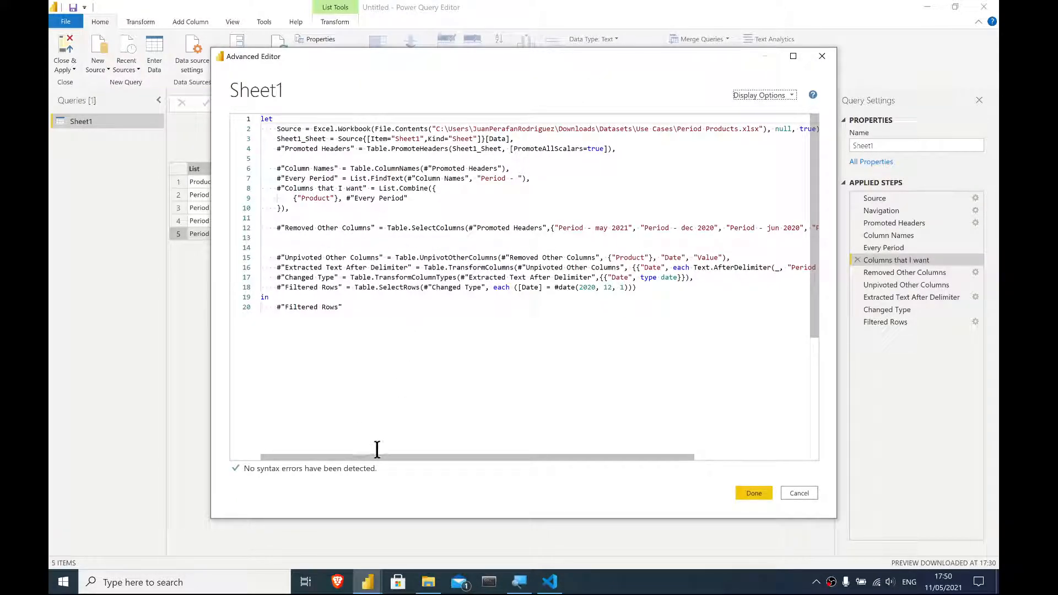
left_click_drag(375, 458, 489, 465)
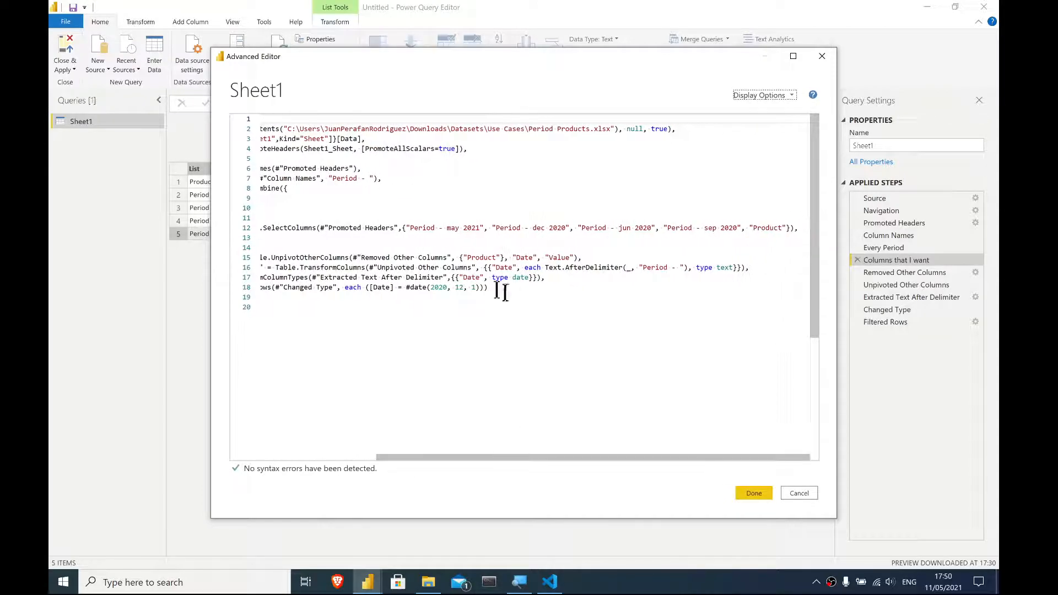
left_click_drag(402, 230, 827, 237)
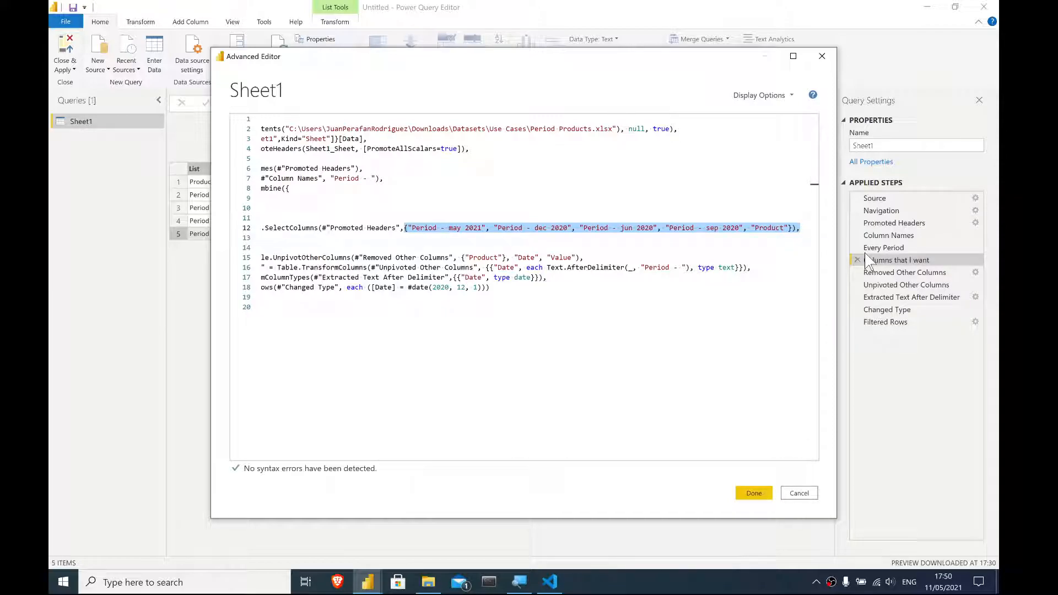
key("Delete")
type("colum")
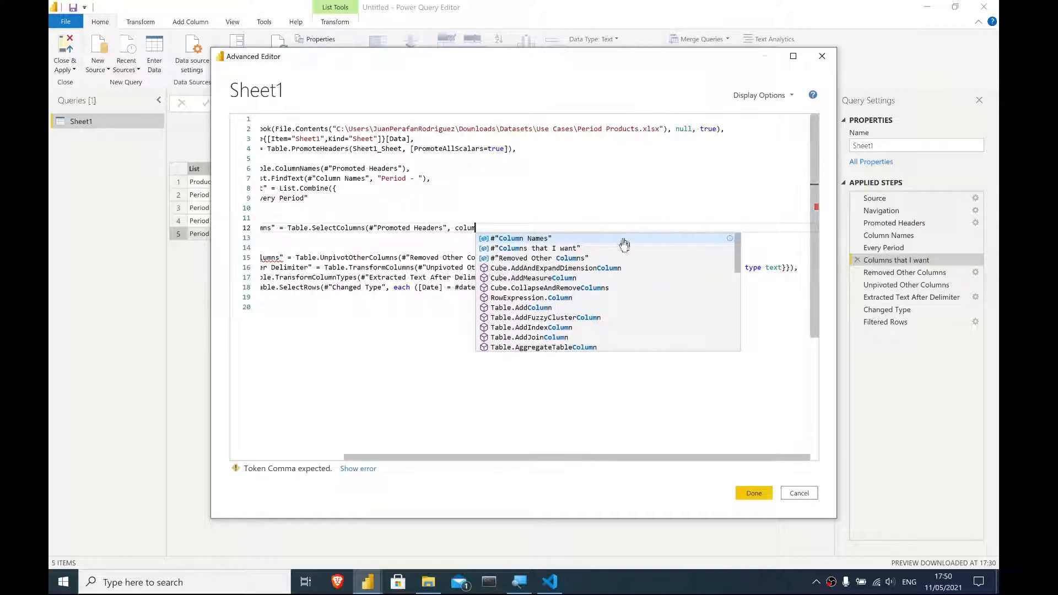
left_click(611, 248)
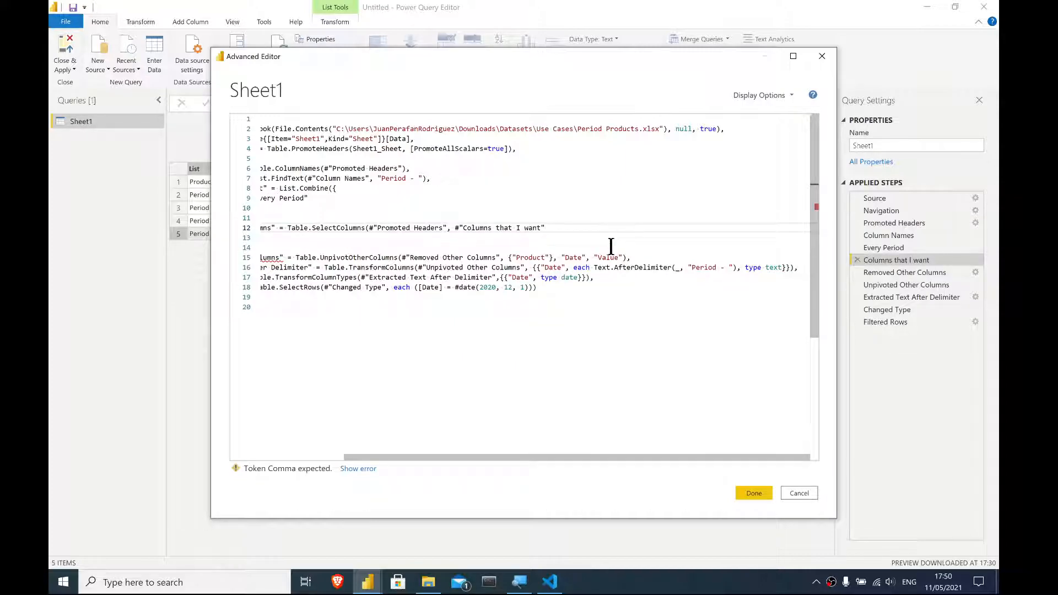
type(",")
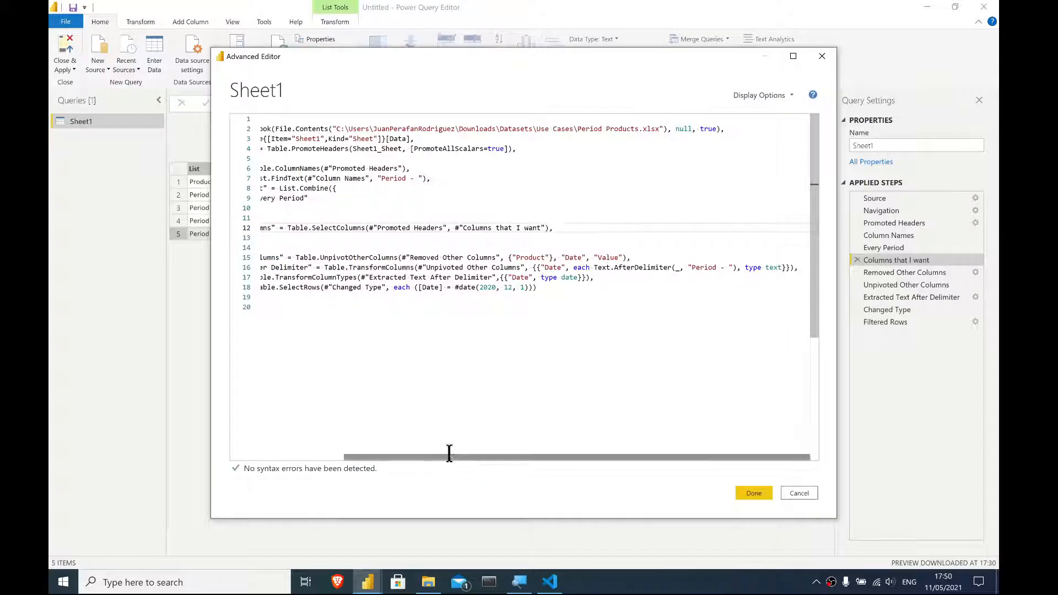
left_click_drag(447, 458, 350, 459)
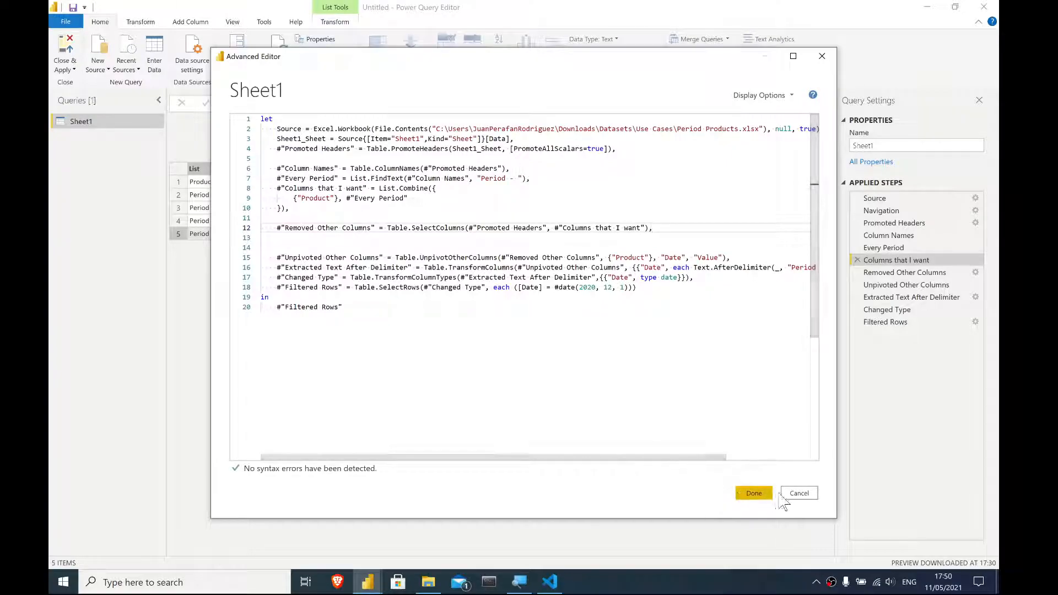
left_click(754, 492)
- Inspect the Removed Other Columns result and step through the Column Names, Every Period and Columns that I want steps
left_click(961, 322)
left_click(929, 273)
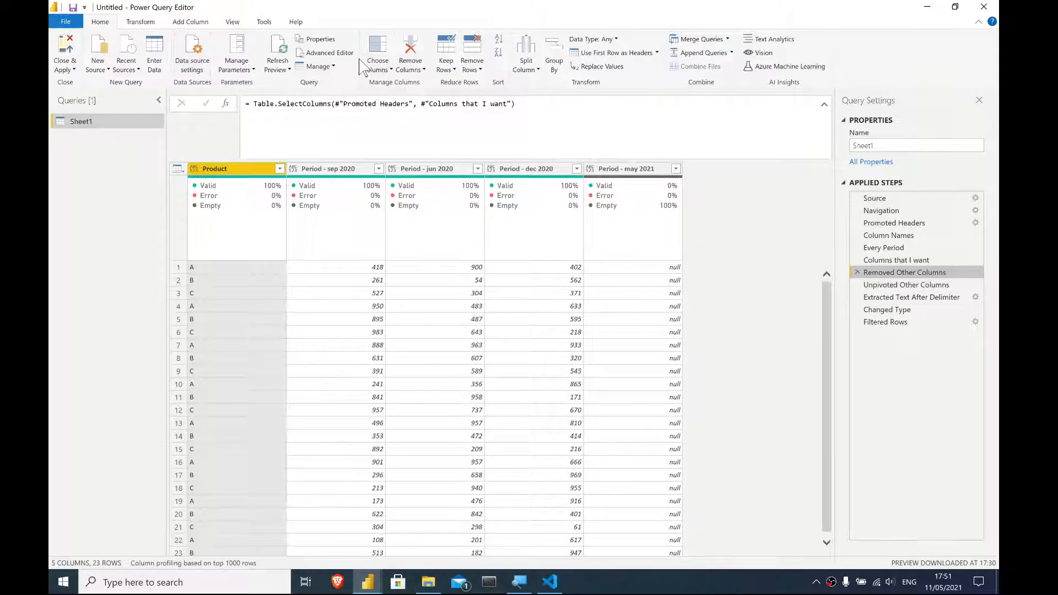
left_click(322, 53)
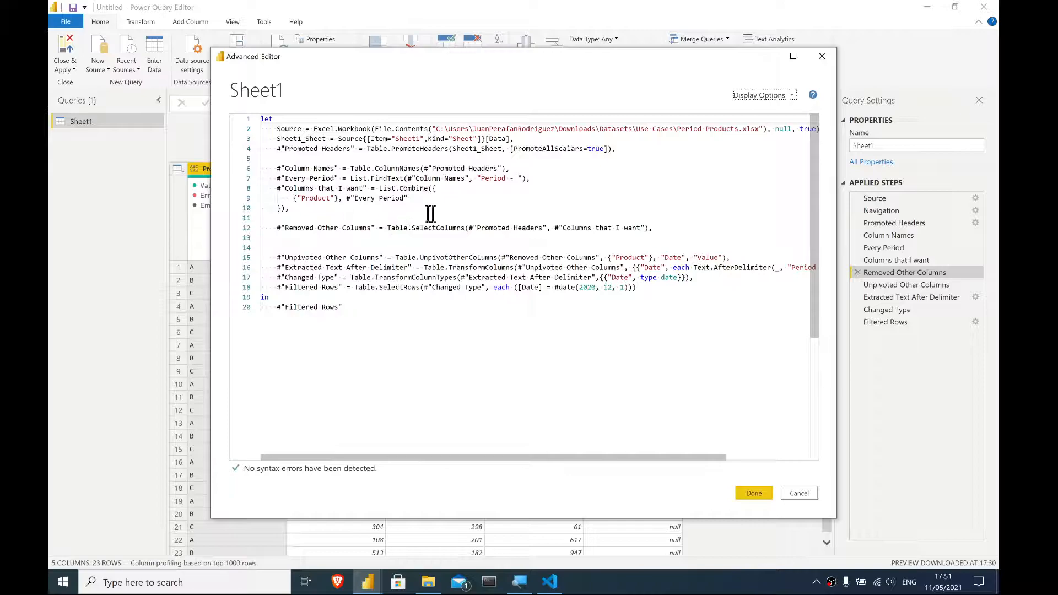
left_click_drag(353, 206, 258, 165)
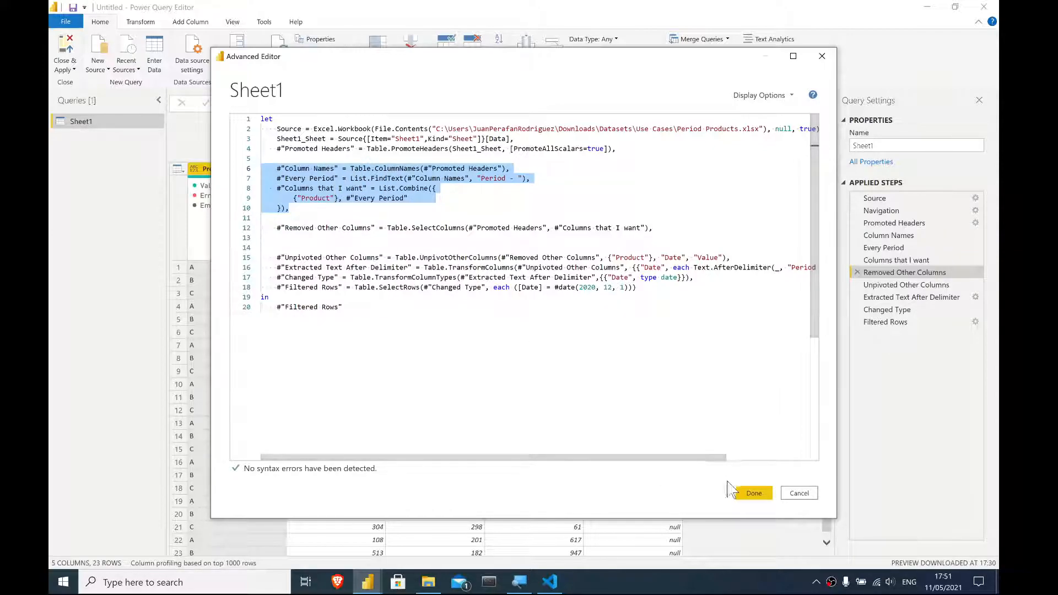
left_click(753, 494)
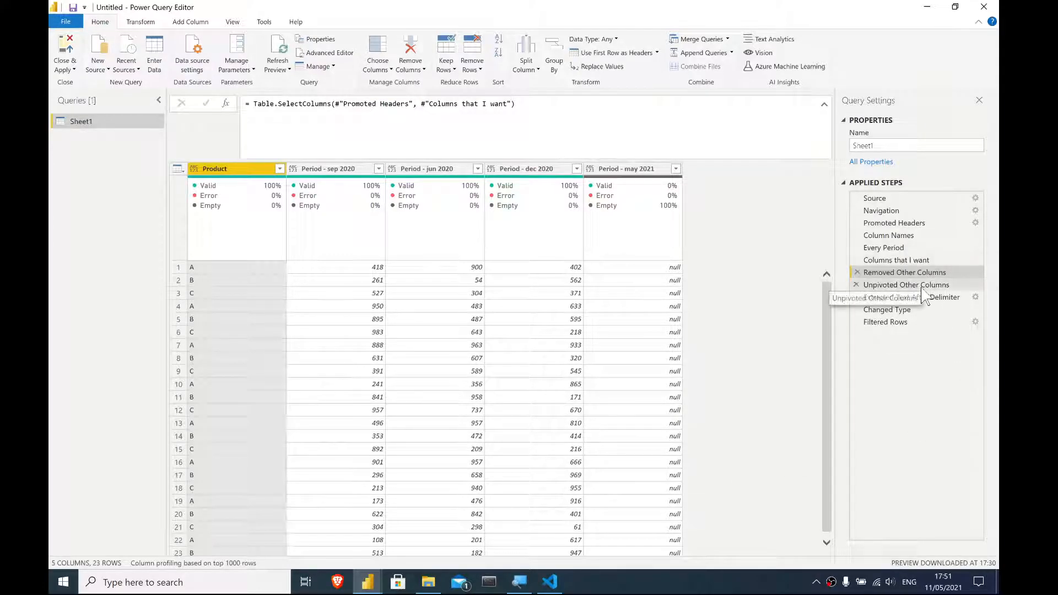
left_click(903, 248)
left_click(904, 260)
left_click(900, 236)
left_click(902, 248)
left_click(903, 260)
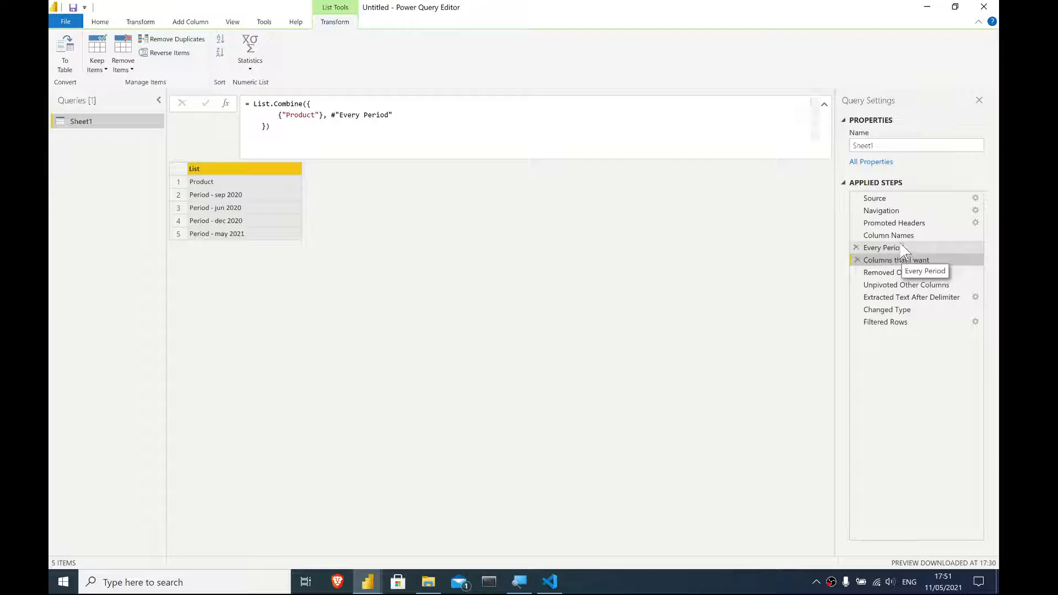
left_click(882, 273)
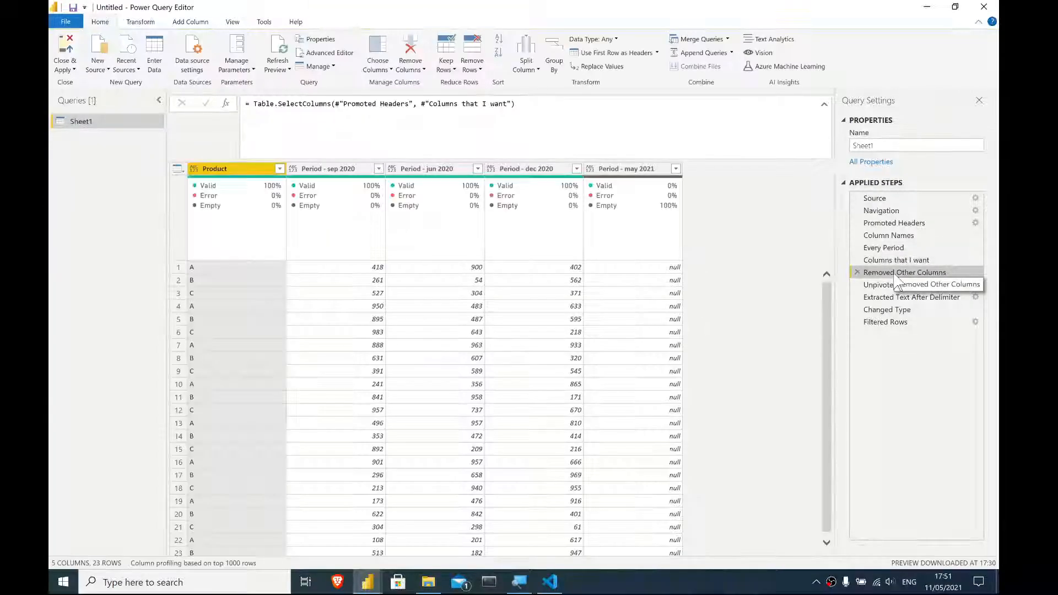
- Nest Table.ColumnNames and List.FindText directly inside the Columns that I want step, removing the Column Names and Every Period steps
left_click(322, 54)
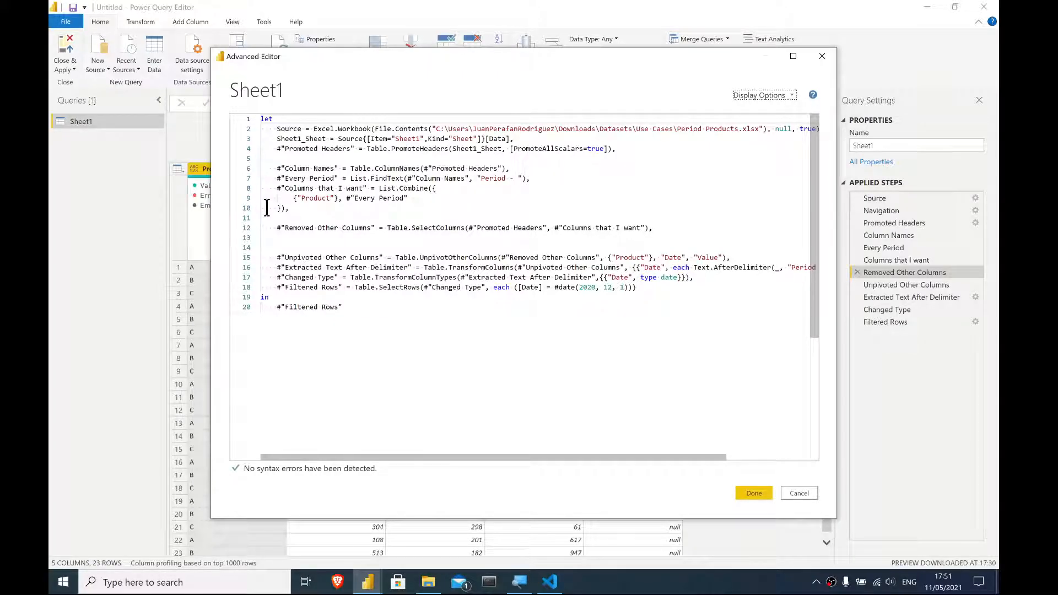
left_click(345, 199)
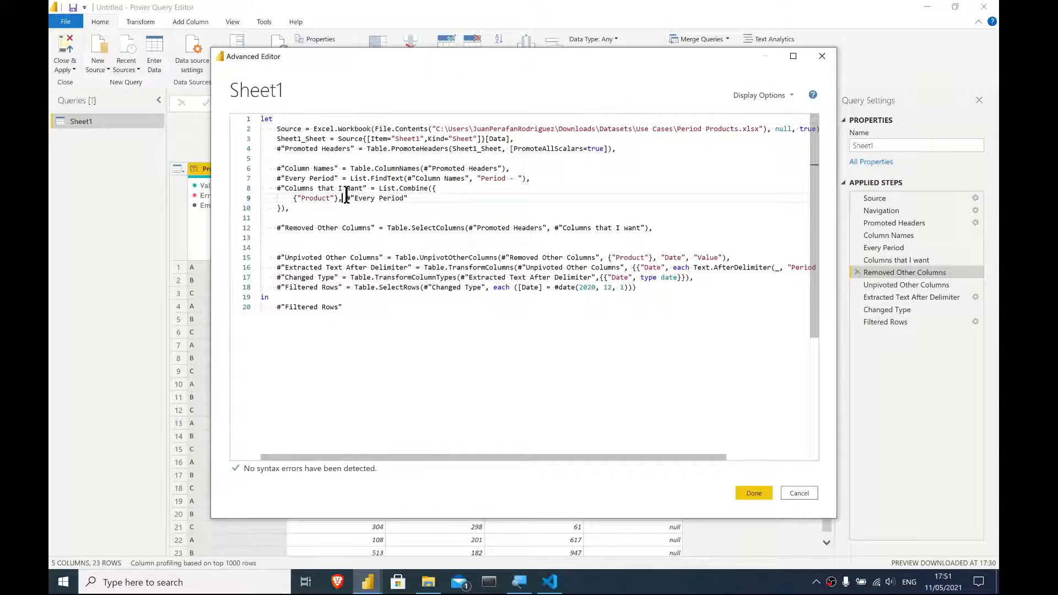
key("Return")
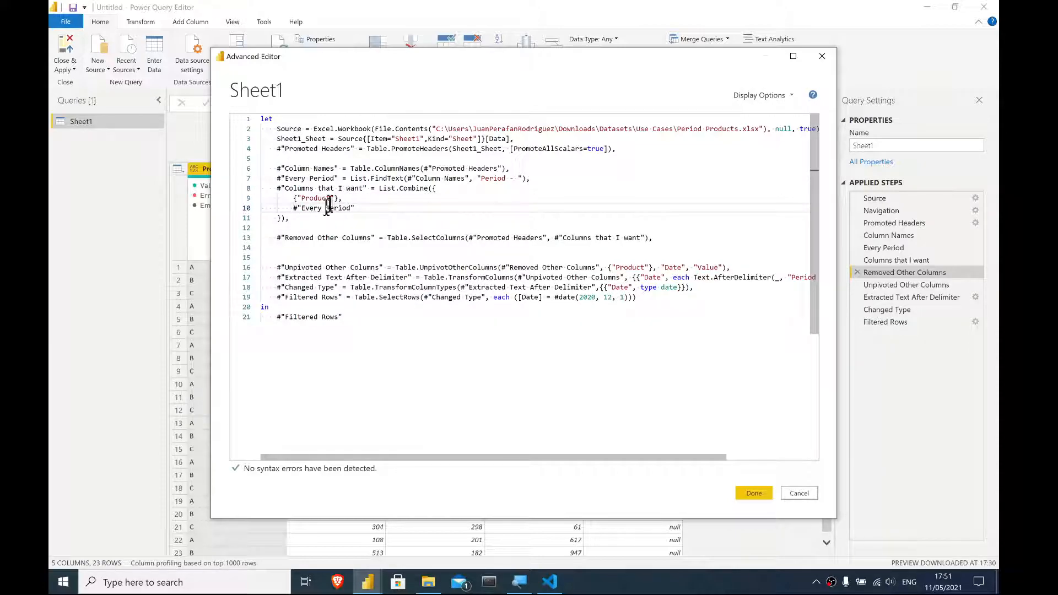
left_click_drag(353, 168, 500, 168)
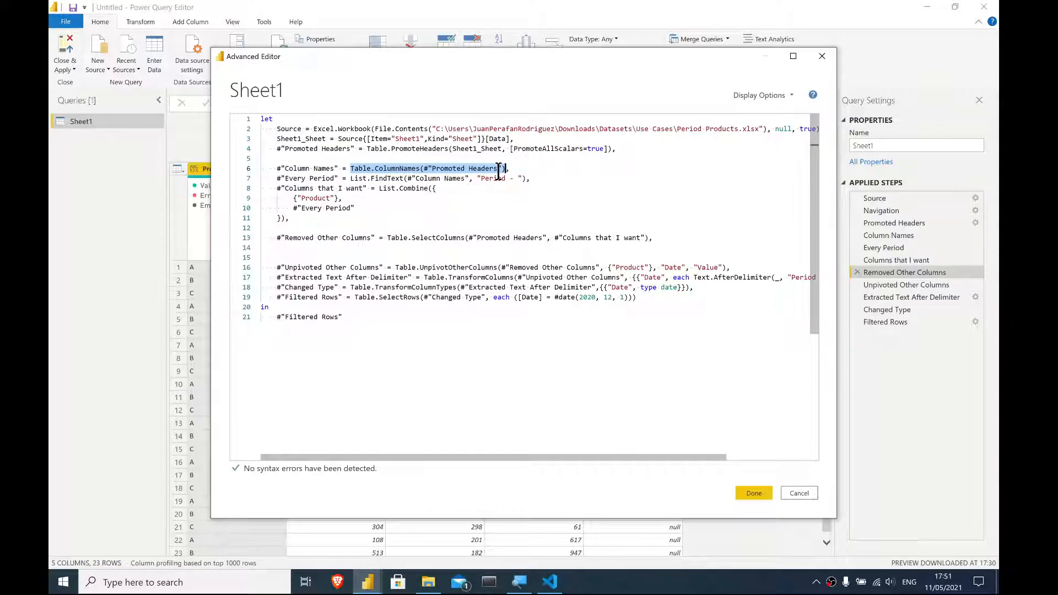
key("BackSpace")
left_click_drag(468, 179, 417, 178)
type("Table.ColumnNames(#\"Promoted Headers\")")
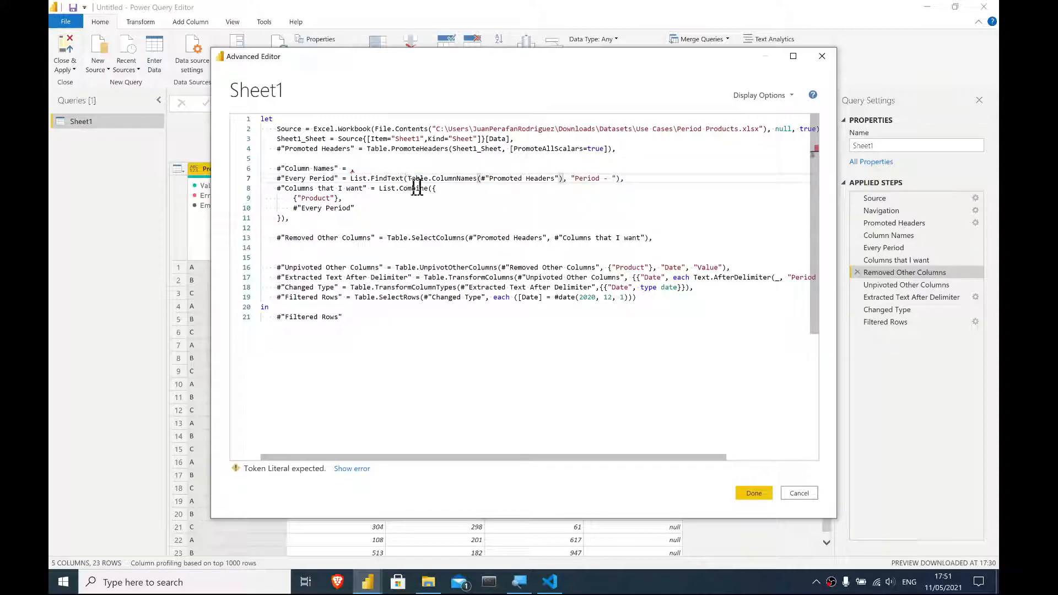
left_click_drag(621, 178, 349, 180)
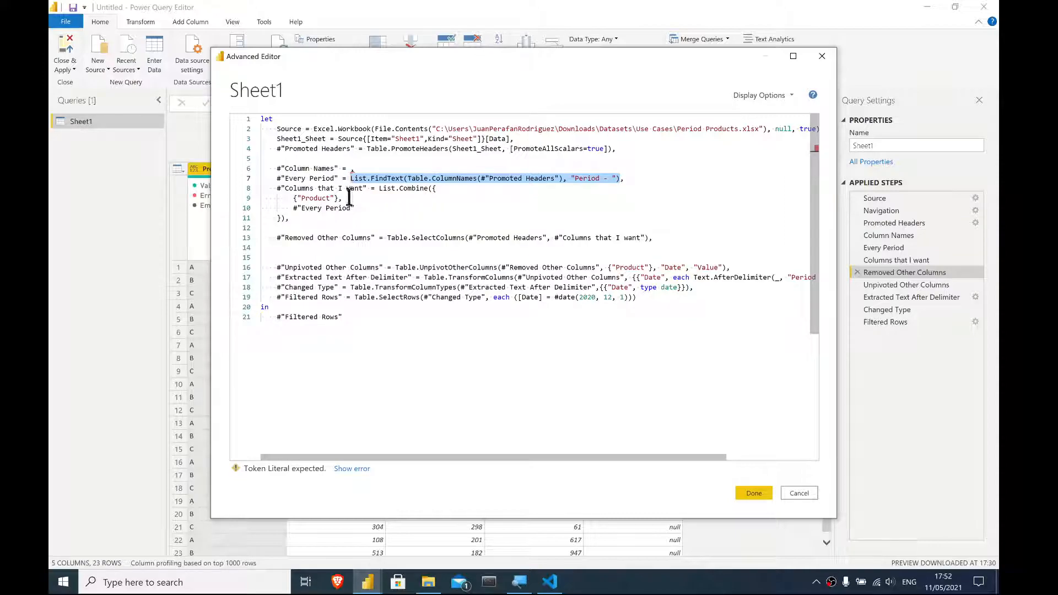
key("ctrl+x")
left_click_drag(357, 208, 290, 210)
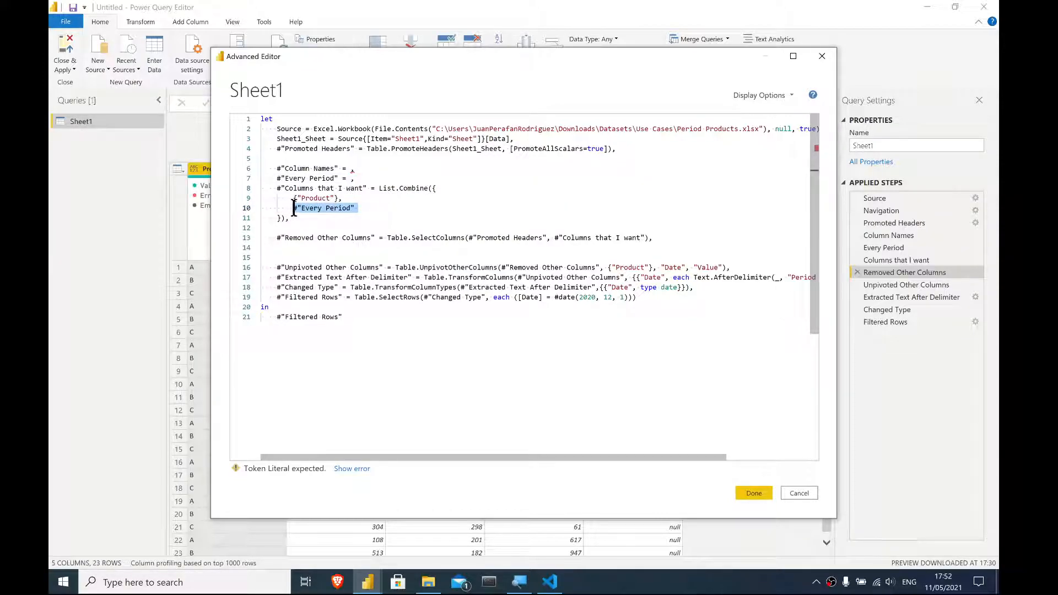
key("ctrl+v")
left_click_drag(356, 178, 238, 174)
key("Delete")
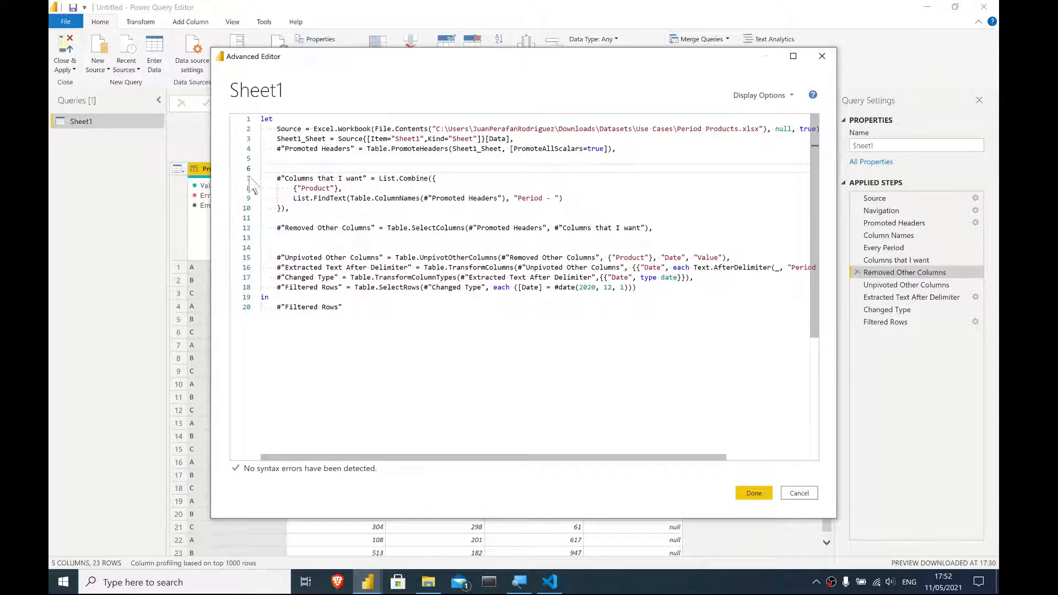
- Move the List.Combine expression into the Table.SelectColumns call and delete the separate Columns that I want step
left_click_drag(297, 208, 380, 178)
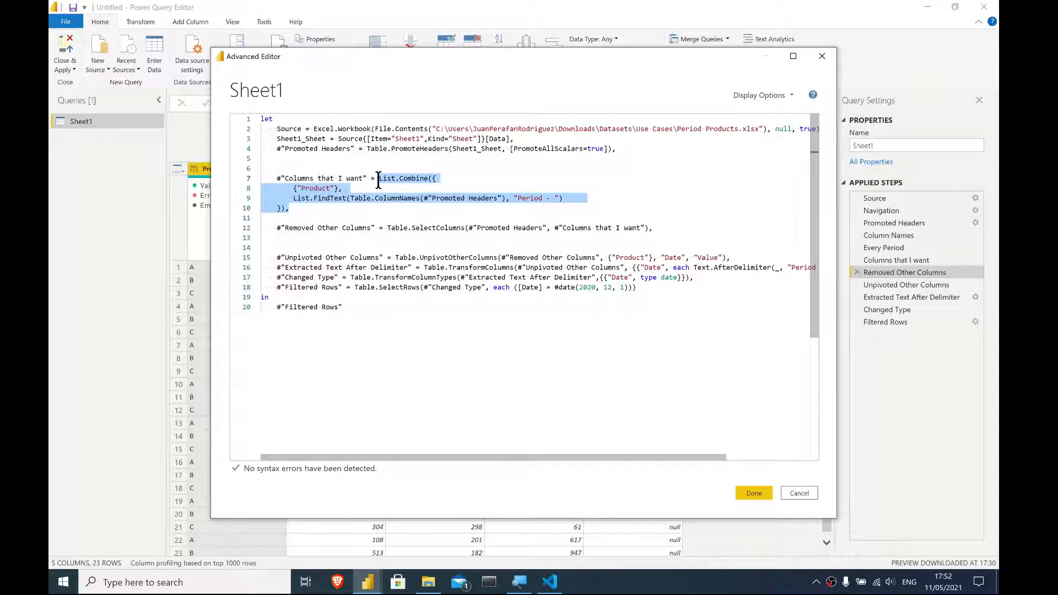
key("Delete")
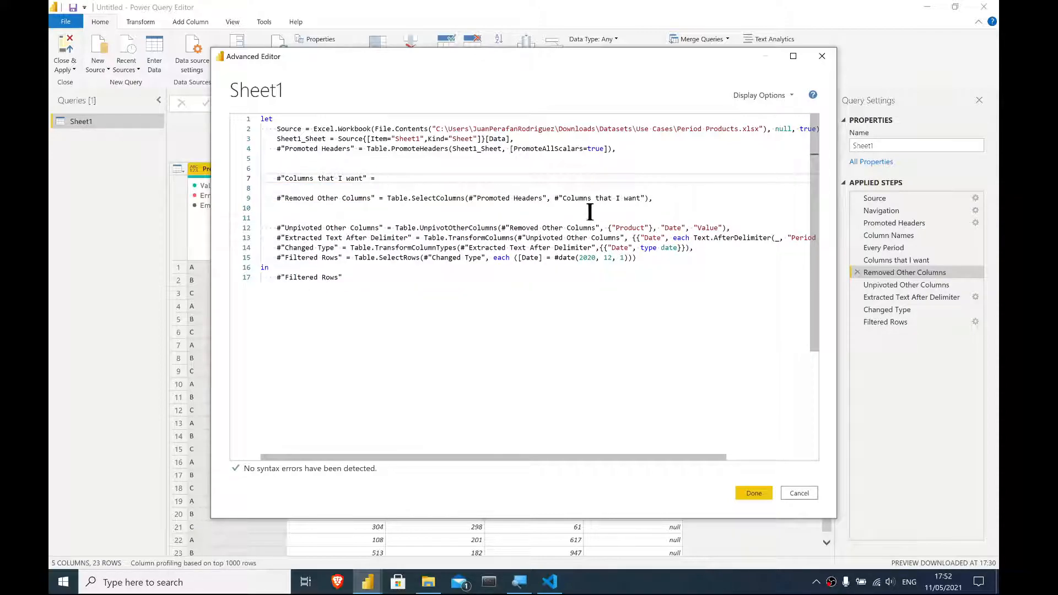
left_click_drag(554, 197, 640, 199)
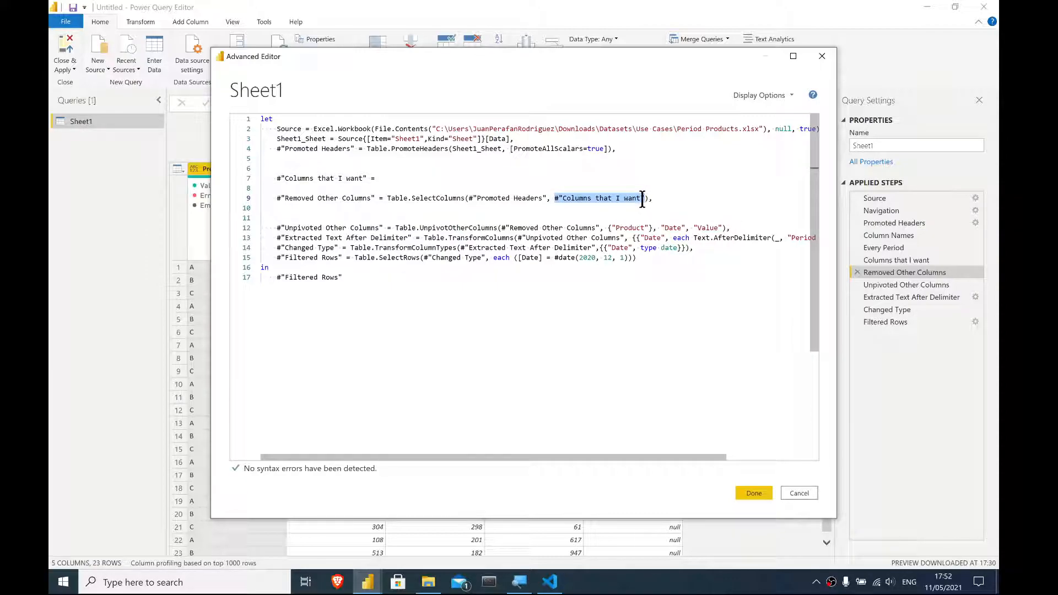
key("ctrl+v")
triple_click(365, 175)
key("BackSpace")
key("BackSpace")
key("BackSpace")
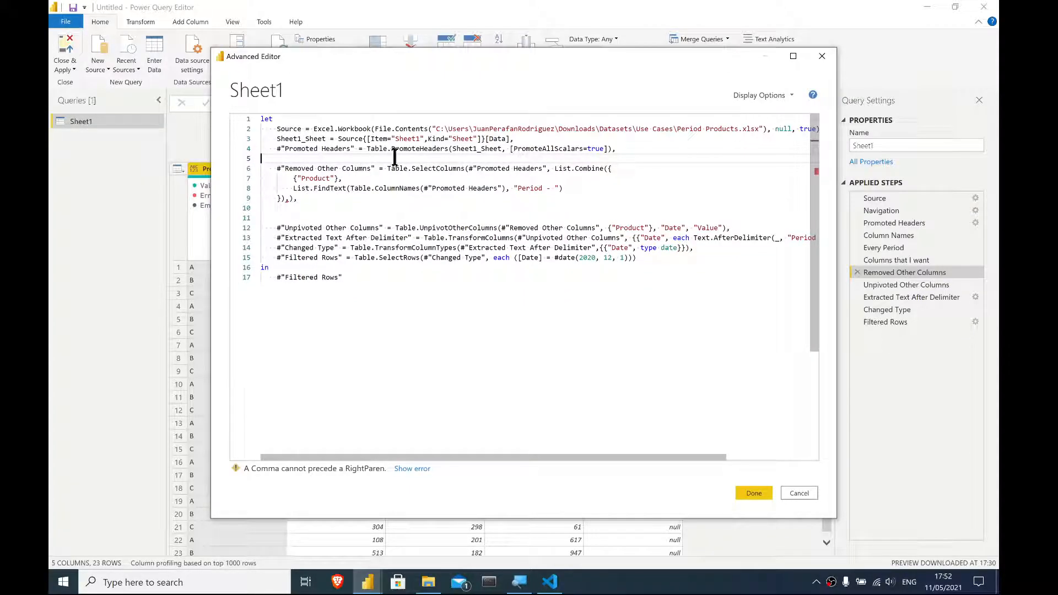
- Break the Table.SelectColumns arguments onto separate indented lines for #"Promoted Headers" and the List.Combine lists
left_click(471, 171)
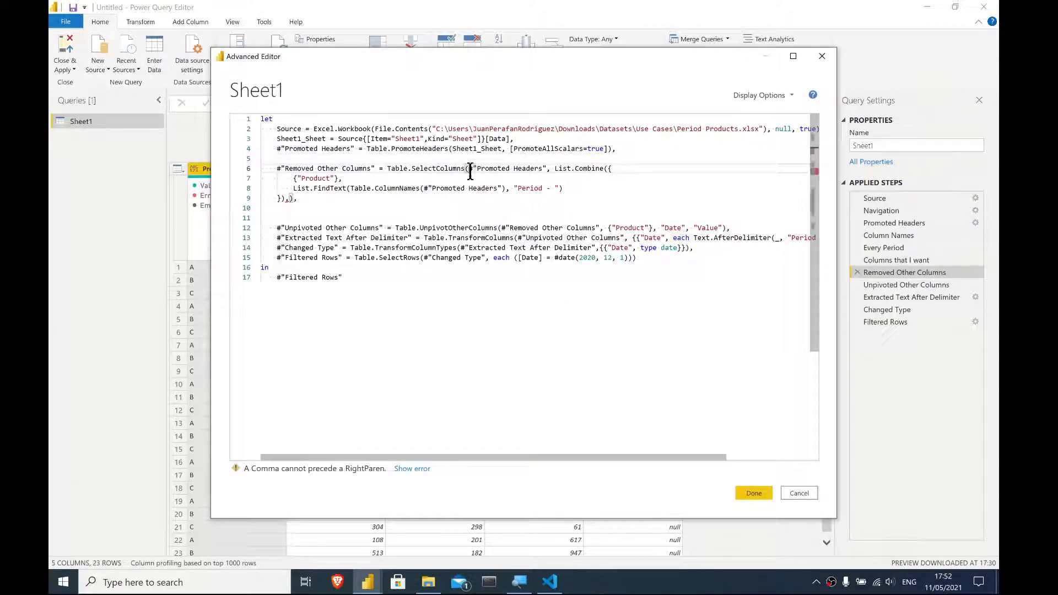
key("Return")
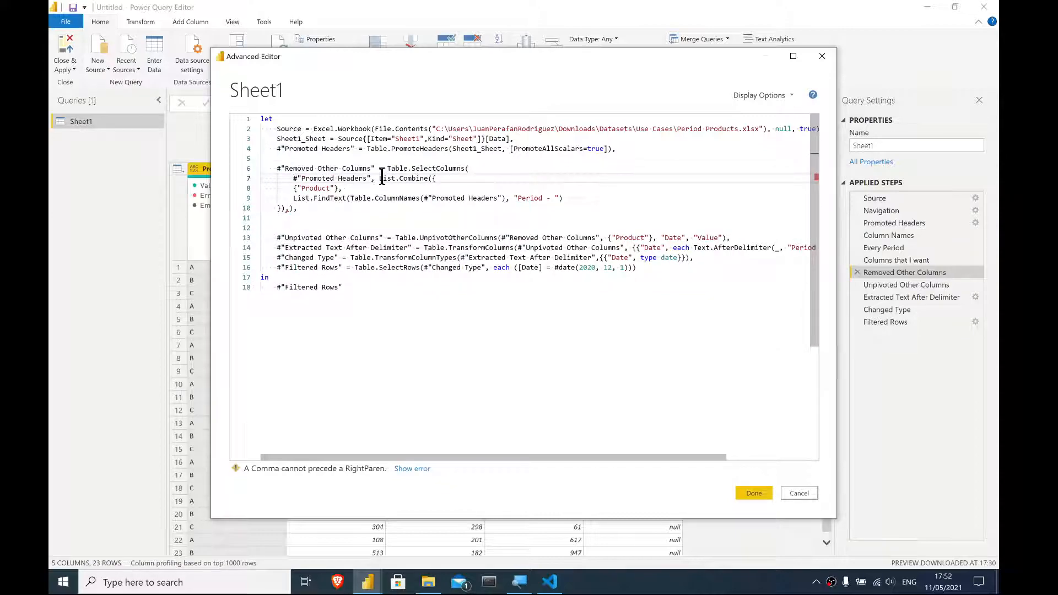
key("Return")
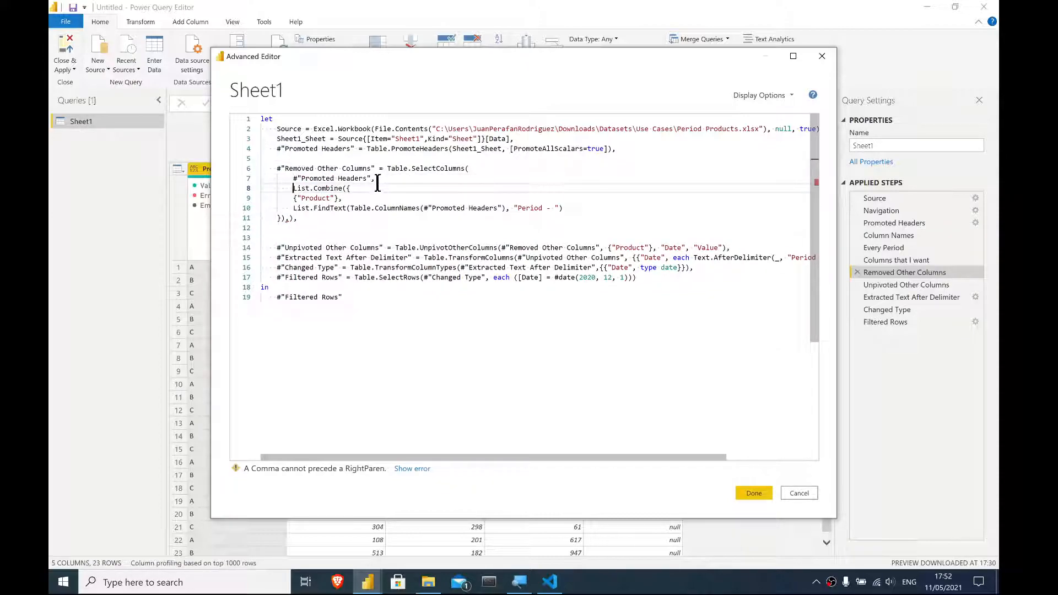
left_click(293, 198)
key("Tab")
left_click(294, 207)
key("Tab")
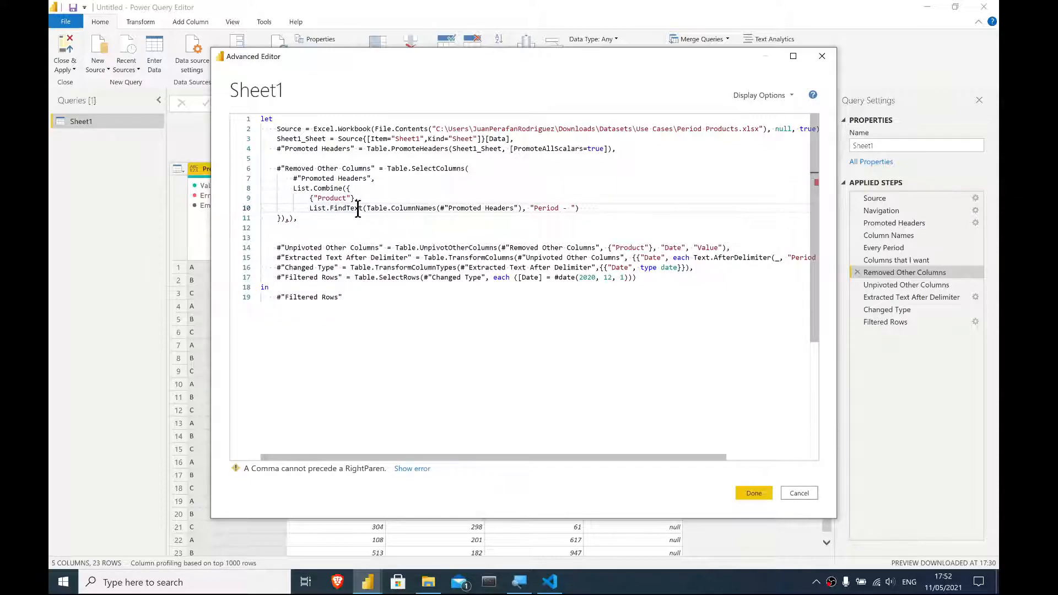
- Rearrange the closing brackets and commas of the Table.SelectColumns call onto their own lines and save the query
left_click(276, 219)
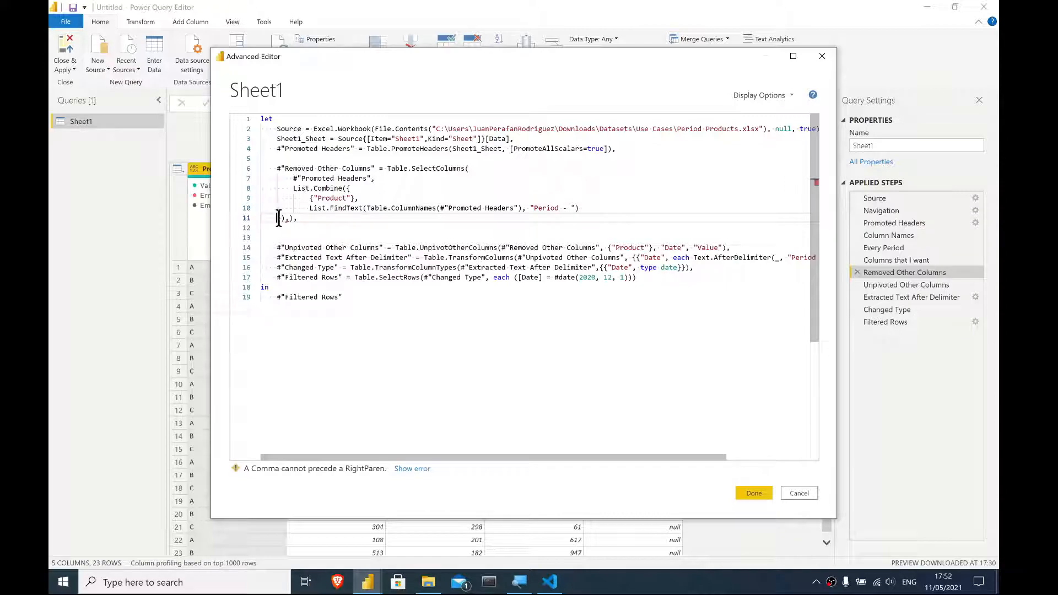
key("Tab")
key("Return")
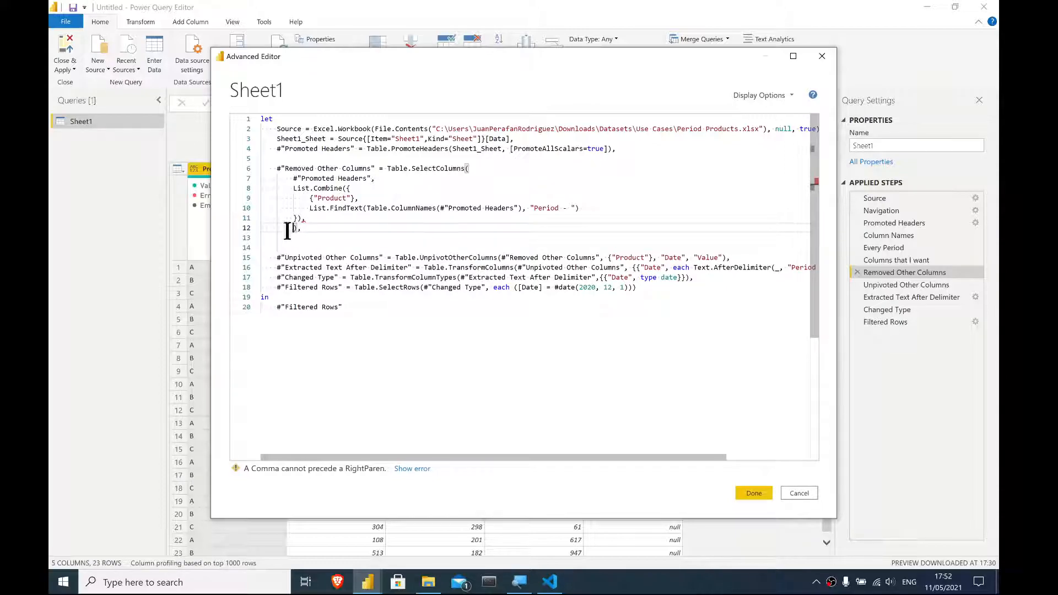
left_click(299, 218)
key("Return")
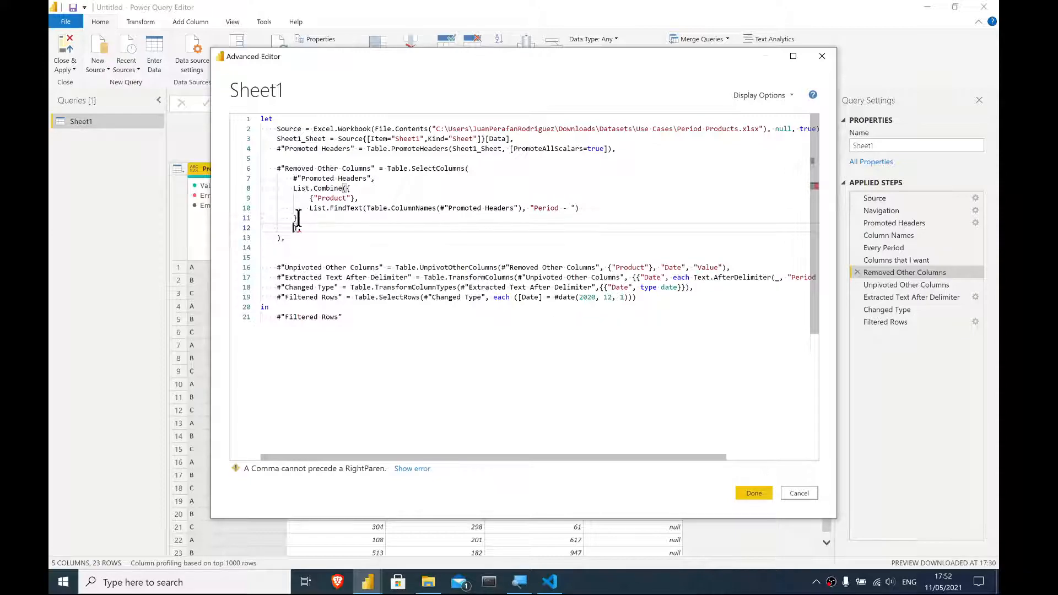
left_click(295, 217)
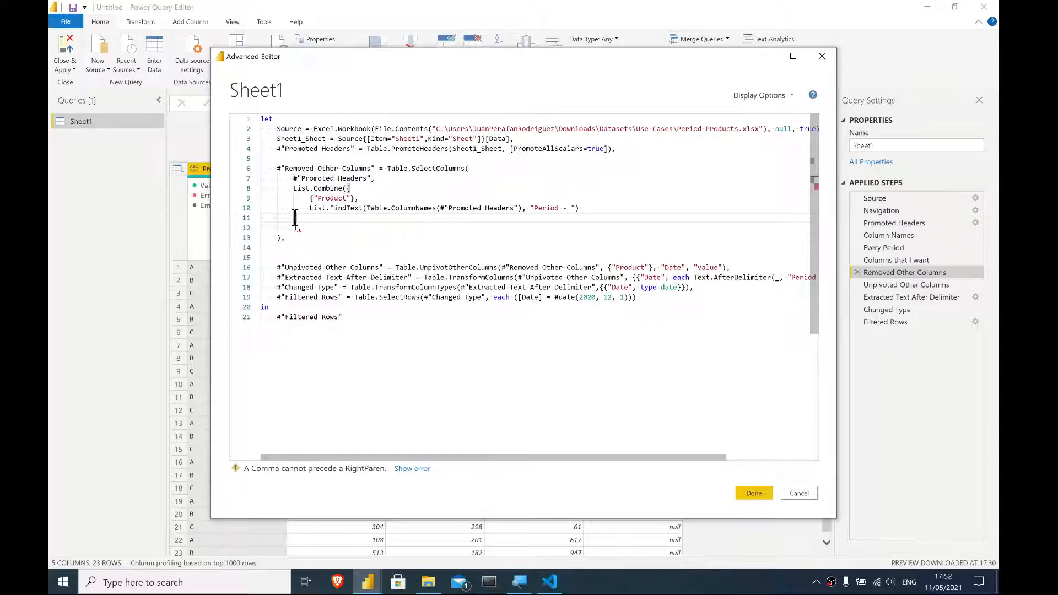
left_click(290, 226)
key("BackSpace")
key("BackSpace")
key("BackSpace")
left_click(301, 236)
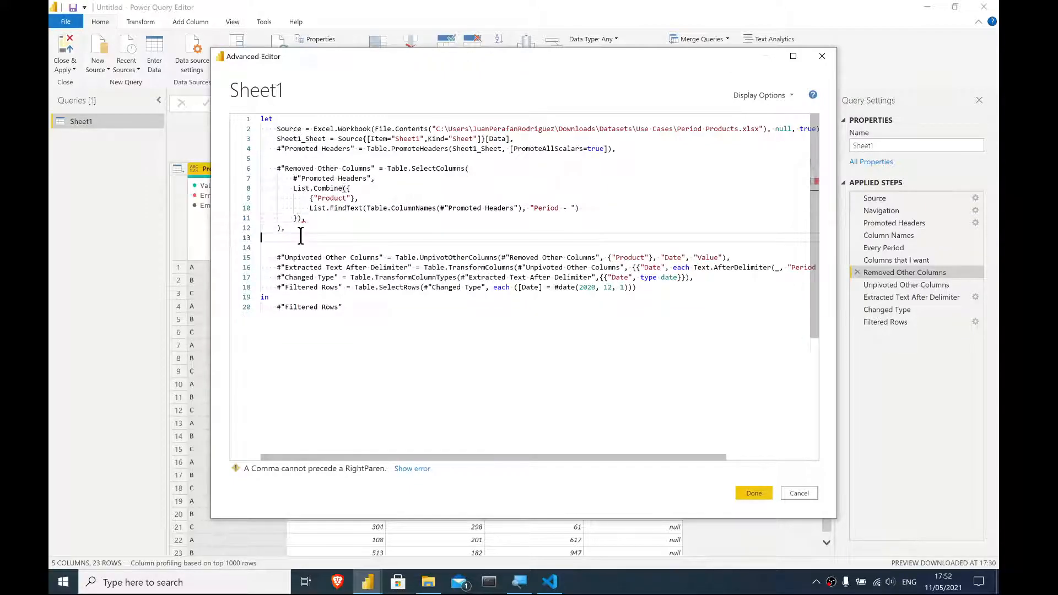
left_click(309, 219)
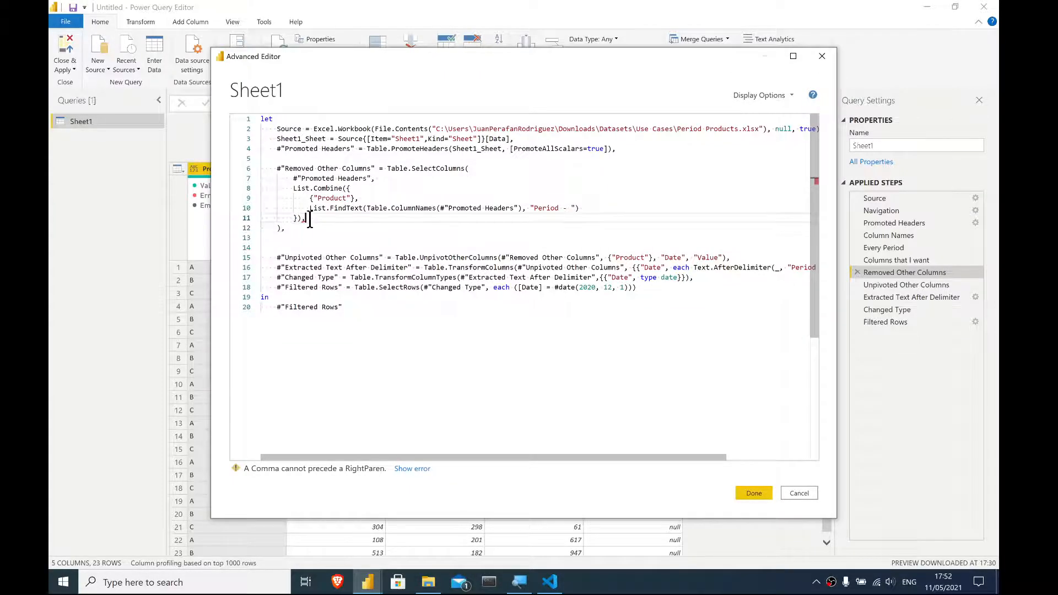
left_click(280, 228)
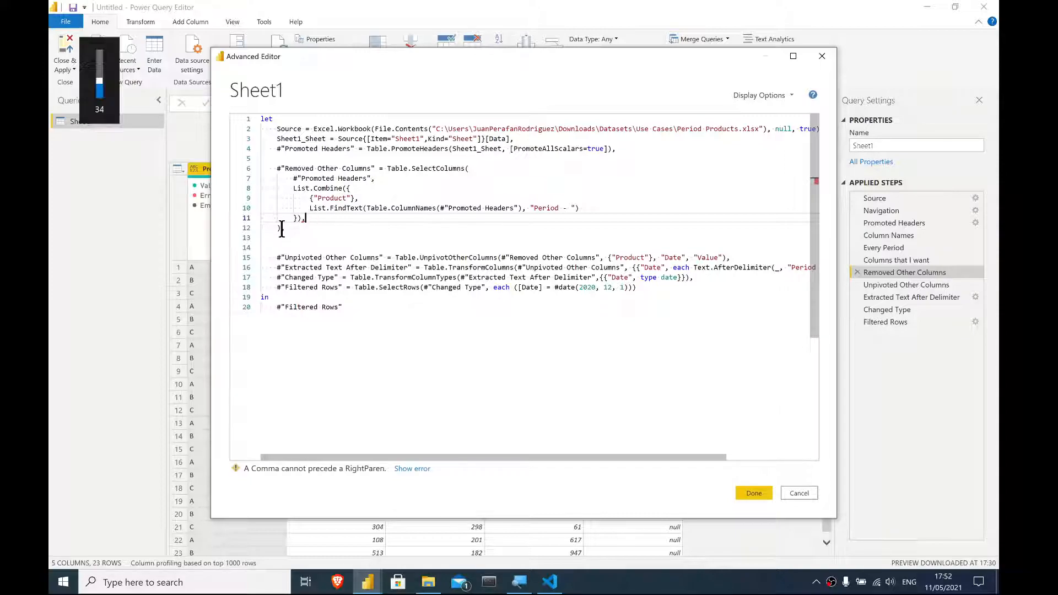
left_click(304, 220)
key("BackSpace")
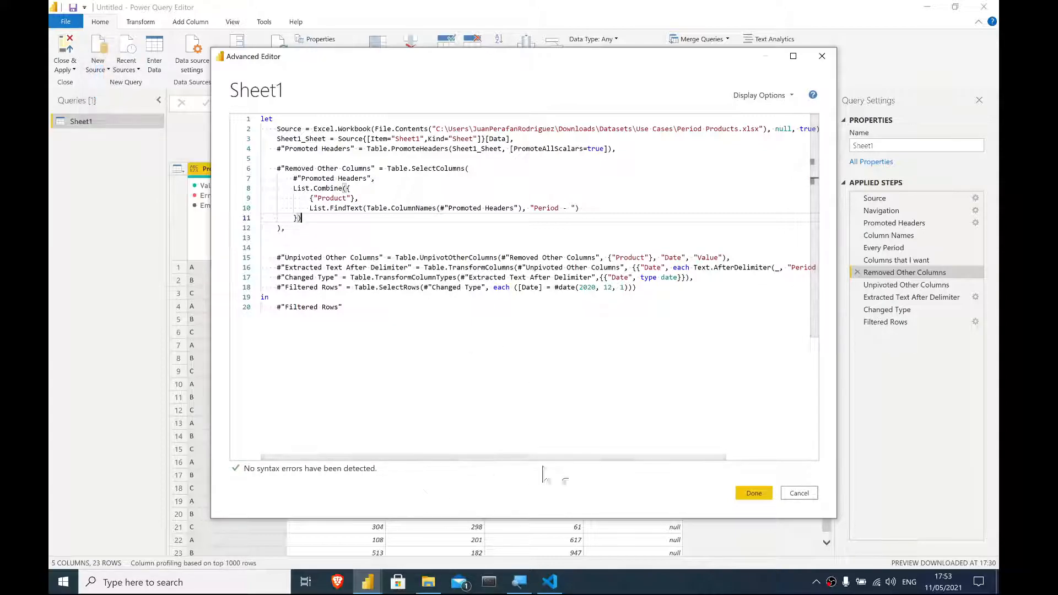
left_click(753, 493)
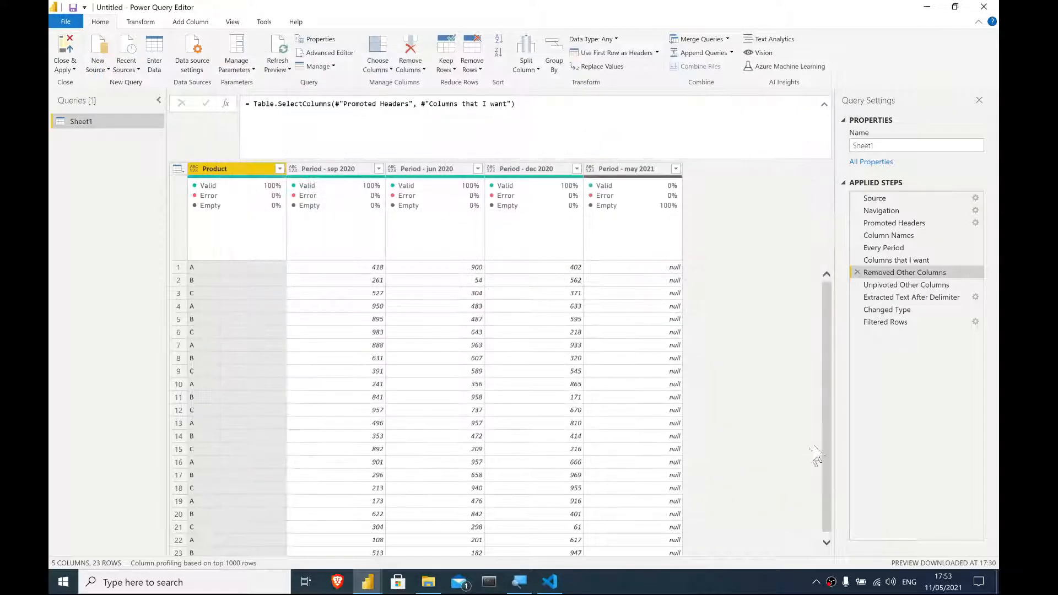
- Review the Removed Other Columns step and the {"Product"} argument of the Unpivoted Other Columns line in the query code
left_click(925, 237)
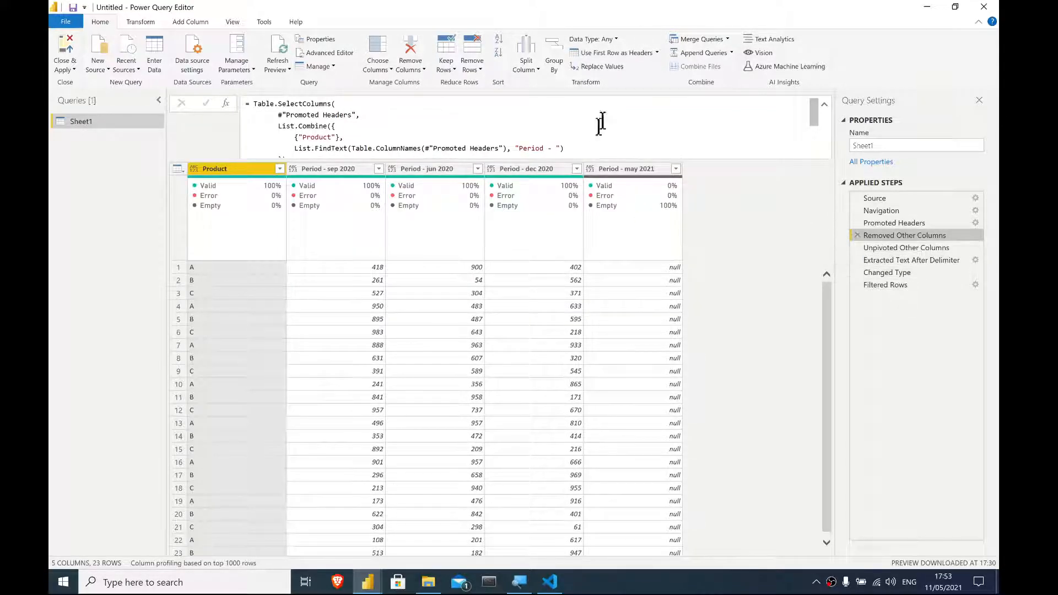
scroll(428, 108, "down", 1)
scroll(419, 149, "up", 1)
left_click(325, 53)
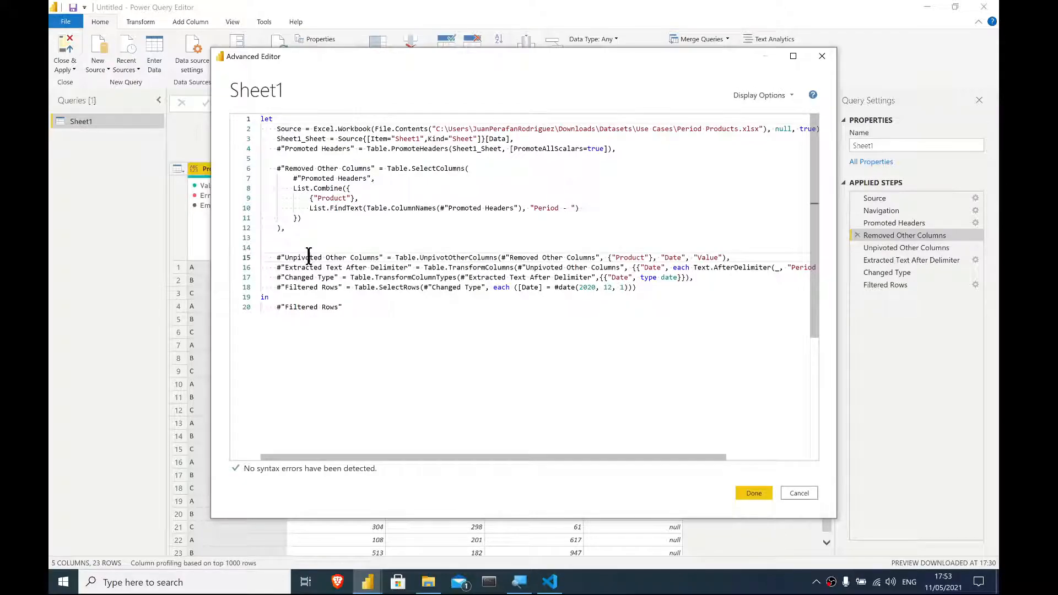
triple_click(307, 256)
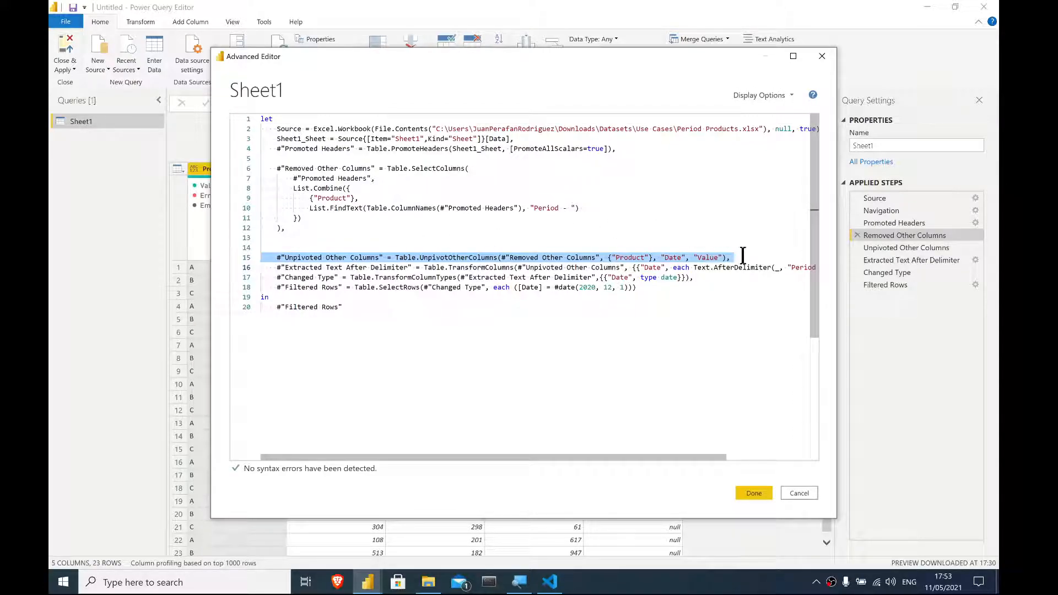
left_click_drag(608, 257, 643, 258)
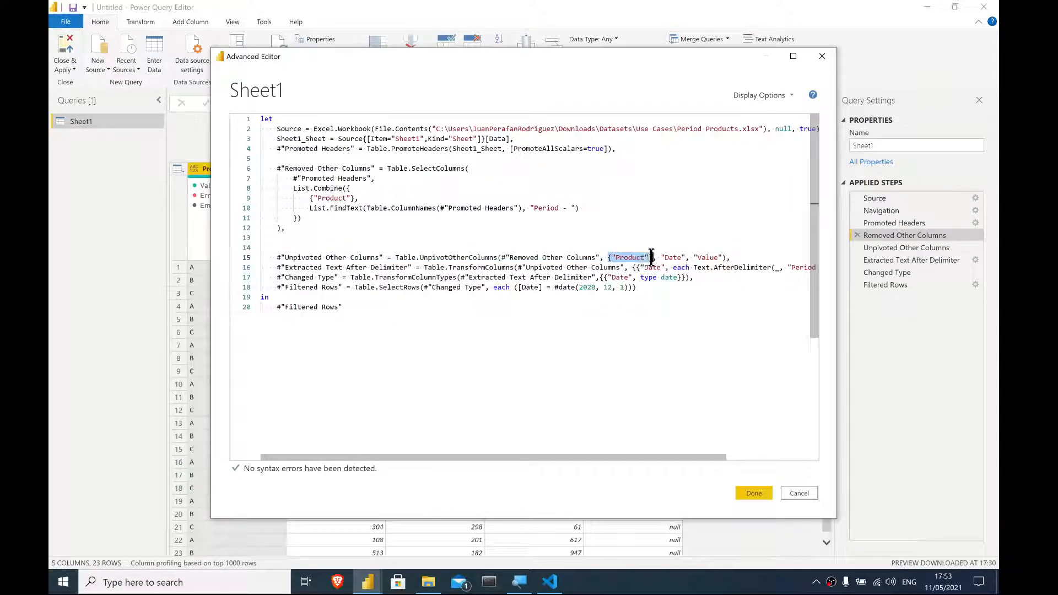
left_click(653, 257)
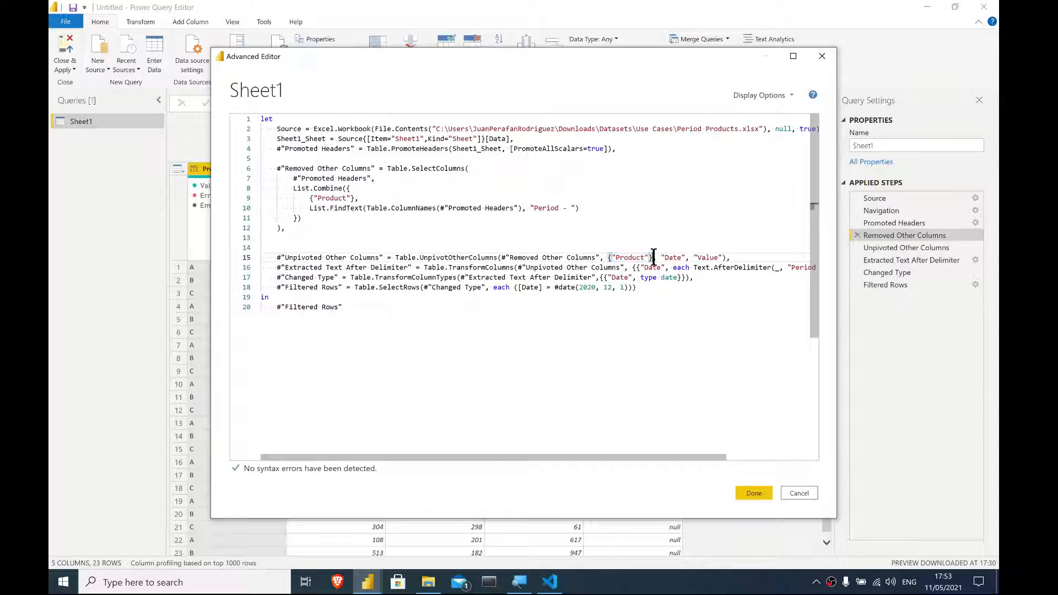
left_click_drag(653, 256, 334, 257)
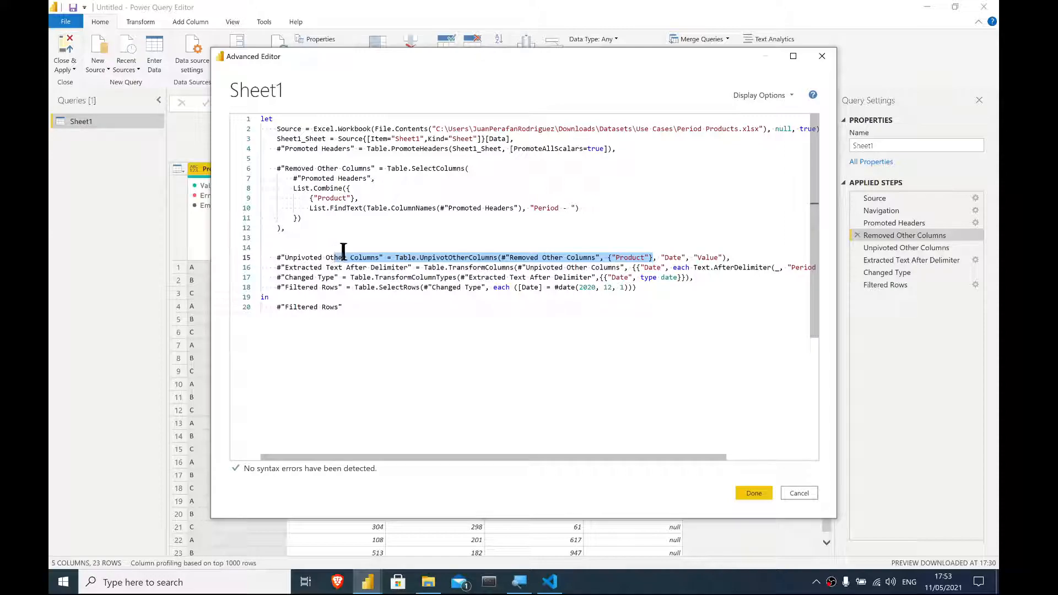
scroll(630, 371, "down", 3)
left_click_drag(731, 258, 275, 259)
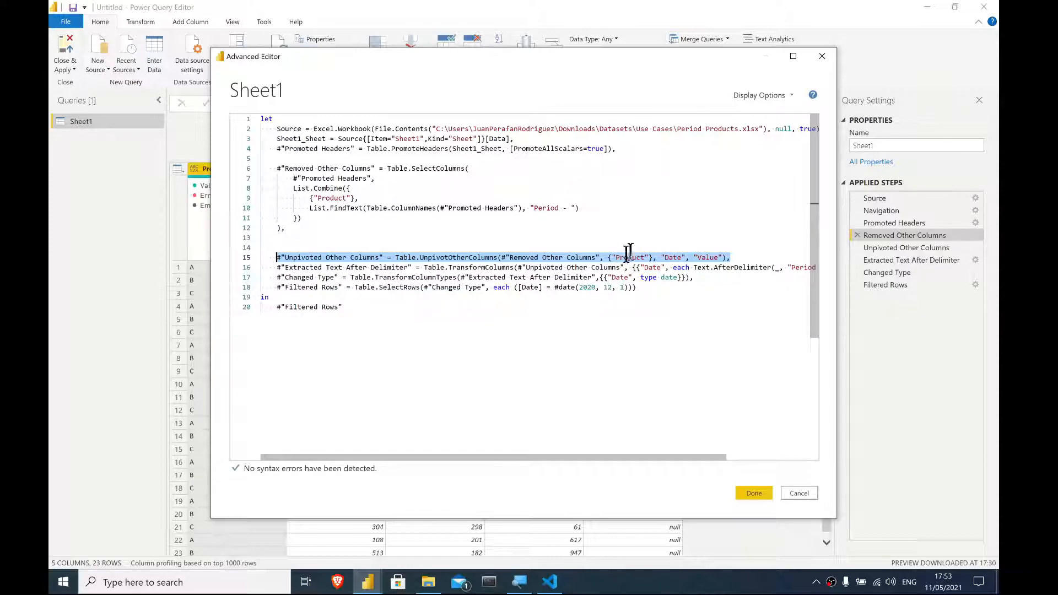
left_click_drag(607, 258, 652, 259)
scroll(606, 284, "down", 1)
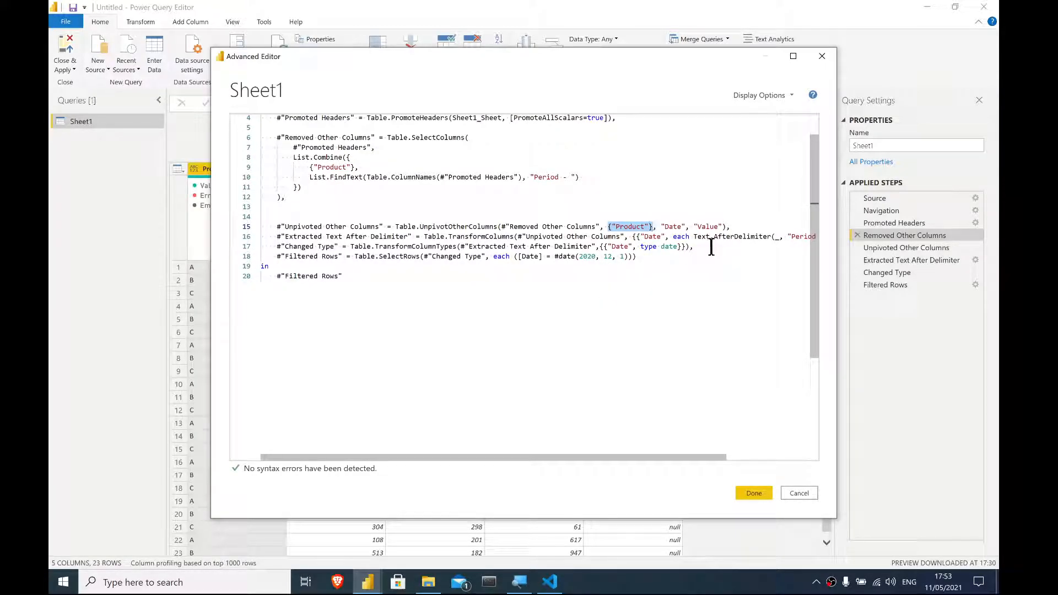
scroll(495, 227, "up", 1)
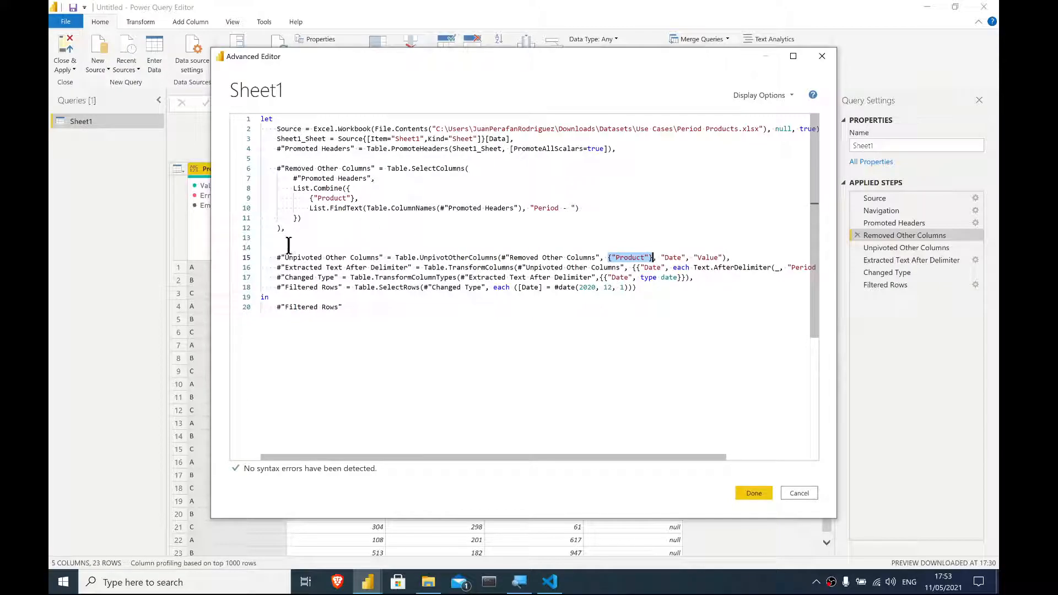
- Delete the extra blank line before the Unpivoted Other Columns step and save the query
left_click(289, 246)
key("BackSpace")
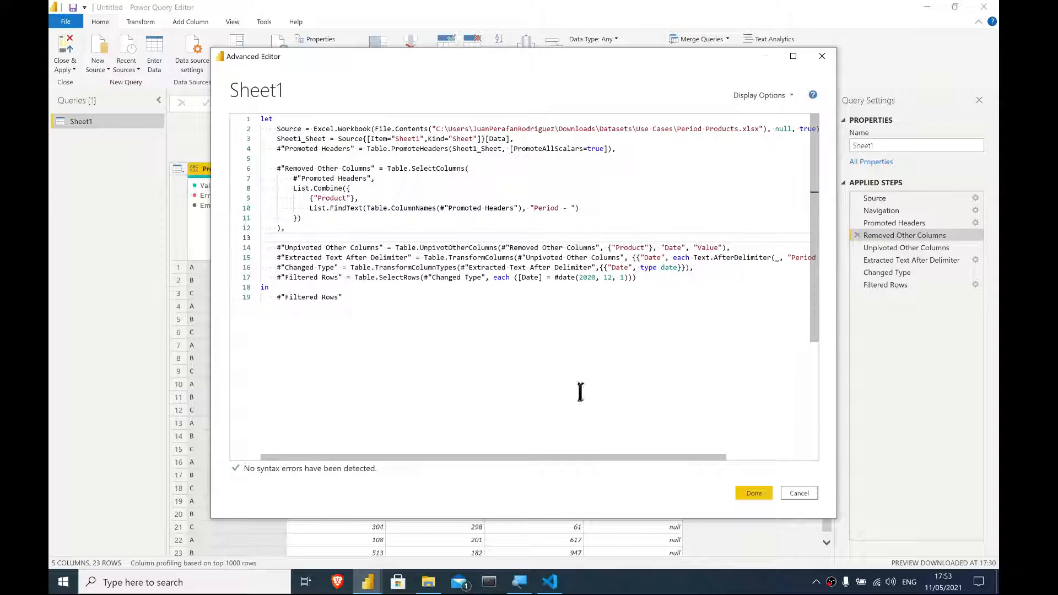
left_click(751, 494)
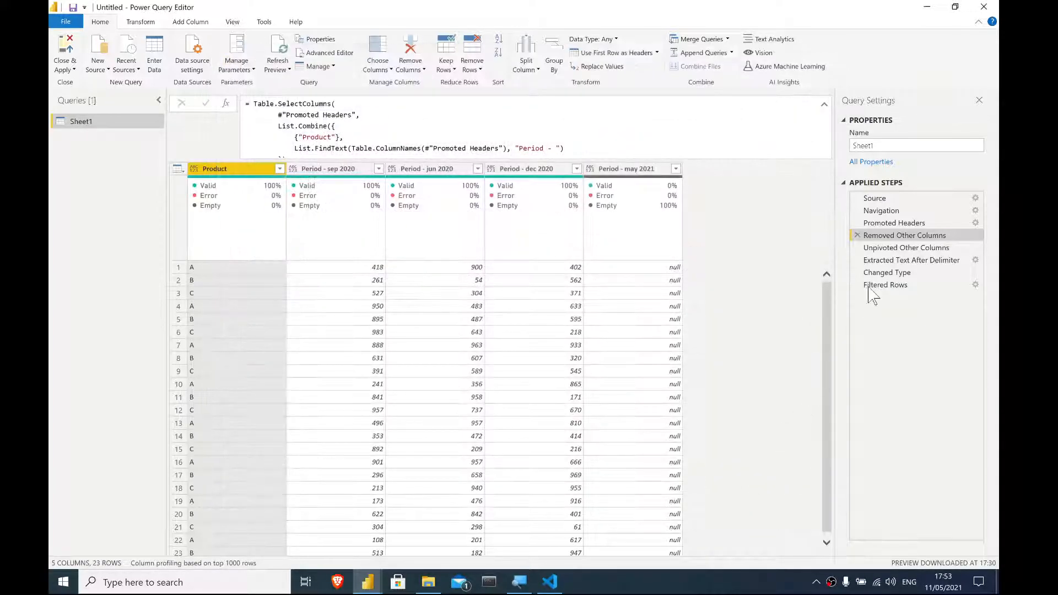
- Inspect the Filtered Rows result and the #date(2020, 12, 1) condition in its code
left_click(882, 285)
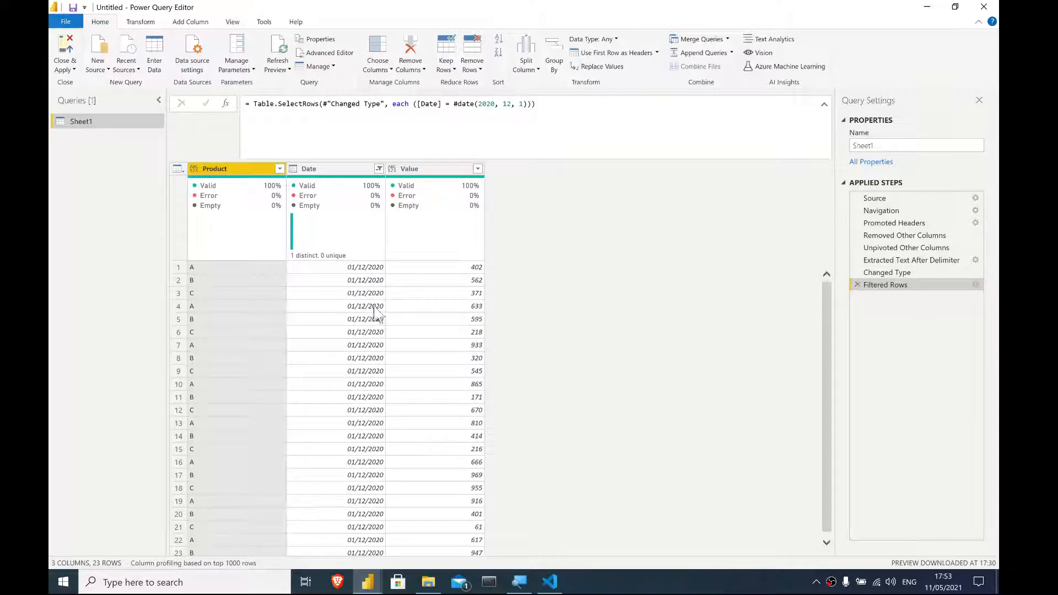
scroll(370, 293, "down", 1)
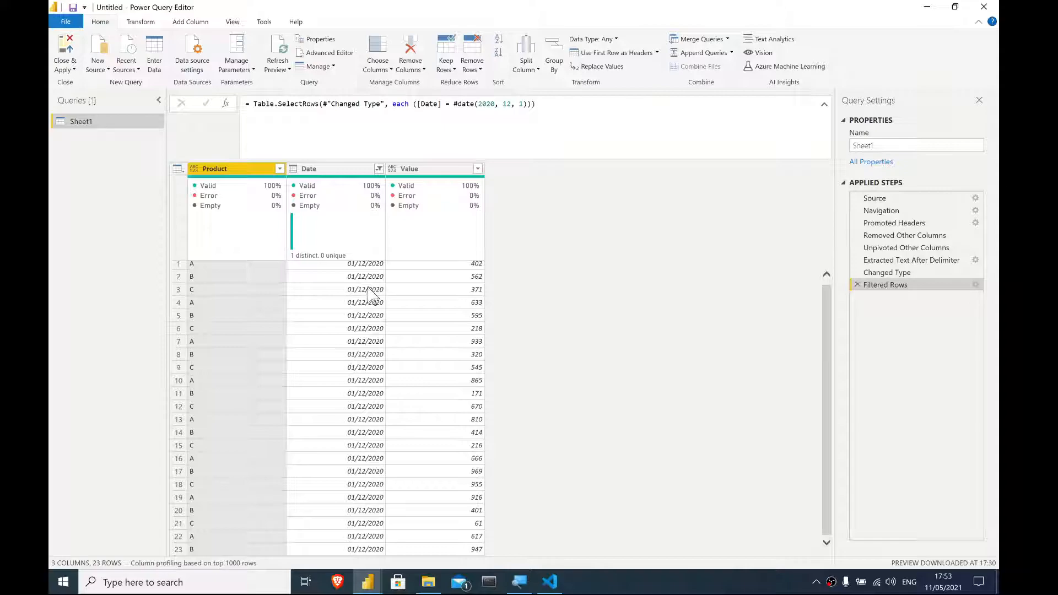
scroll(358, 302, "up", 1)
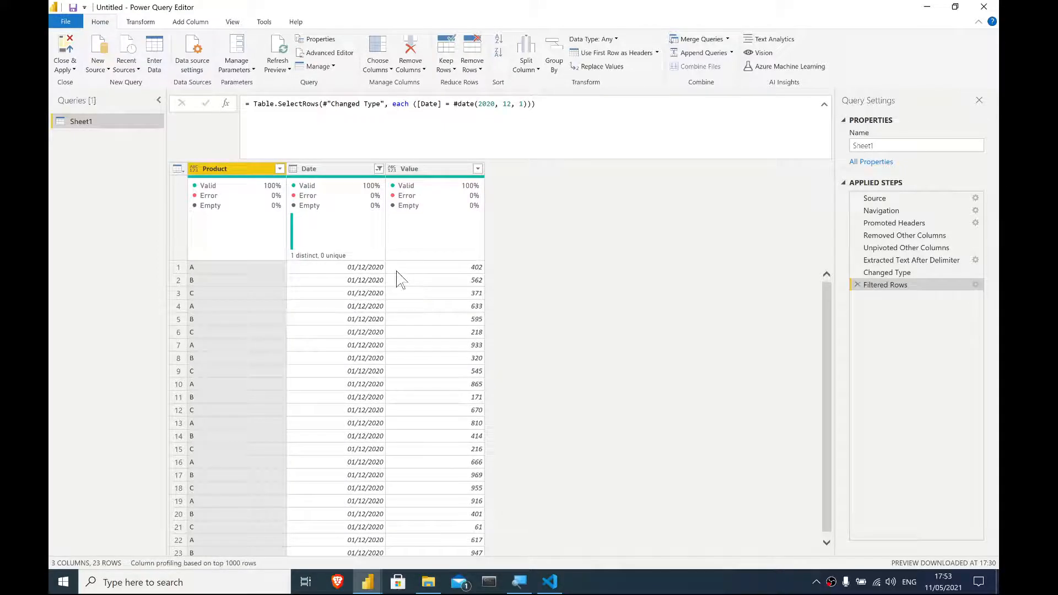
left_click(352, 269)
left_click(364, 322)
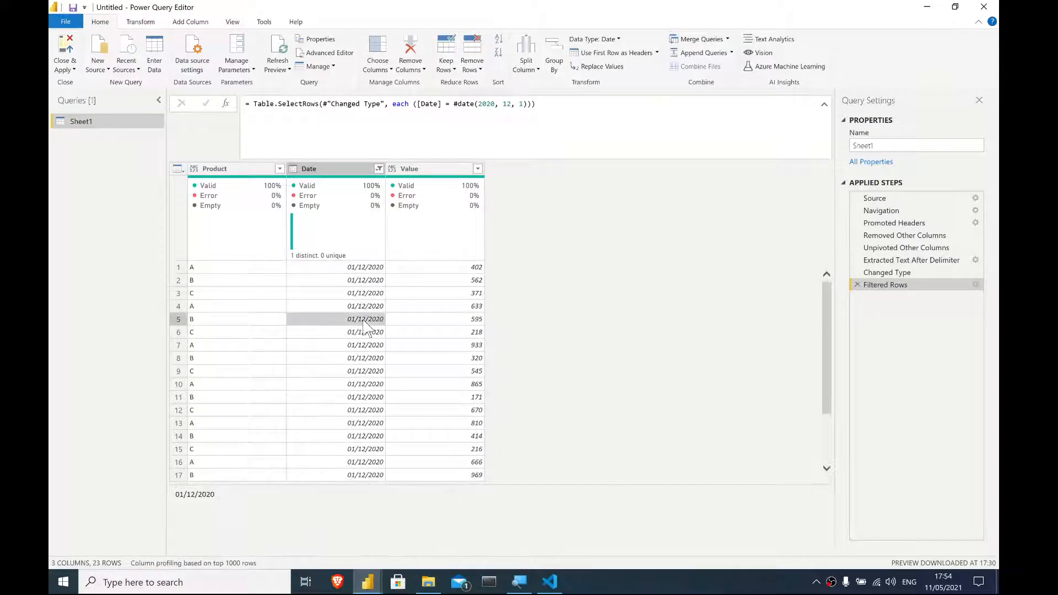
left_click(320, 54)
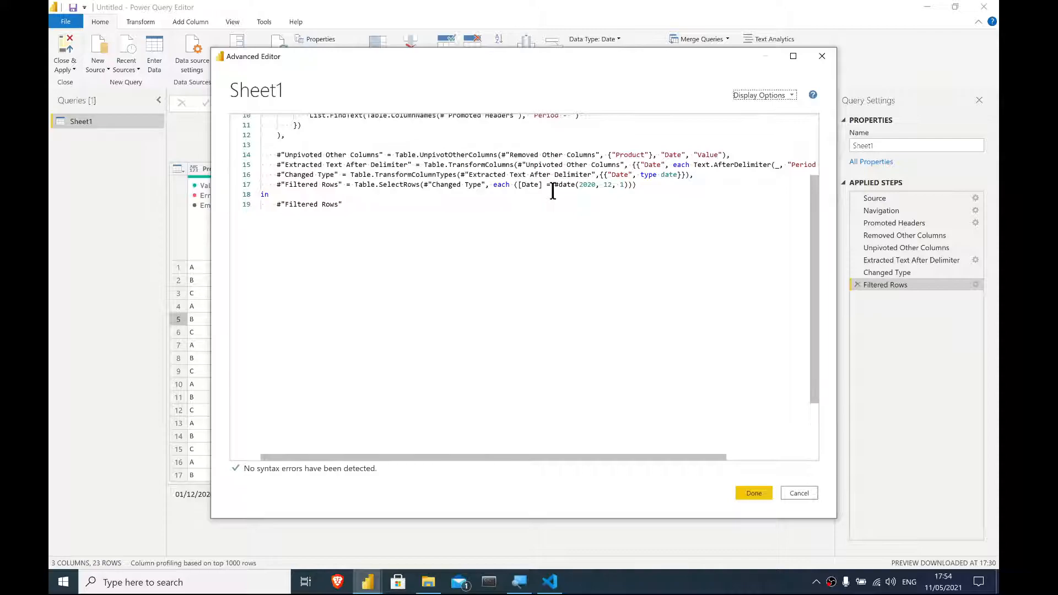
left_click_drag(600, 189, 551, 185)
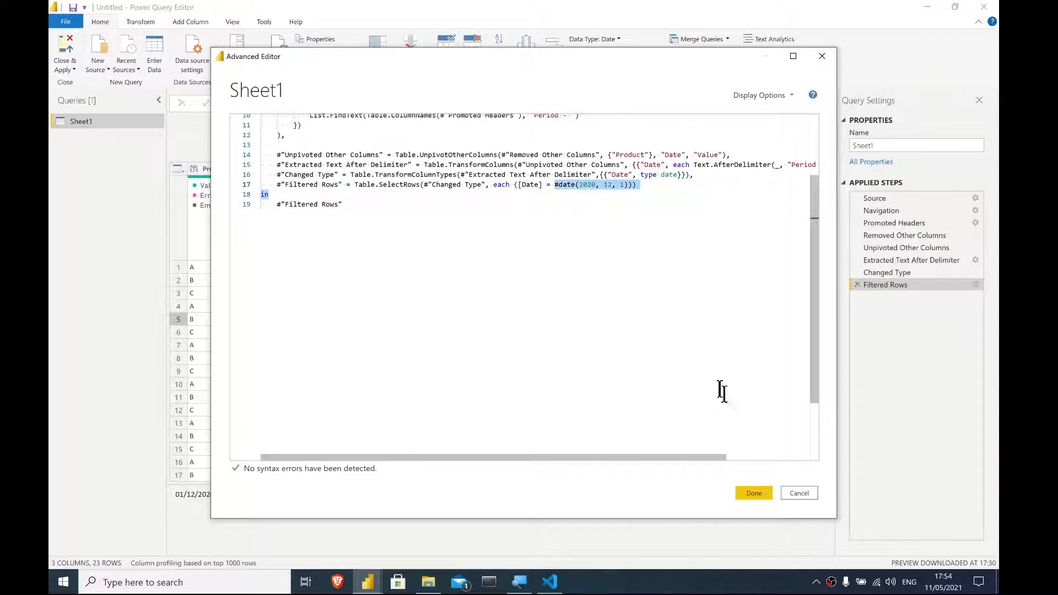
left_click(800, 493)
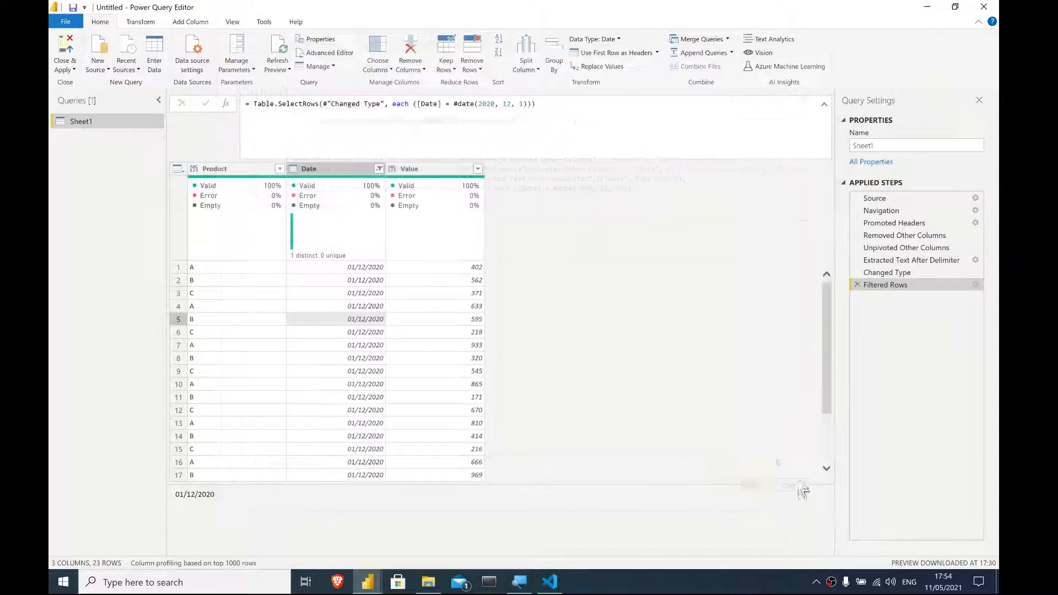
- Replace the #date(2020, 12, 1) filter value in the Filtered Rows formula with List.Max([Date])
left_click(453, 105)
left_click_drag(454, 108, 529, 104)
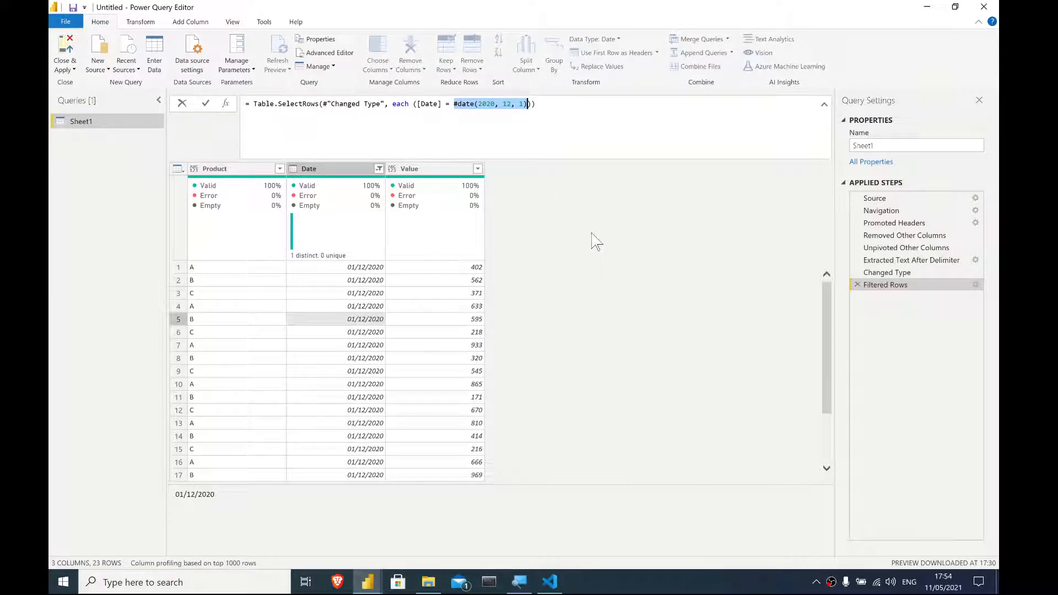
type("List.Ma")
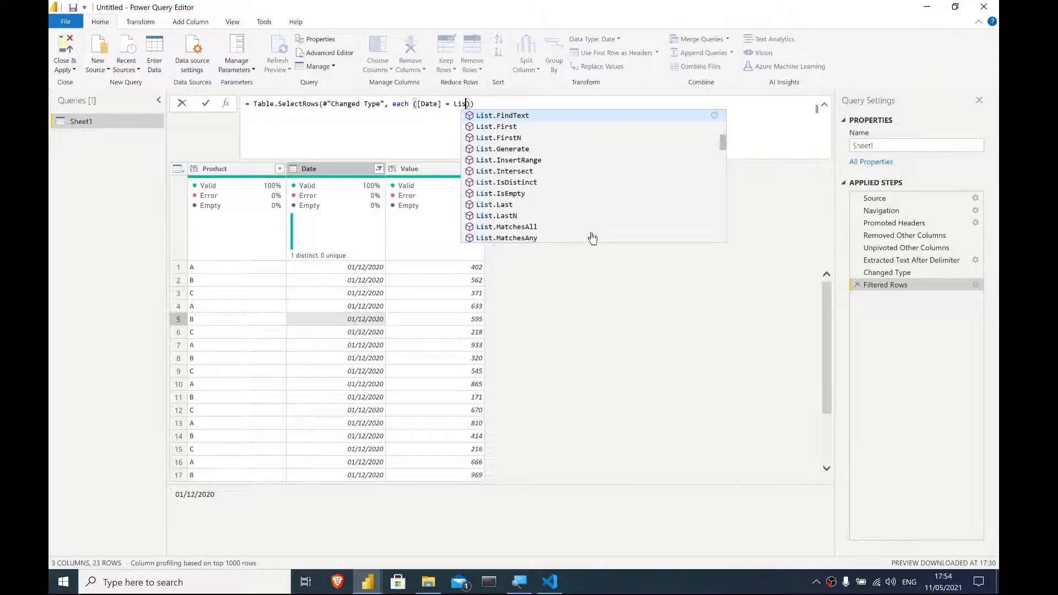
type("x")
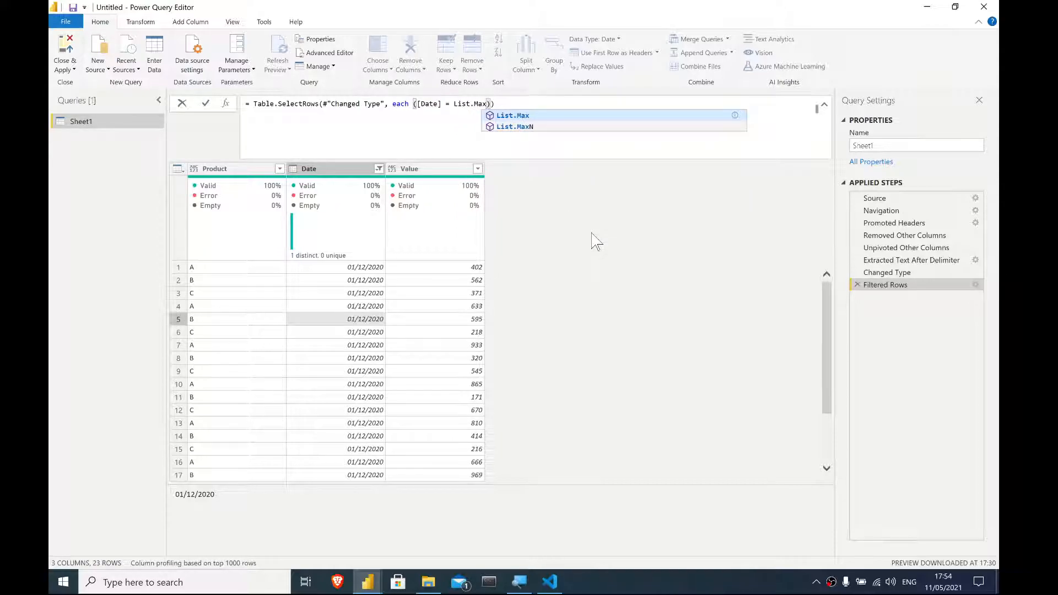
type("(")
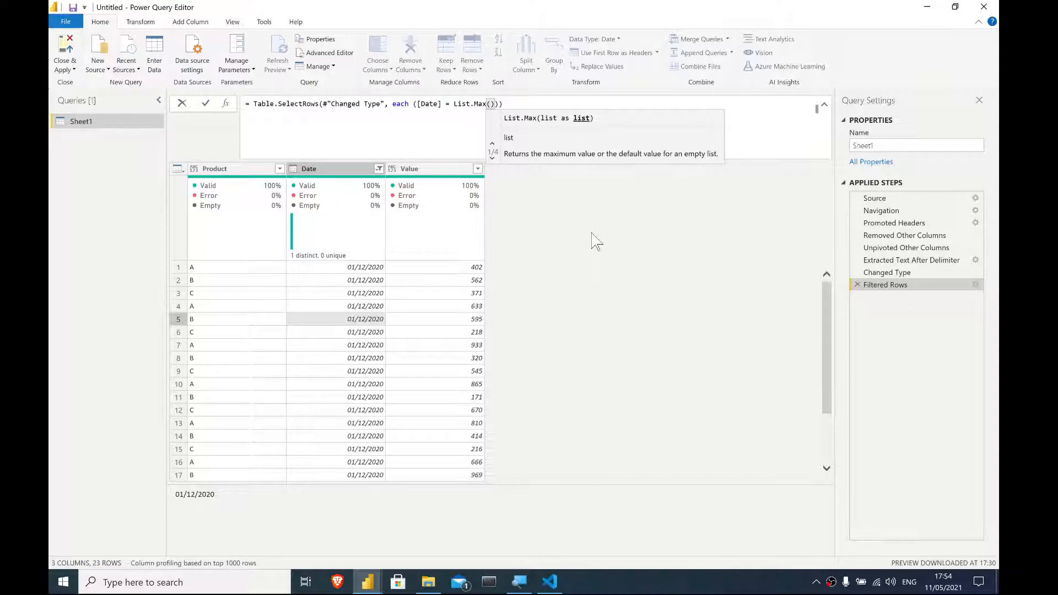
type("[Date")
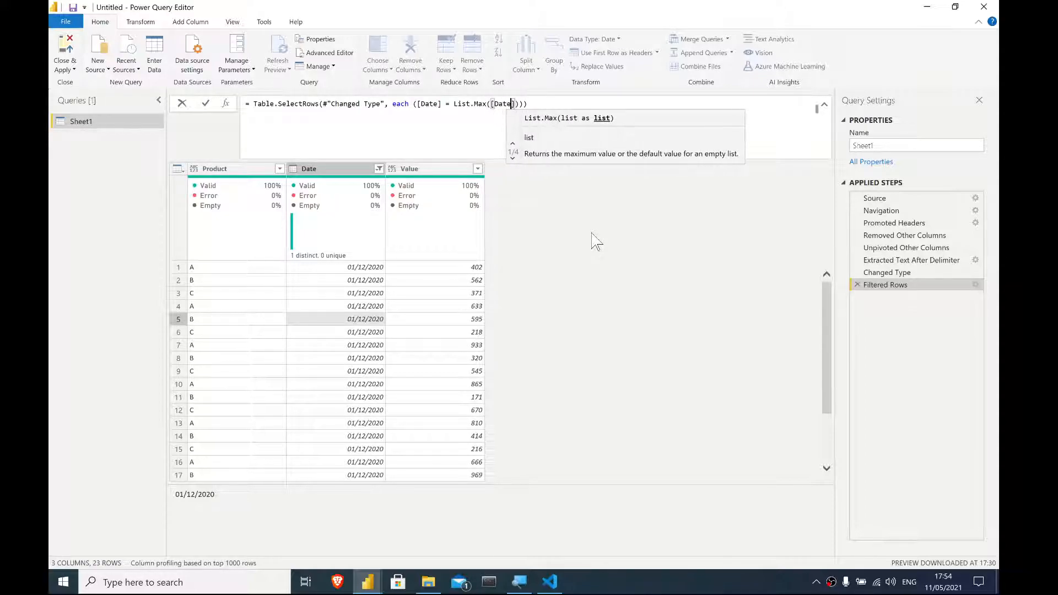
key("Return")
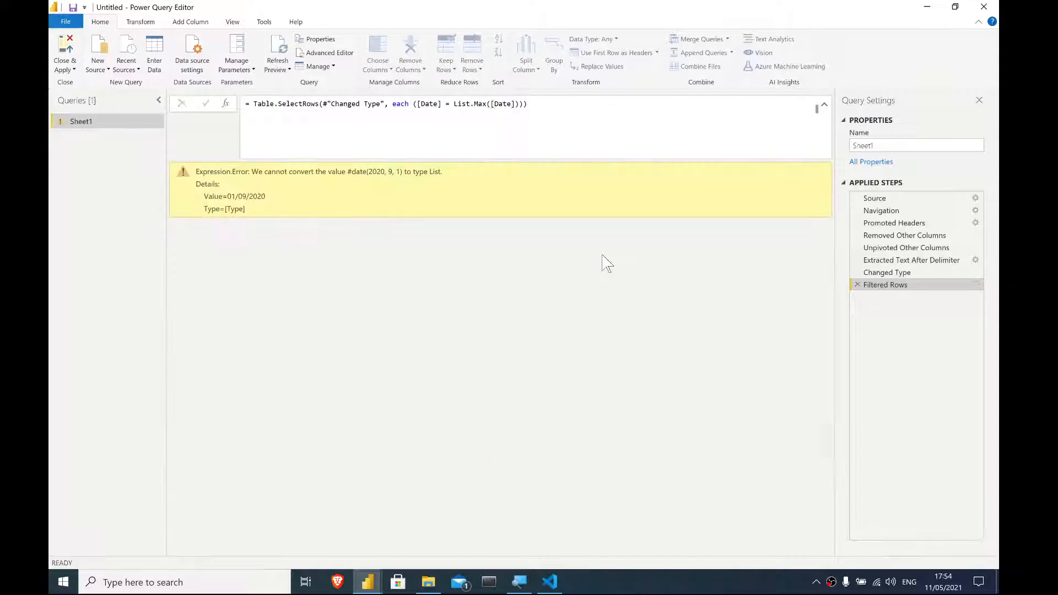
- Open the Advanced Editor and split the Filtered Rows formula onto separate lines for the source table, each, and the date condition
left_click(325, 53)
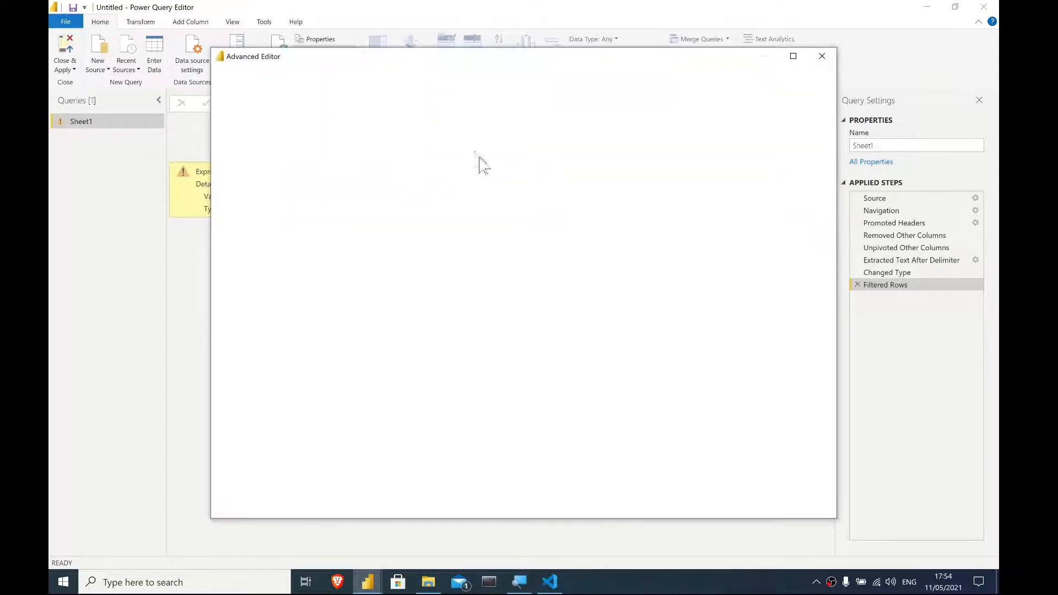
left_click(592, 278)
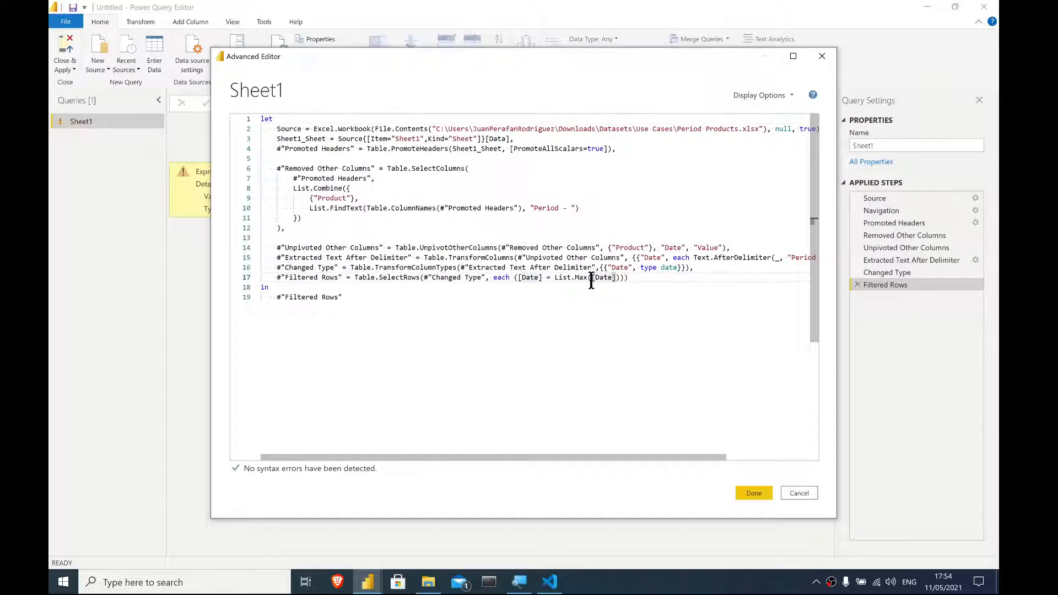
left_click(621, 278)
left_click(423, 278)
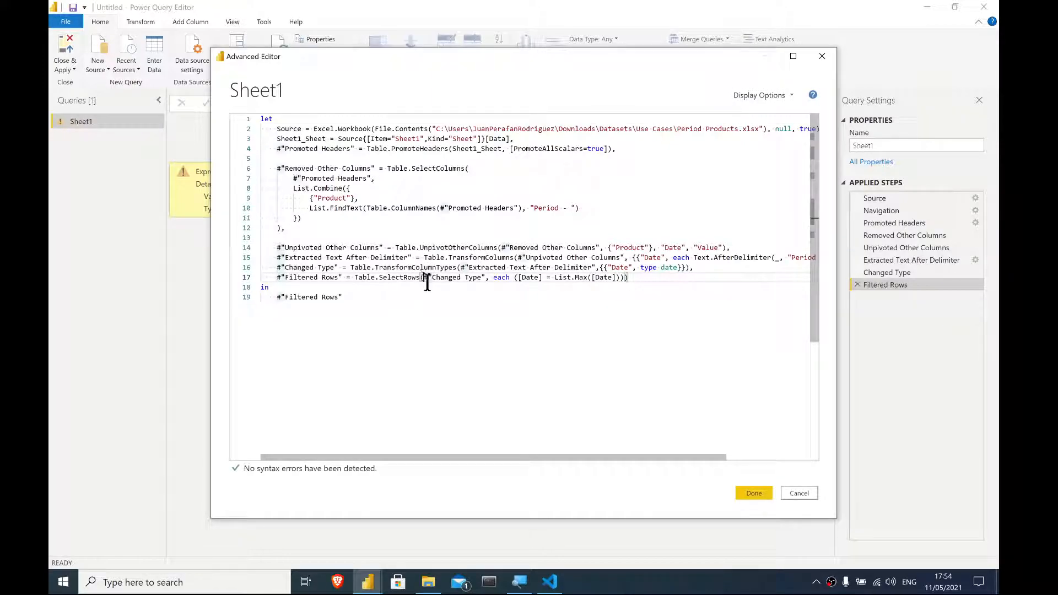
left_click(278, 278)
key("Return")
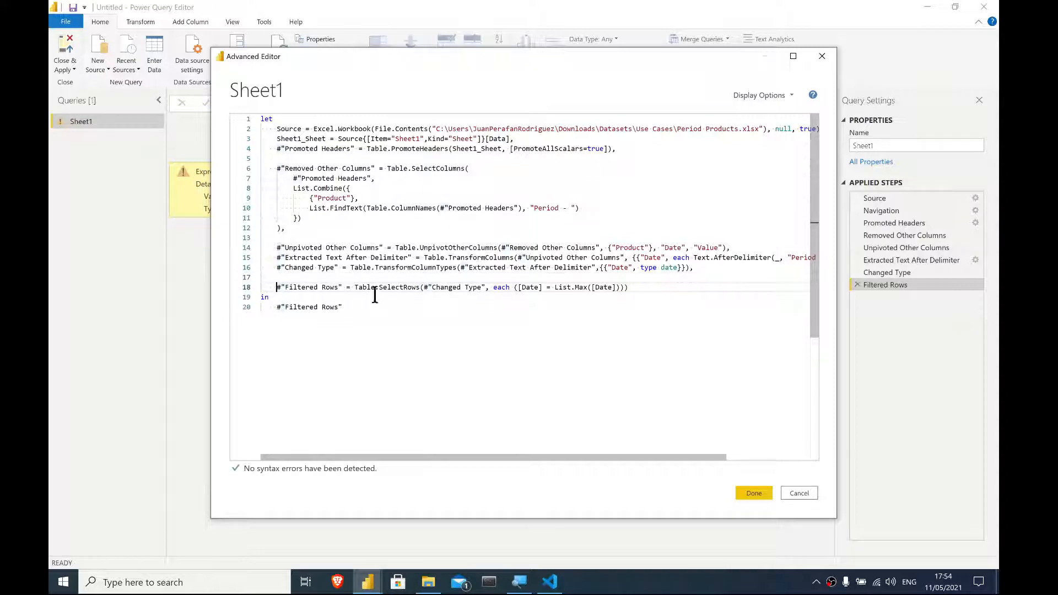
left_click(423, 287)
key("Return")
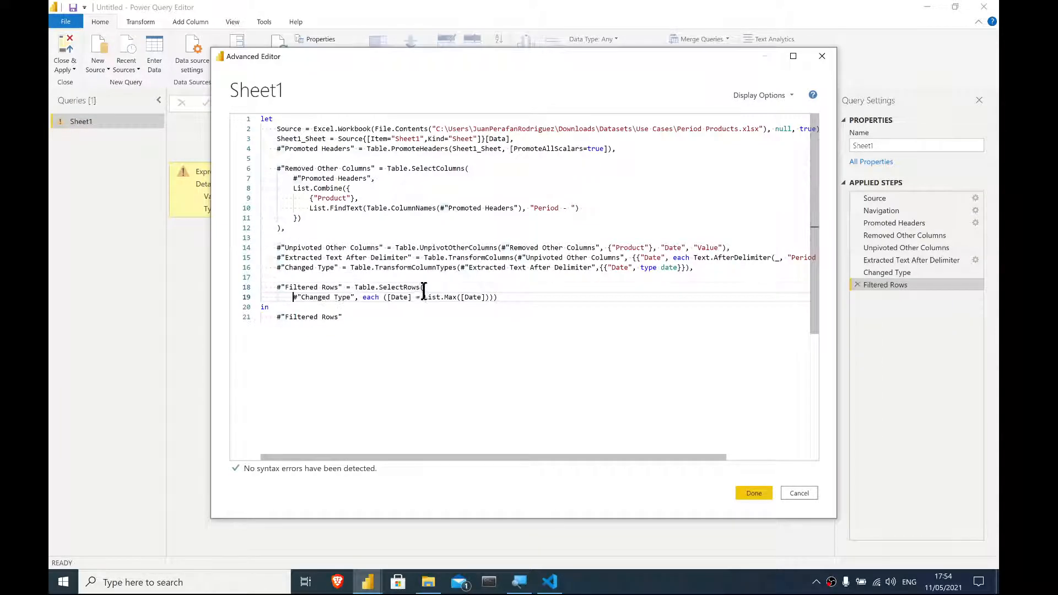
left_click(363, 298)
key("Return")
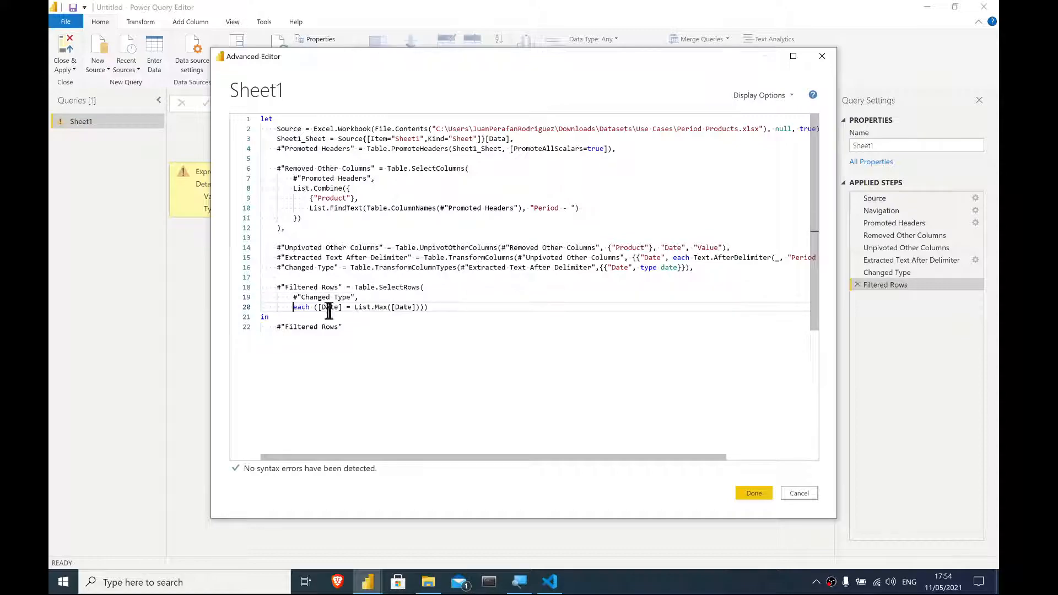
left_click(318, 309)
key("Return")
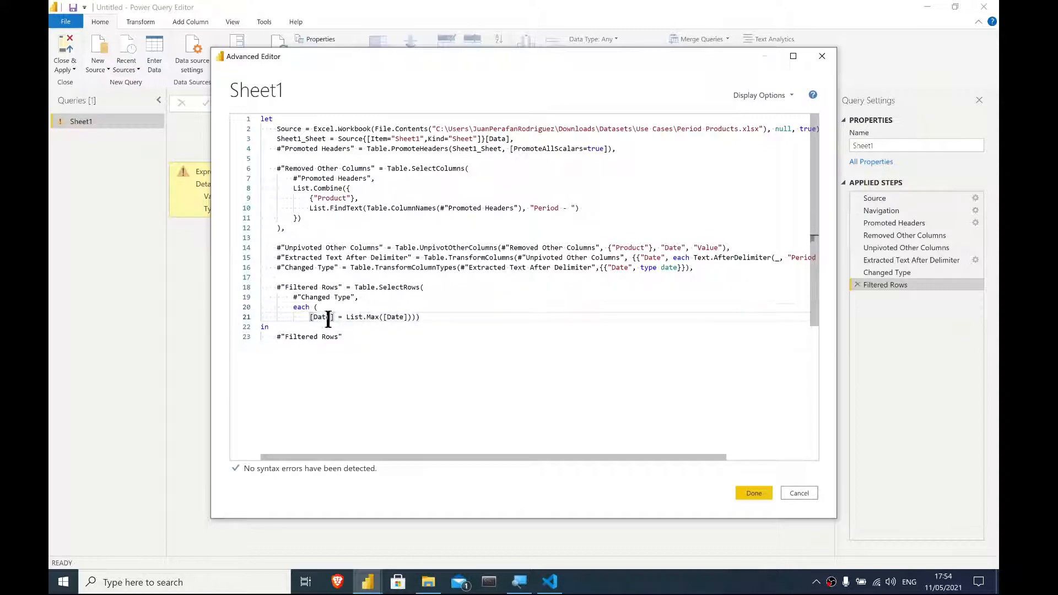
left_click(417, 317)
key("Return")
left_click(413, 317)
key("Return")
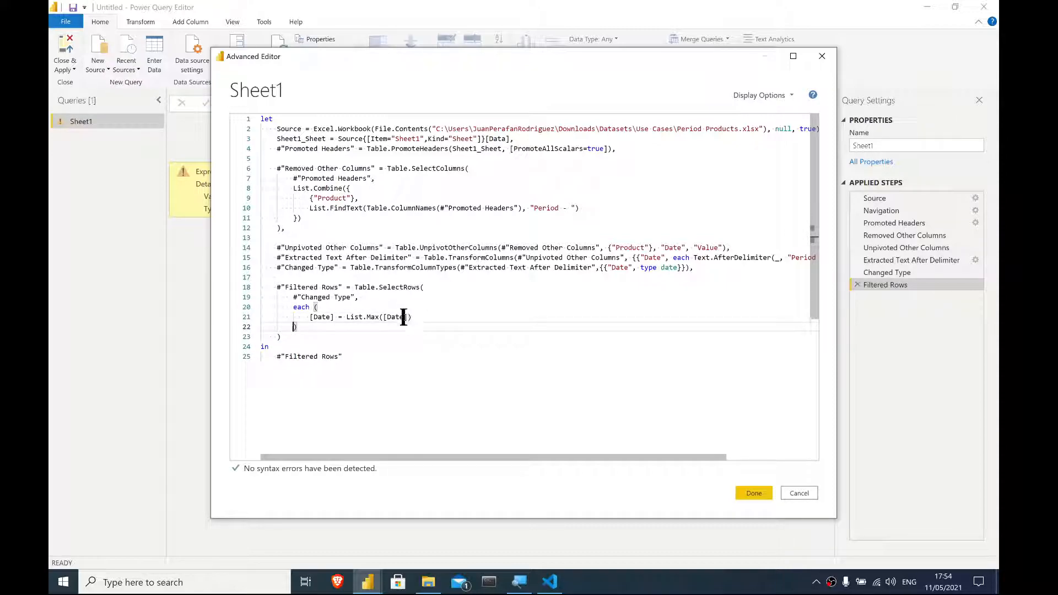
left_click(409, 317)
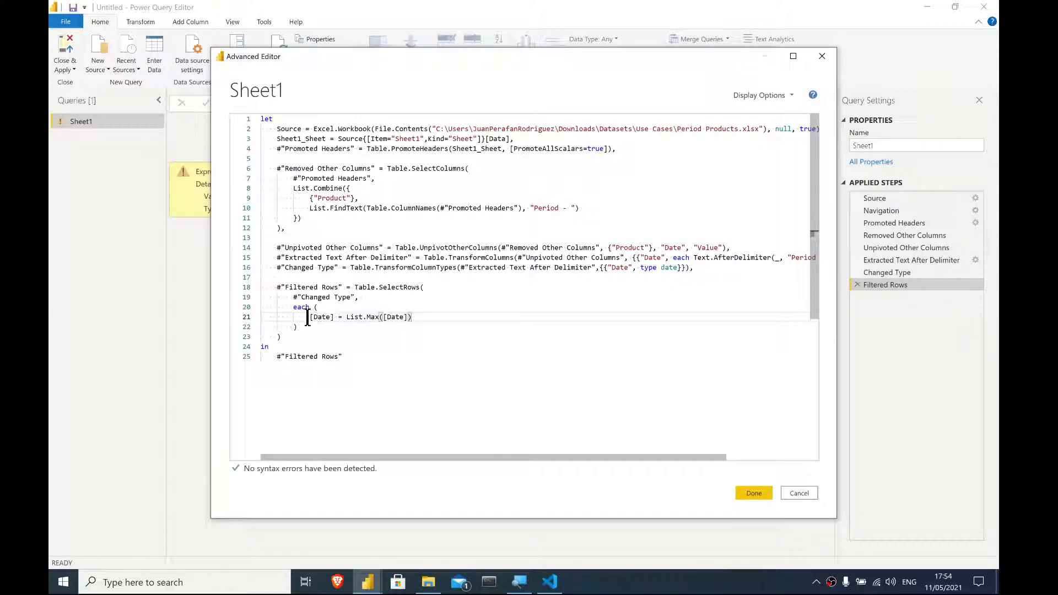
- Change the List.Max argument to #"Changed Type"[Date] in the Filtered Rows condition and apply the edited query
left_click_drag(310, 319, 404, 318)
double_click(398, 318)
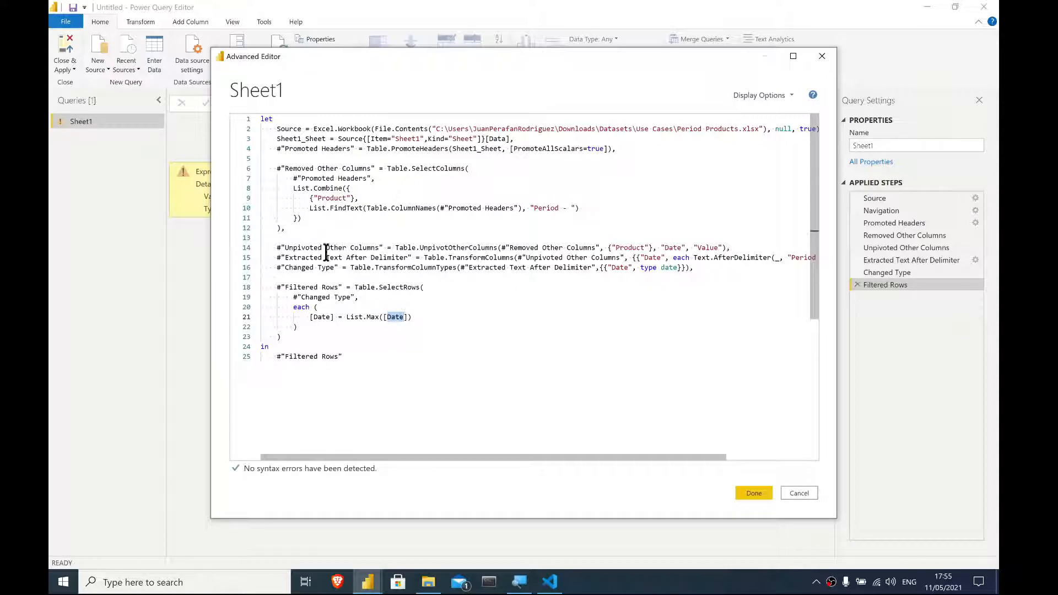
left_click_drag(338, 268, 277, 271)
key("ctrl+c")
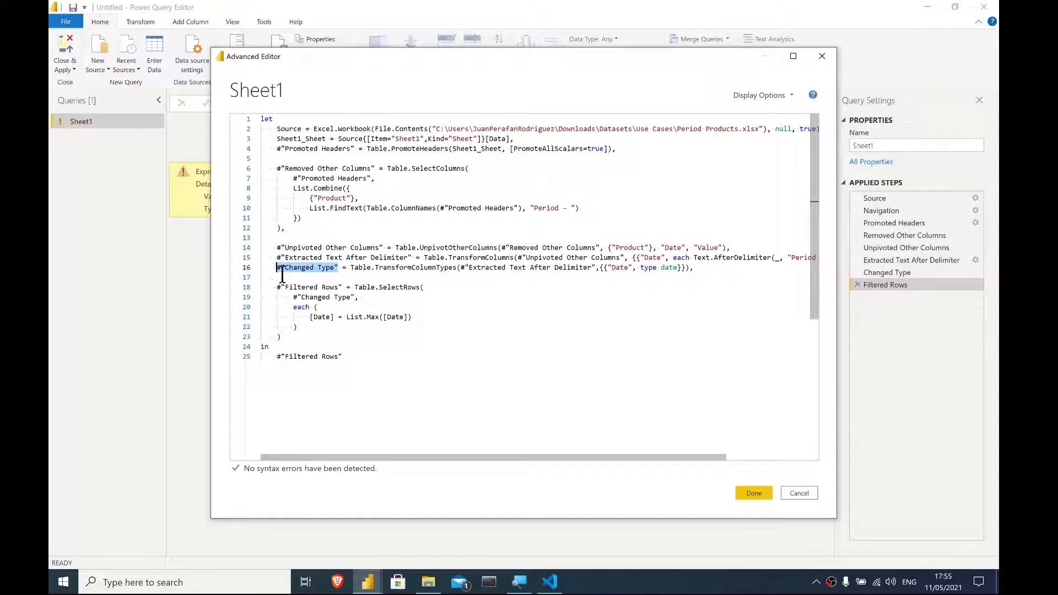
left_click(384, 316)
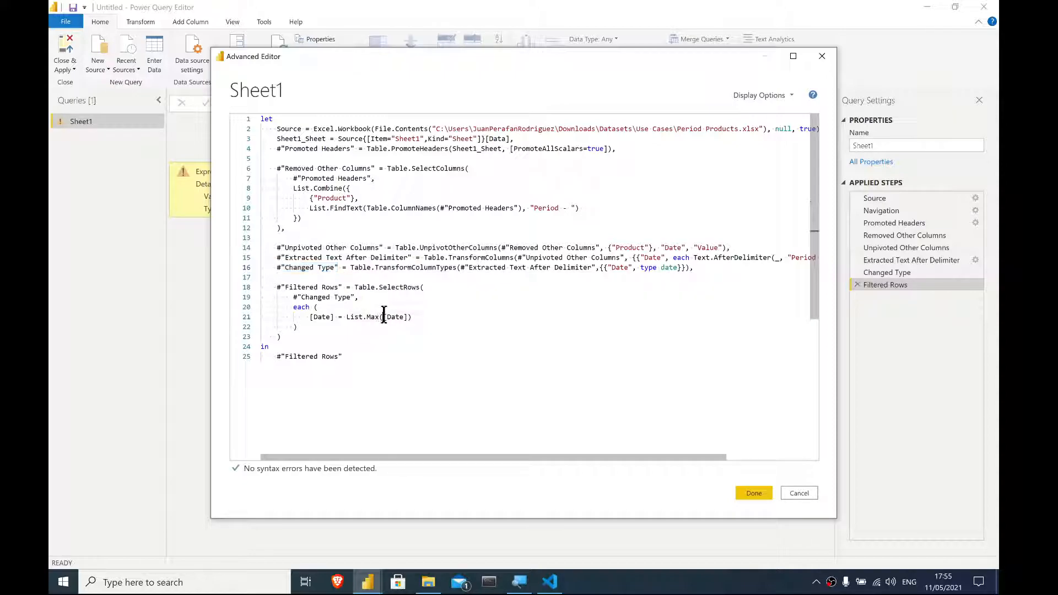
key("ctrl+v")
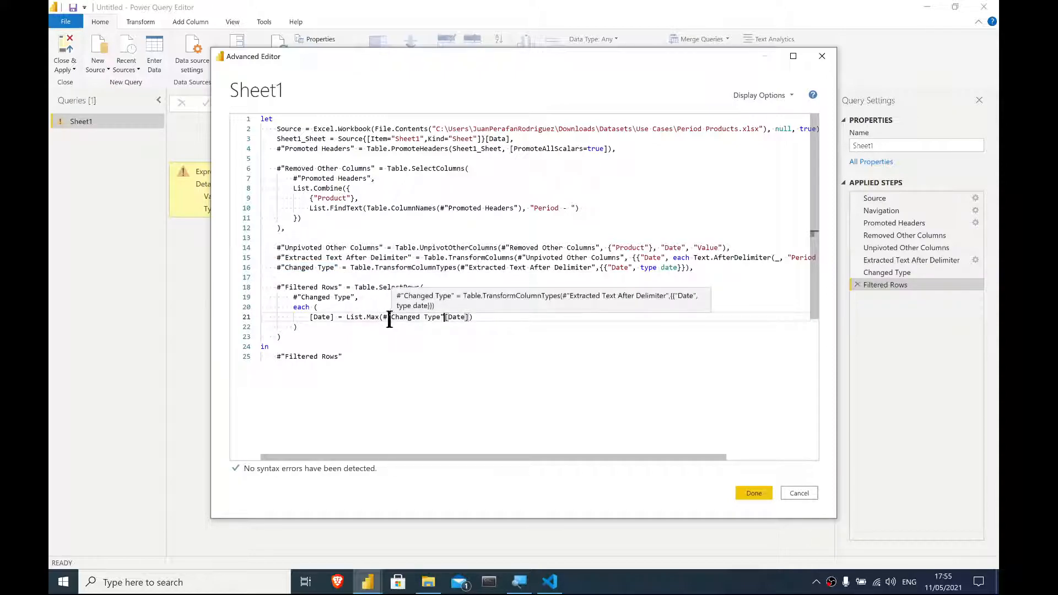
left_click_drag(384, 317, 444, 319)
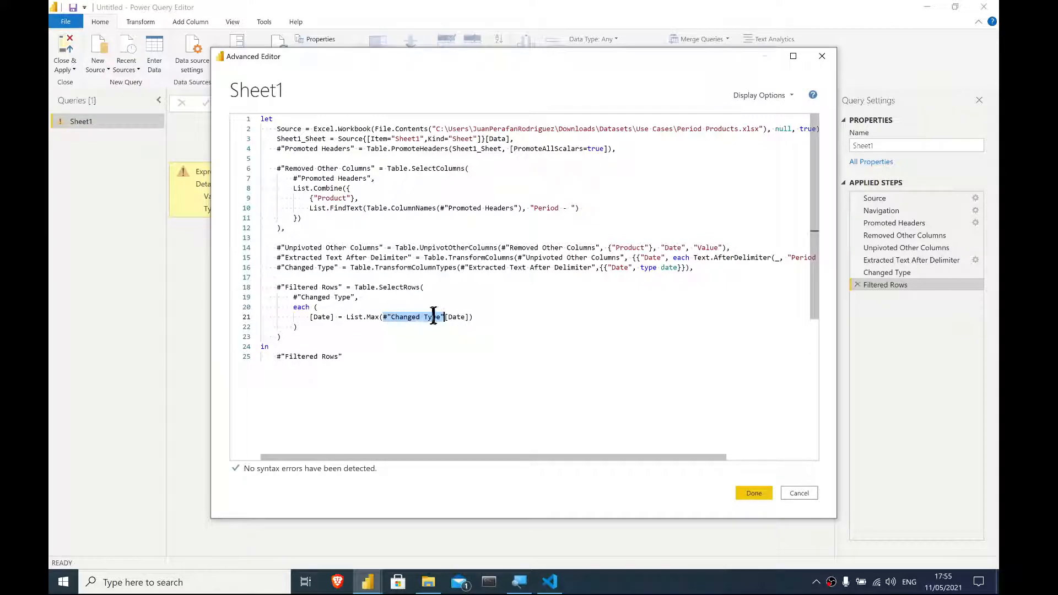
left_click(484, 310)
left_click_drag(468, 317, 439, 317)
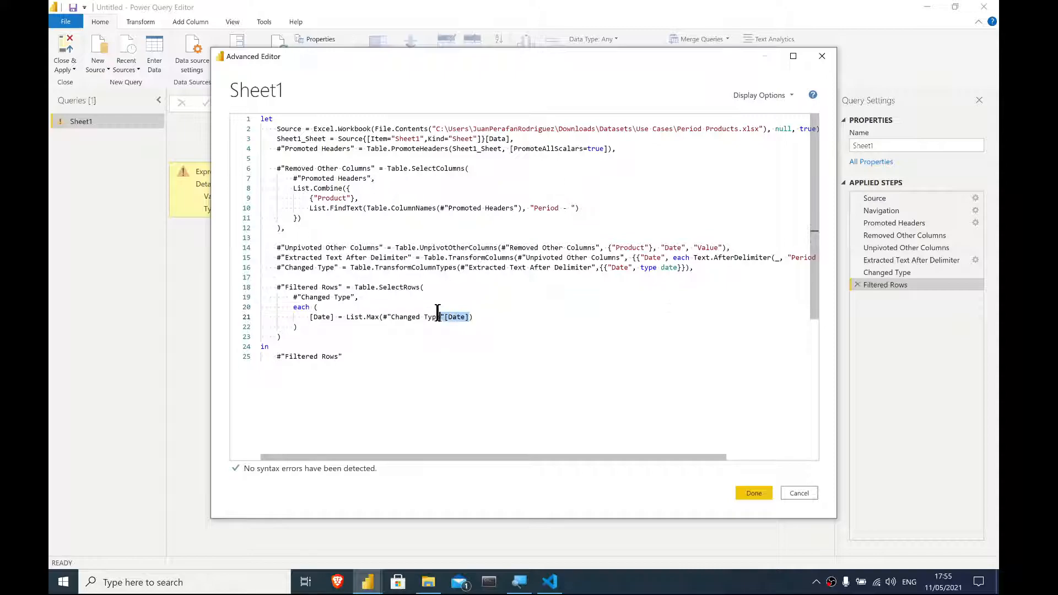
left_click(530, 428)
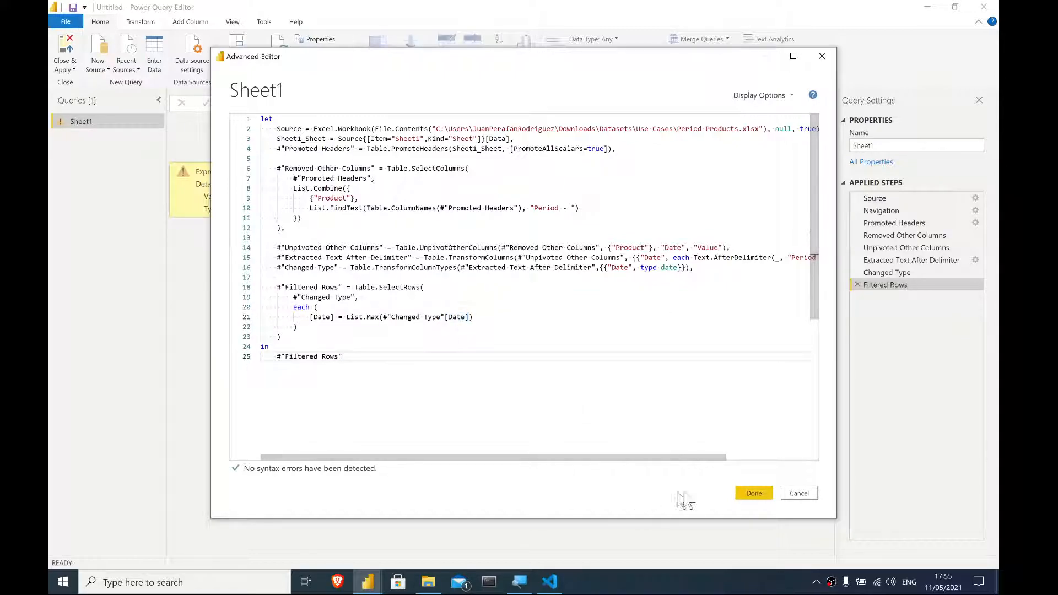
left_click(754, 493)
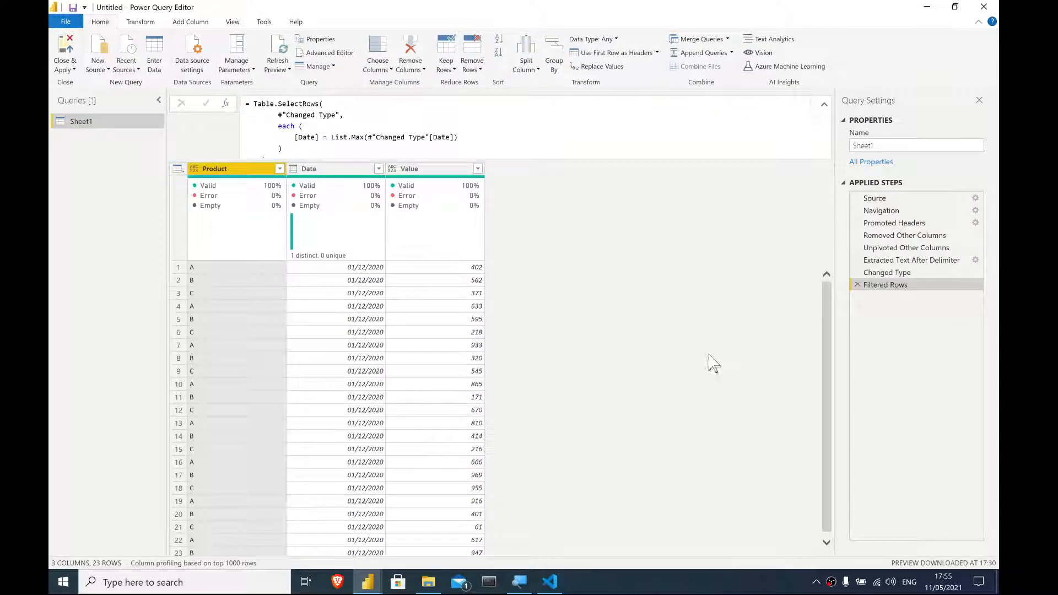
- Switch to Excel by opening the Period Products workbook from the Use Cases folder
scroll(578, 321, "down", 1)
scroll(578, 321, "up", 1)
left_click(429, 582)
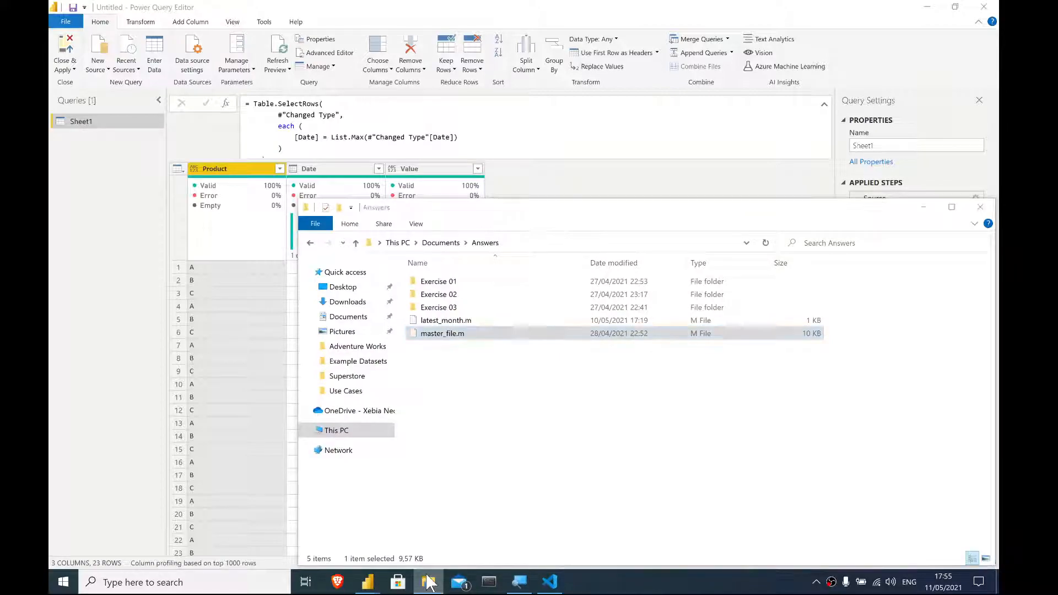
left_click(429, 582)
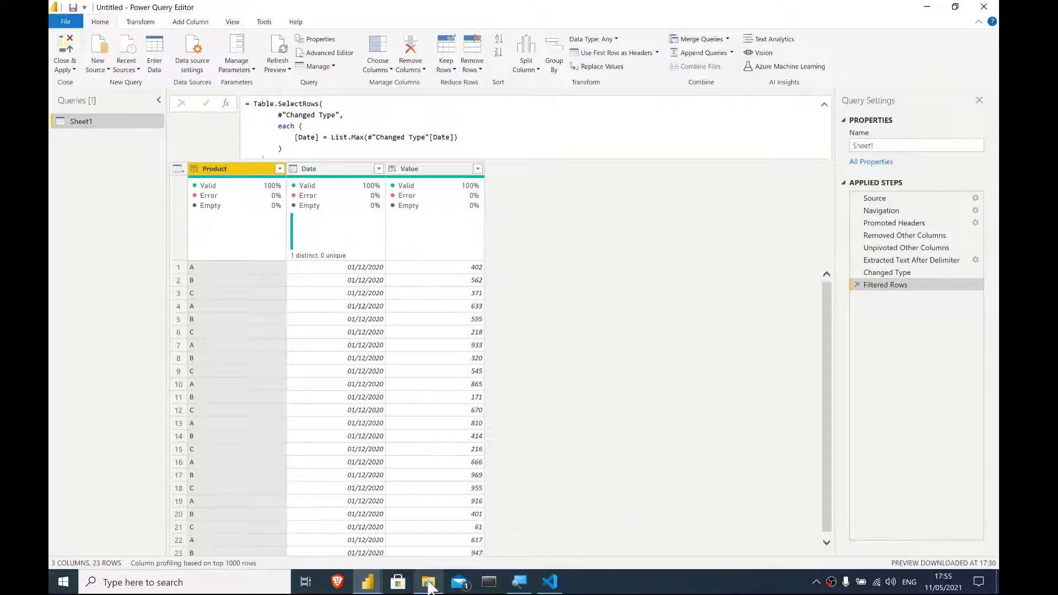
left_click(429, 584)
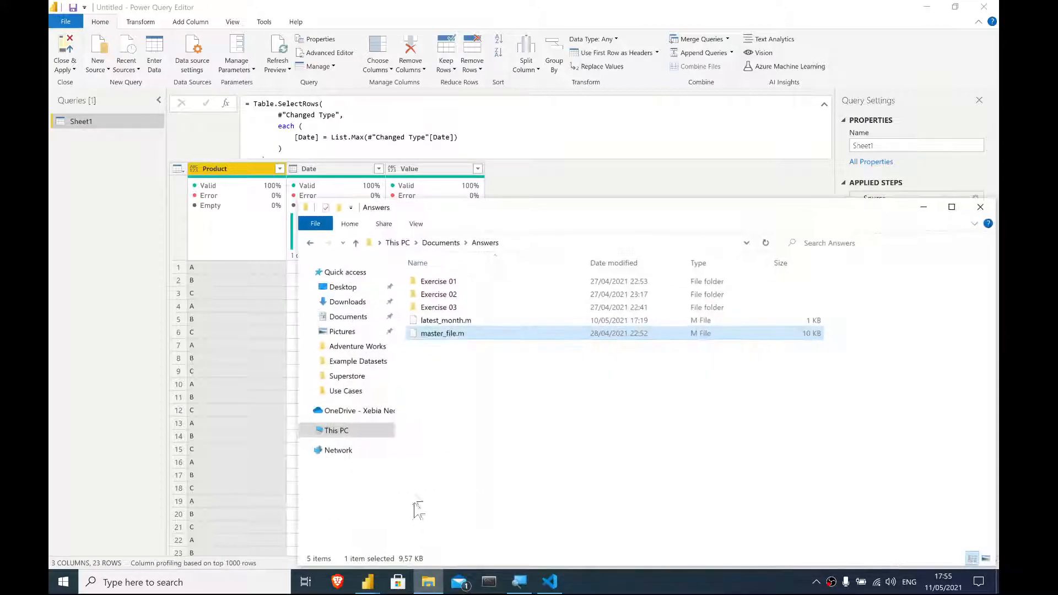
left_click(346, 392)
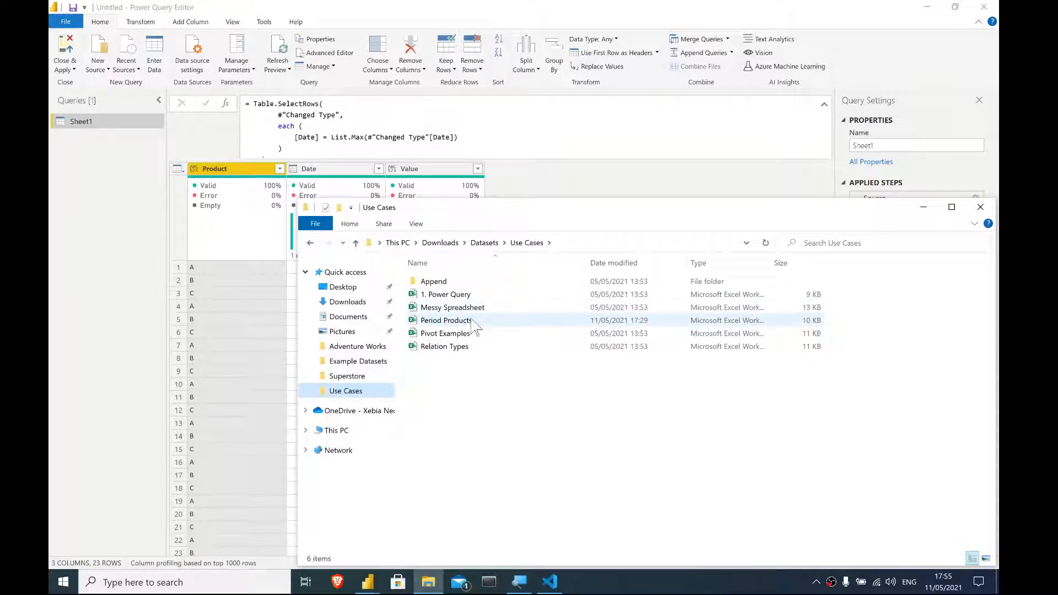
double_click(470, 324)
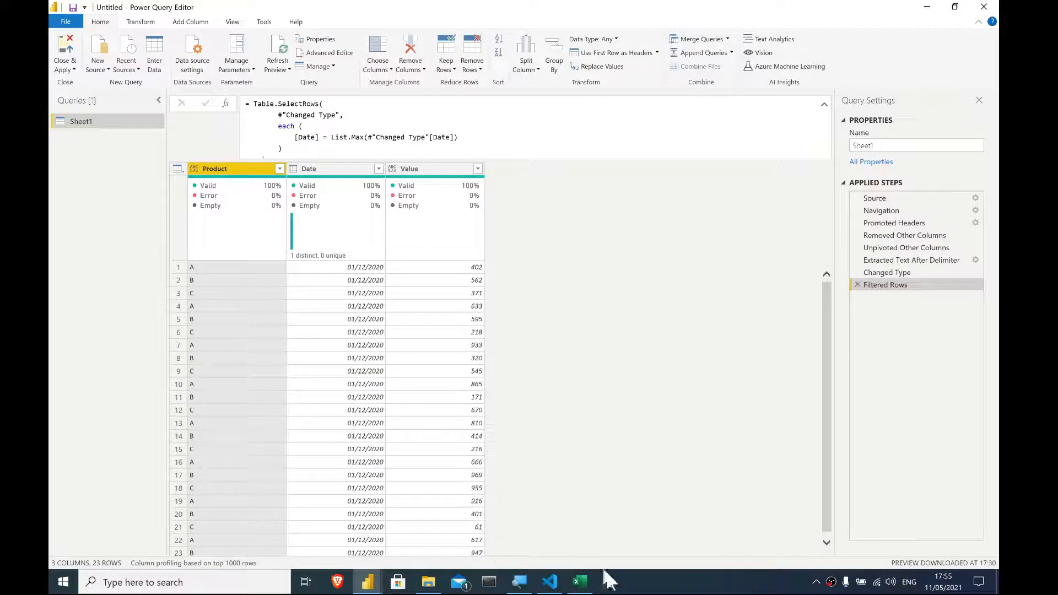
left_click(580, 584)
left_click(332, 177)
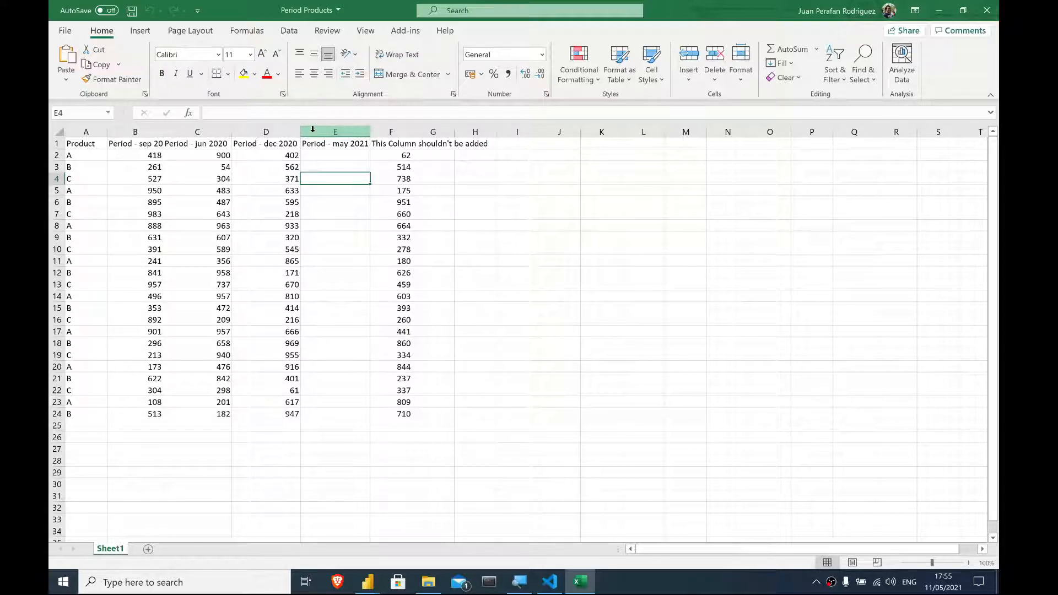
- Widen the "This Column shouldn't be added" column and add an "Another Column" header in G1
double_click(417, 132)
left_click(519, 144)
type("Another Column")
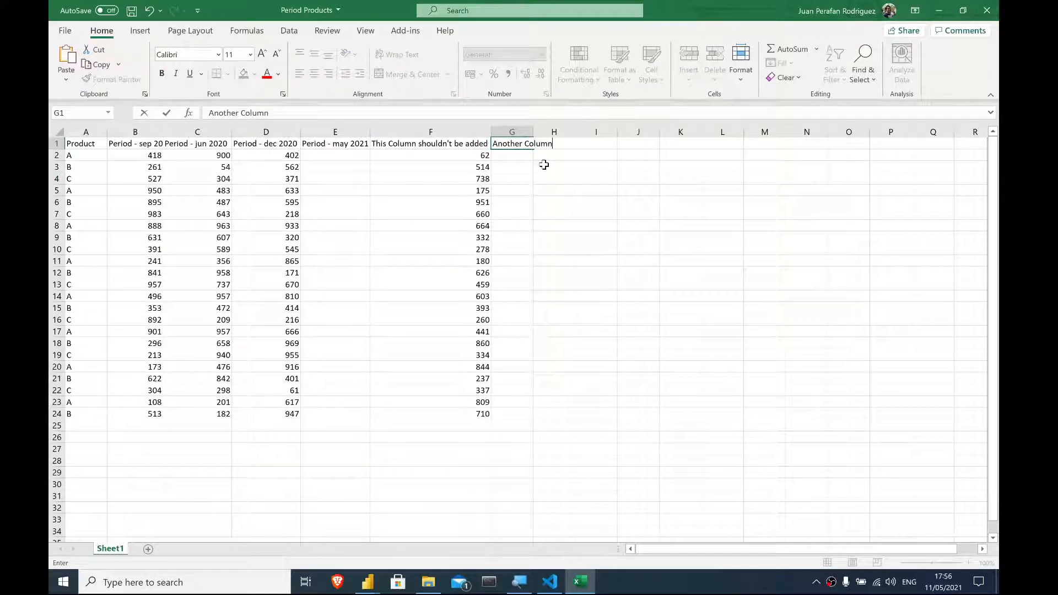
key("Return")
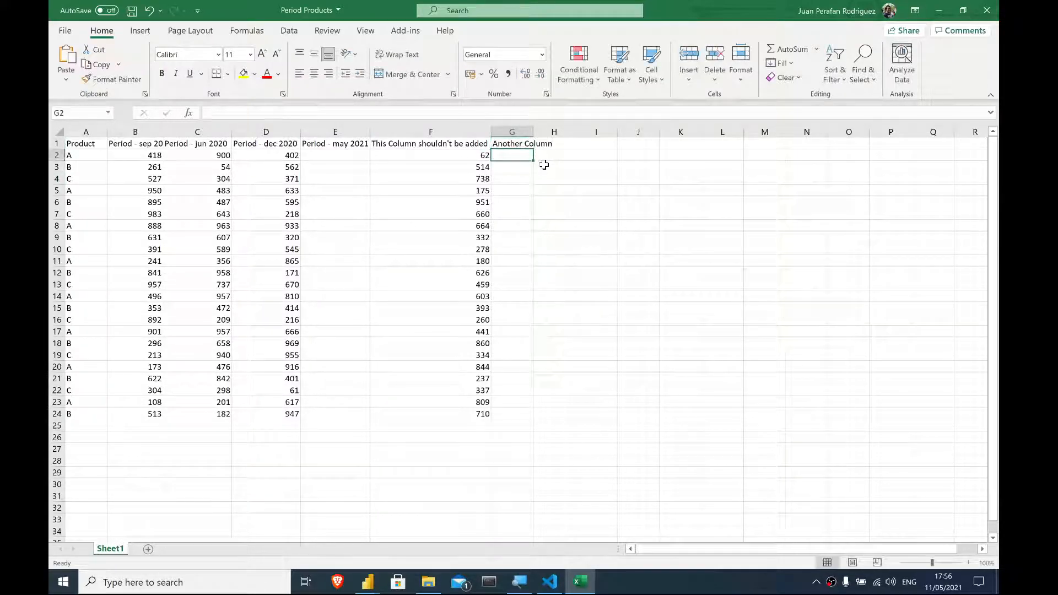
- Fill Another Column with sample text asd and sad down to row 24
type("asd")
key("Return")
type("asd")
key("Return")
type("sad")
key("Return")
type("asd")
left_click_drag(506, 158, 537, 191)
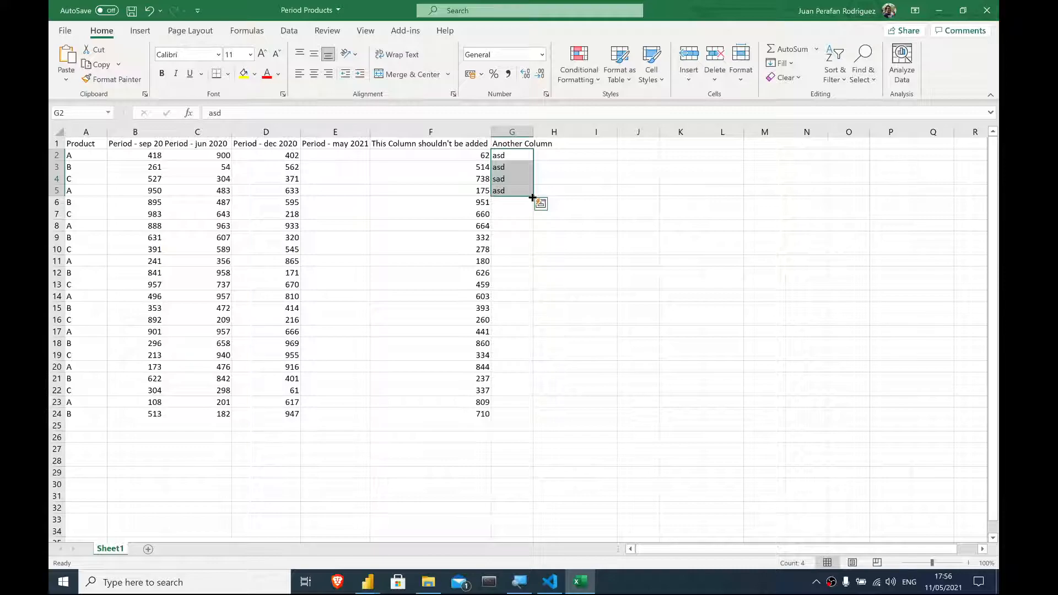
double_click(533, 197)
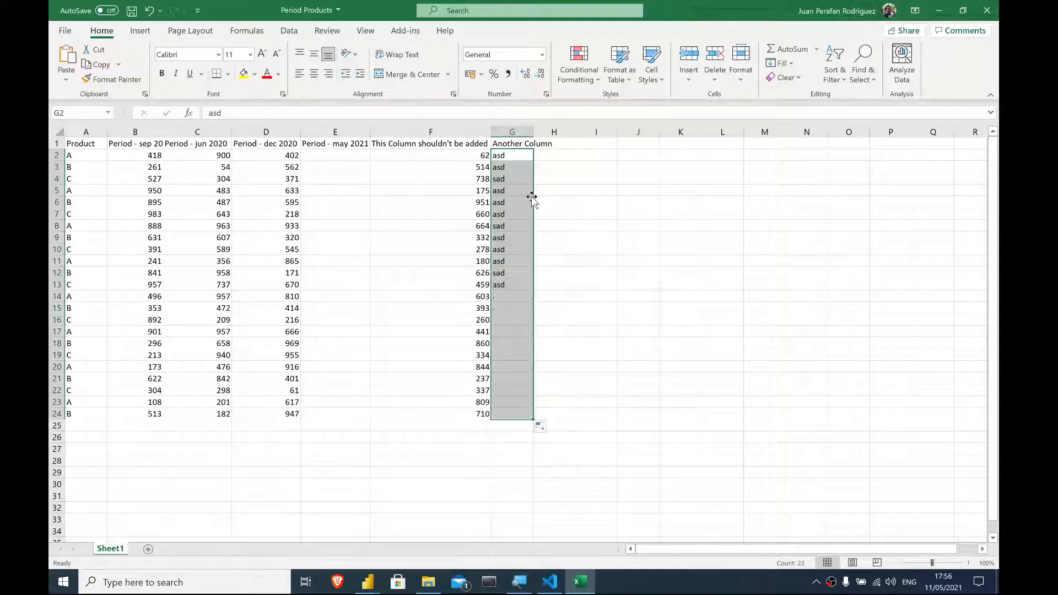
left_click(483, 259)
- Insert a new column before Period - may 2021 and copy that header into the new column
left_click(318, 132)
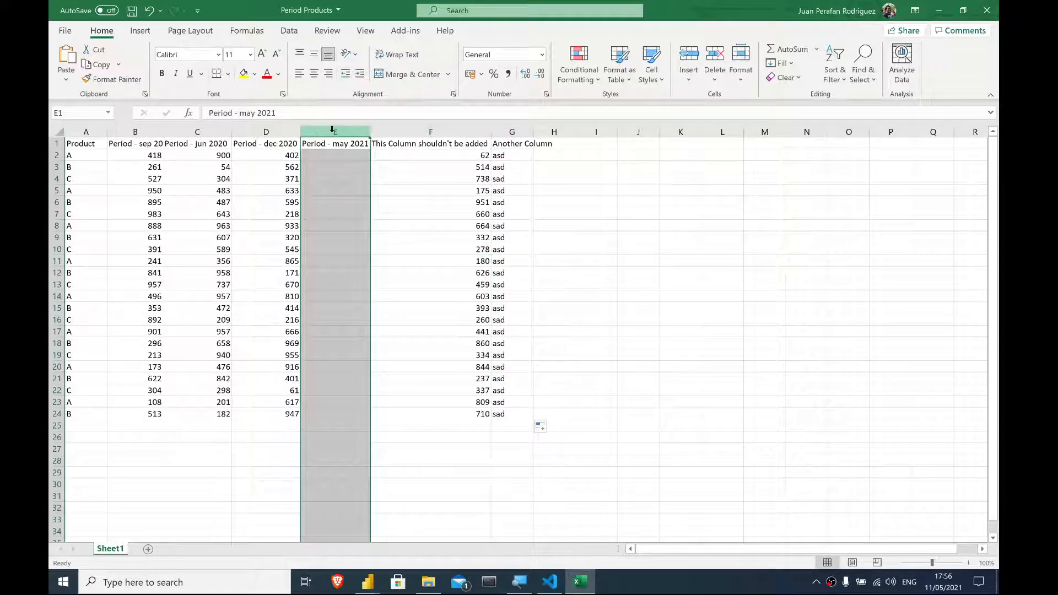
right_click(331, 130)
left_click(374, 235)
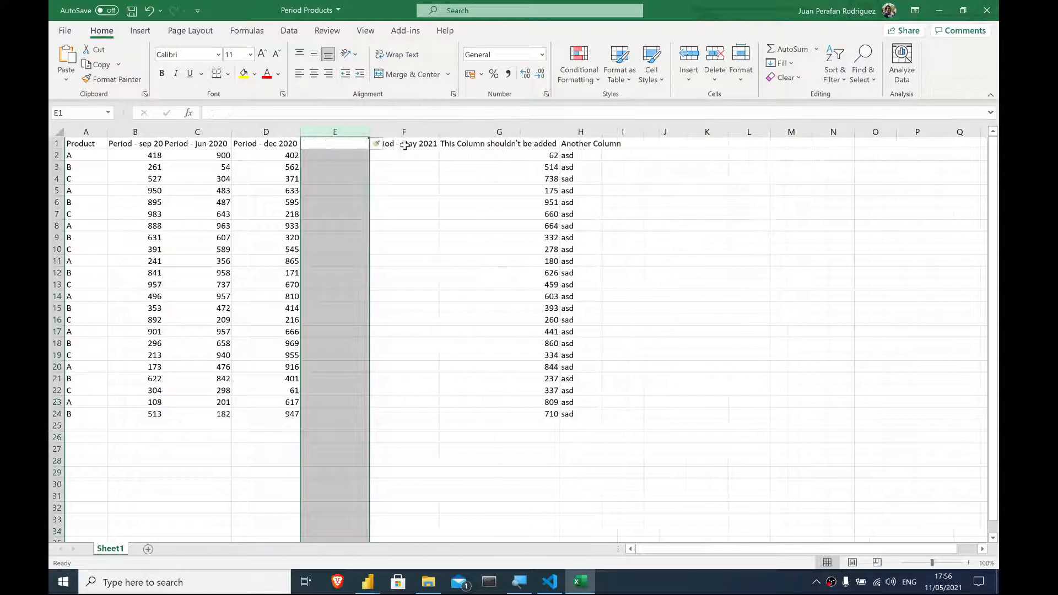
left_click(405, 145)
key("ctrl+c")
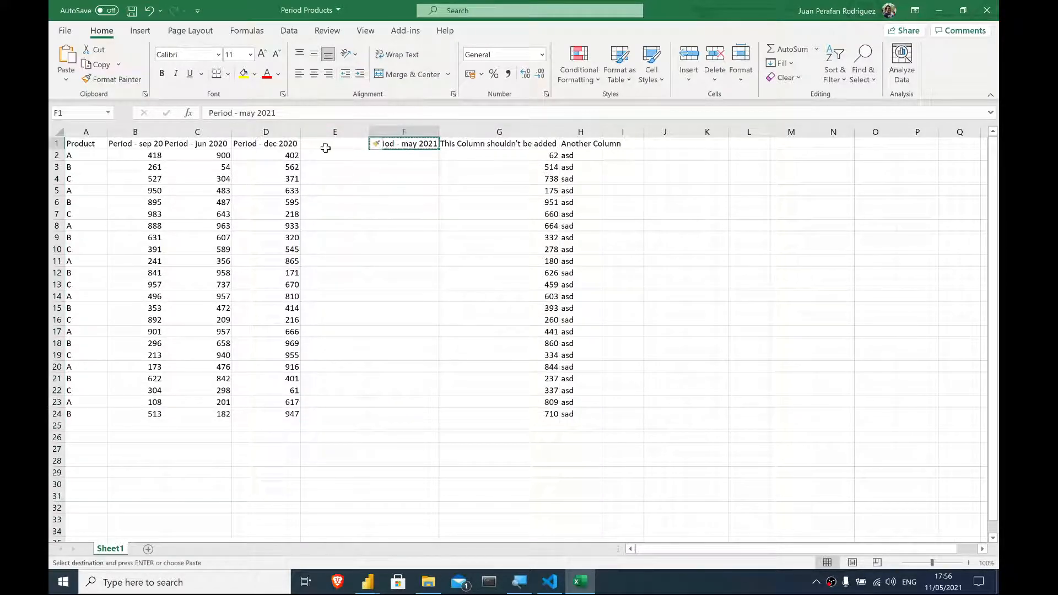
left_click(324, 145)
key("ctrl+v")
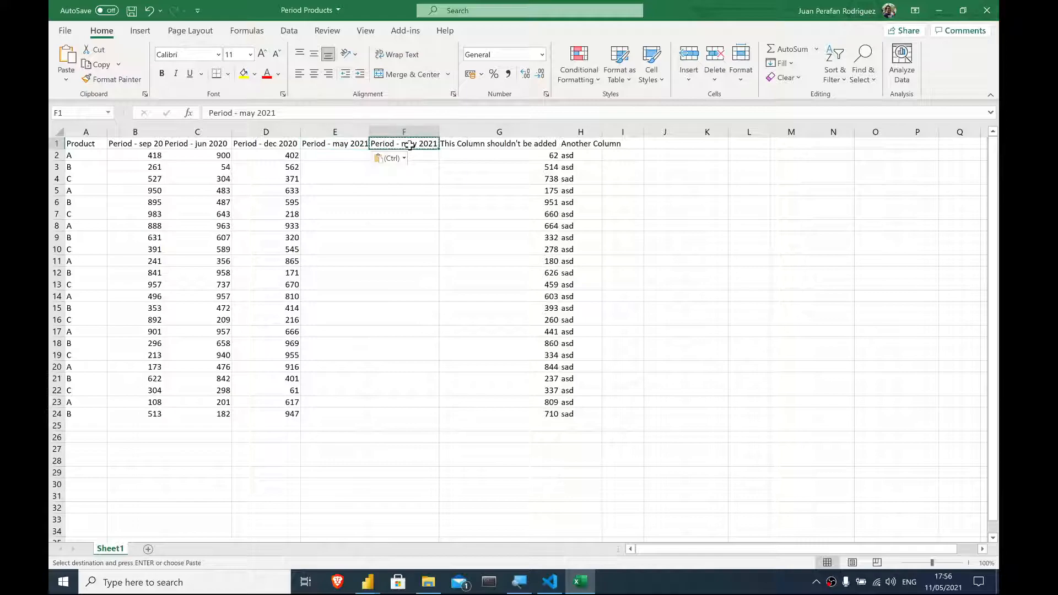
- Rename the new column's header to Period - jan 2021
left_click(336, 157)
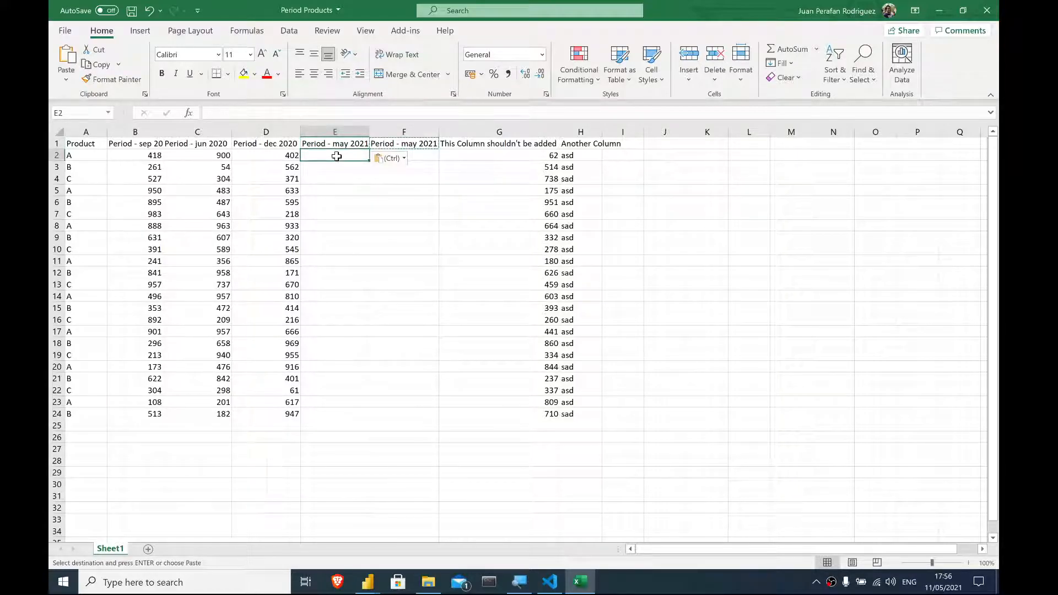
left_click(343, 145)
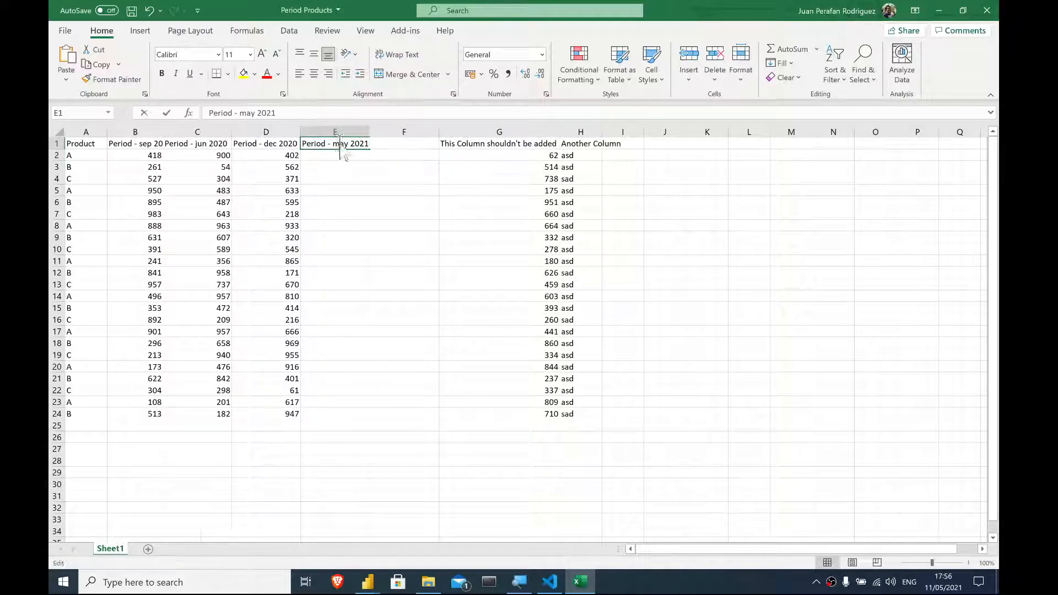
double_click(340, 145)
type("jan")
key("Return")
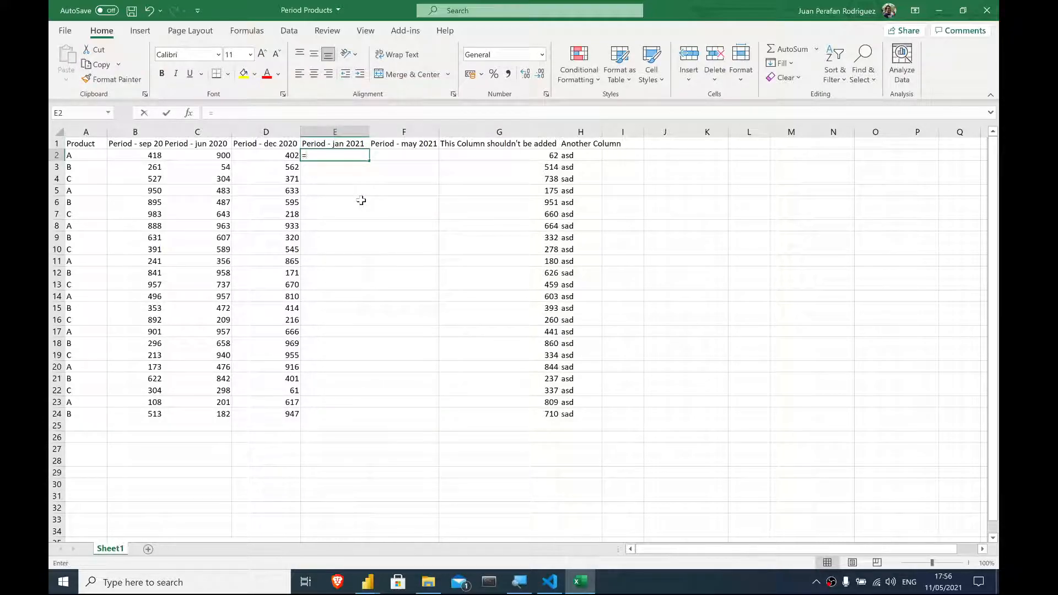
- Enter the formula =RANDBETWEEN(1; 1000) in the first data cell of the Period - jan 2021 column
type("=RANDBE")
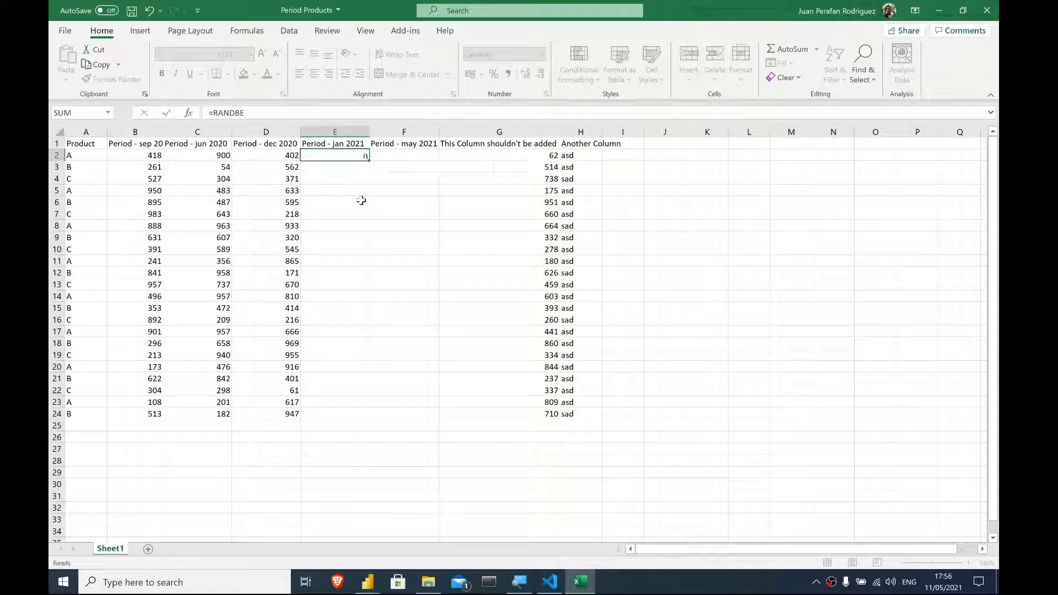
key("Return")
double_click(331, 155)
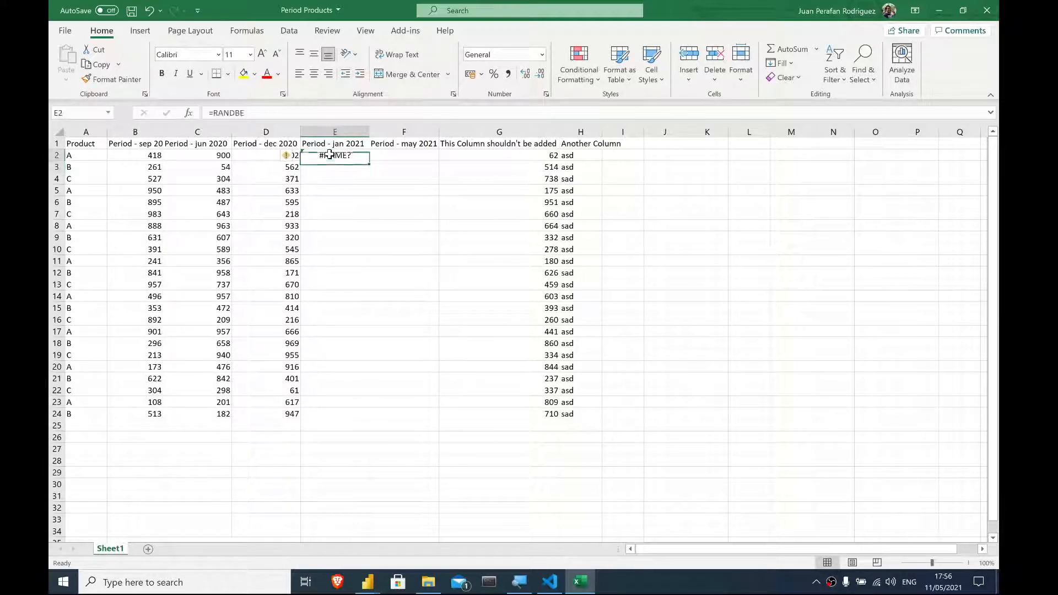
double_click(331, 155)
left_click(349, 154)
type("TW")
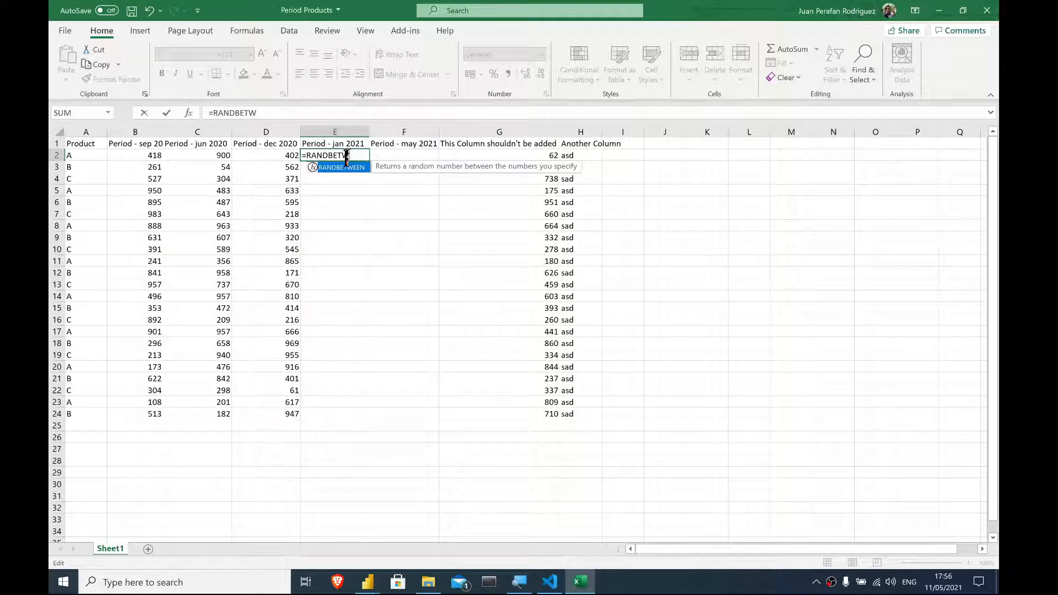
double_click(338, 168)
type("1; 1000")
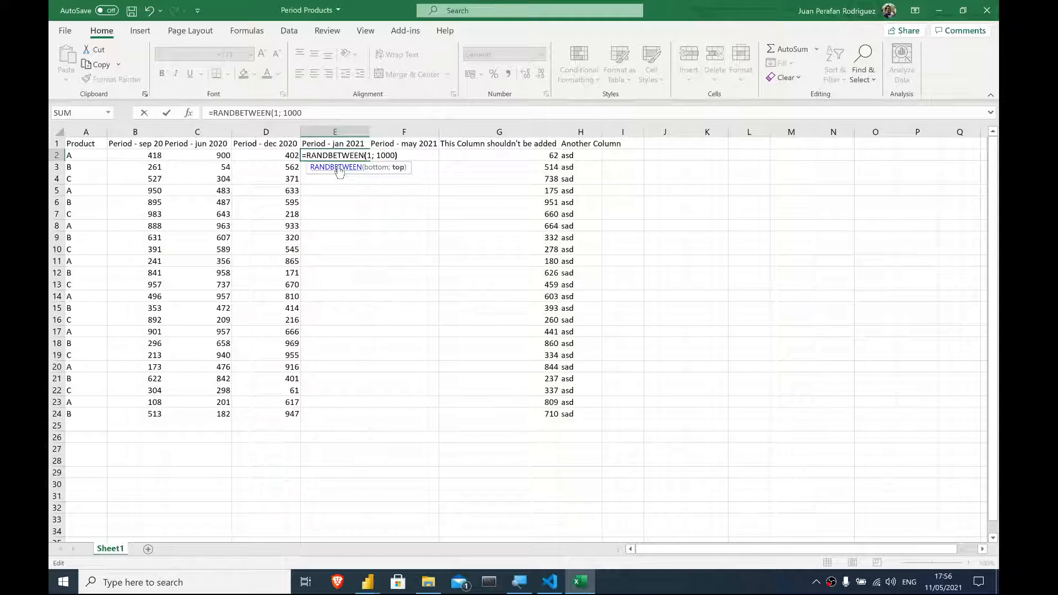
type(")")
key("Return")
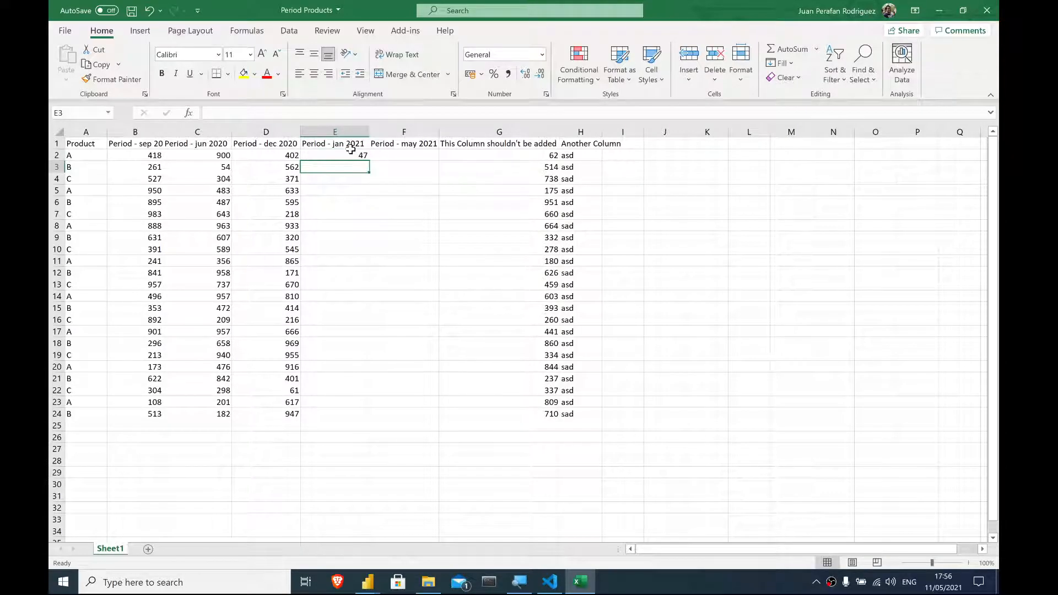
- Fill the RANDBETWEEN formula down to row 24 and paste the column back over itself as values
left_click(354, 157)
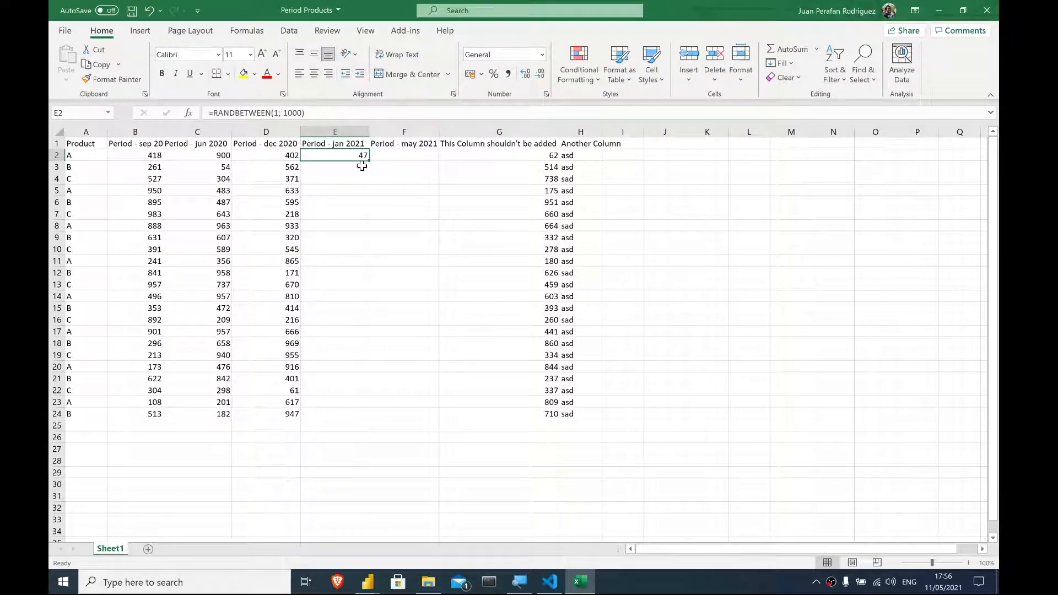
left_click_drag(368, 159, 370, 422)
right_click(346, 155)
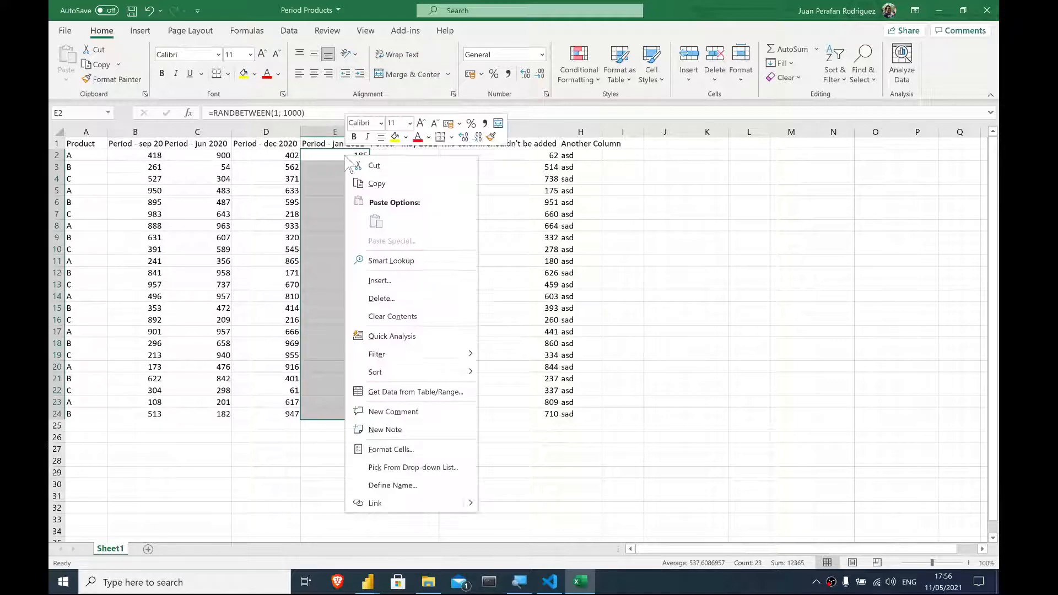
left_click(384, 185)
right_click(323, 156)
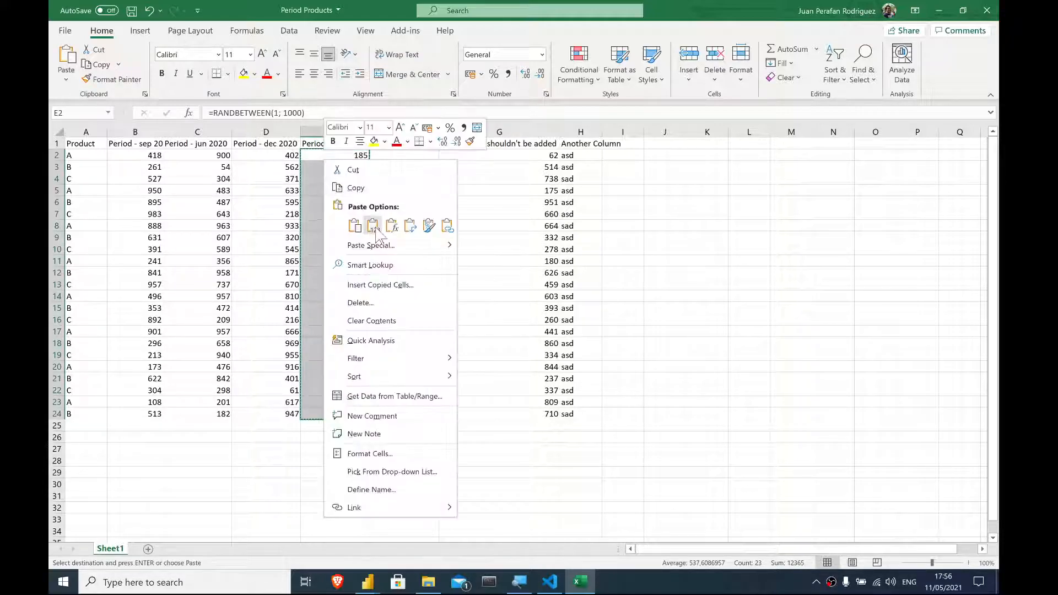
left_click(373, 226)
left_click(281, 331)
left_click(335, 285)
left_click(133, 12)
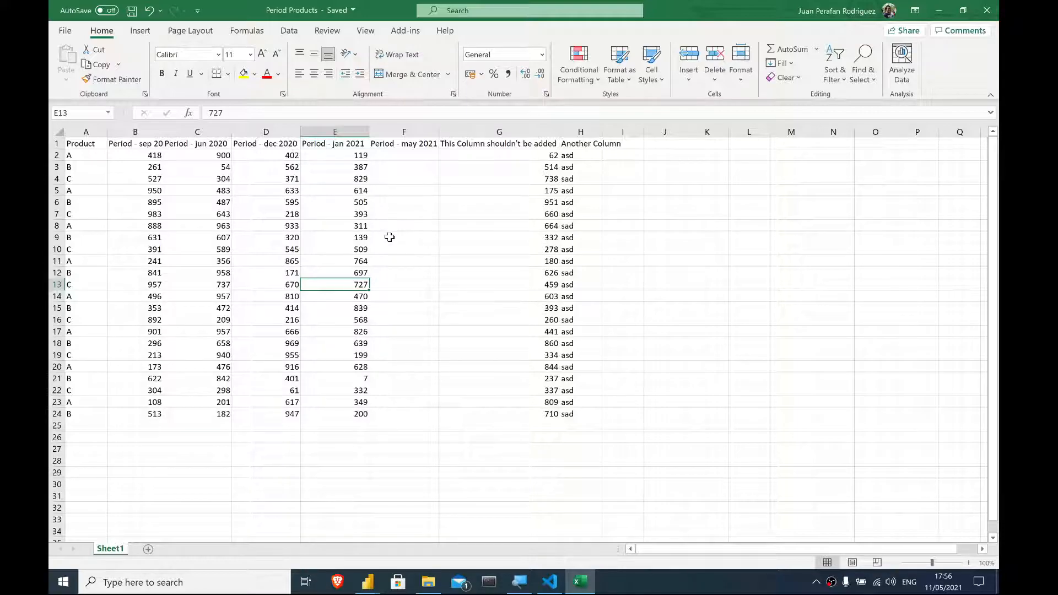
- Switch to the Power Query Editor window
left_click(339, 145)
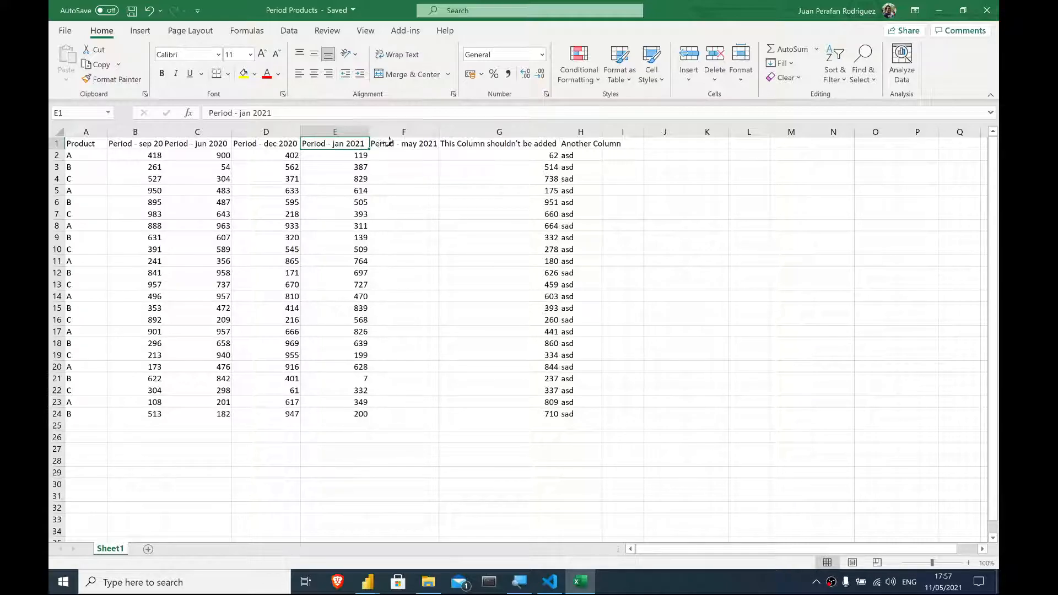
left_click(581, 133)
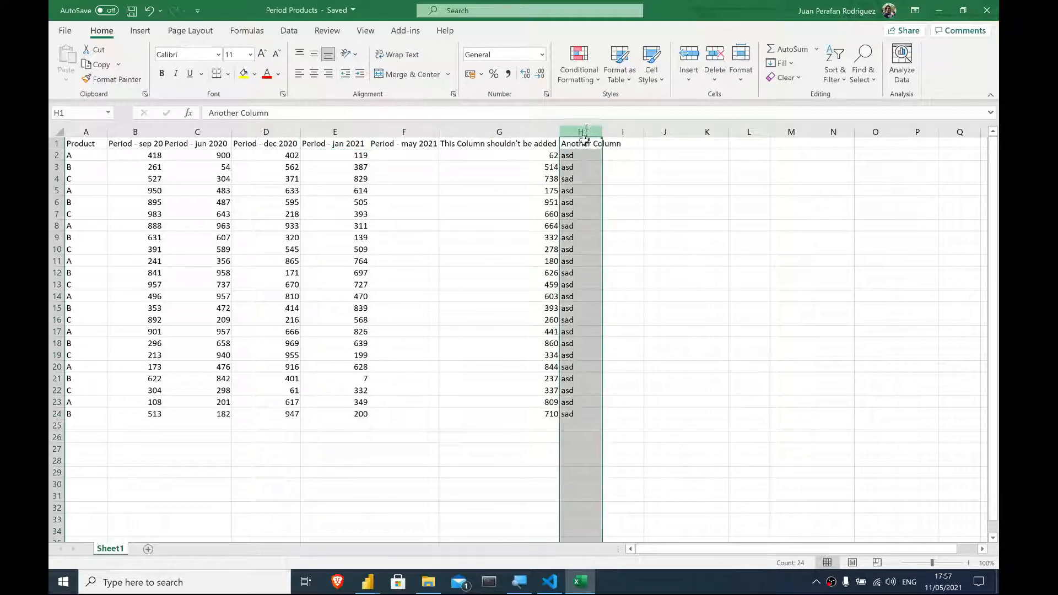
left_click(368, 581)
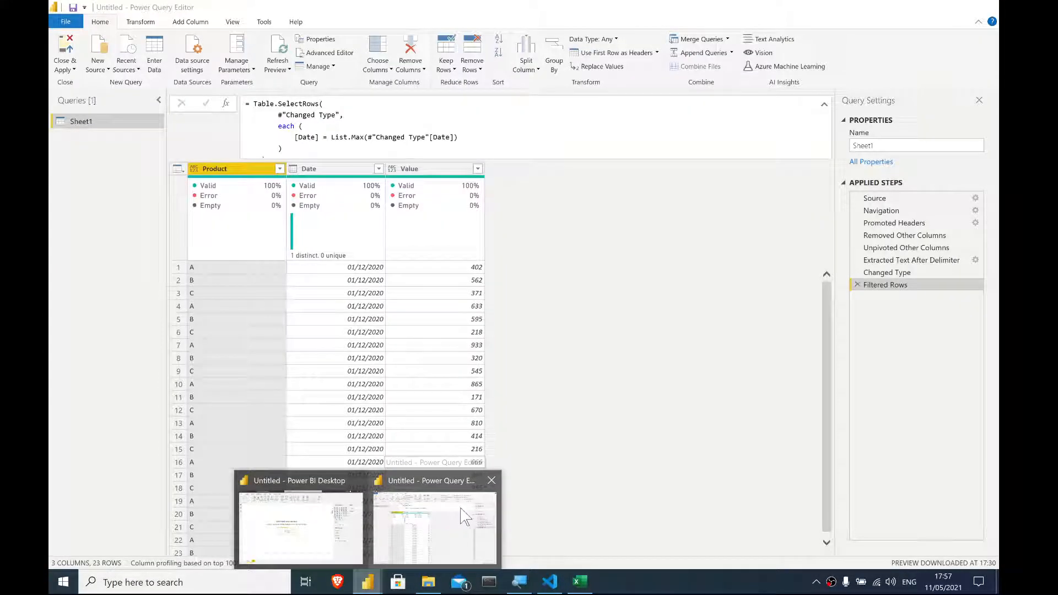
left_click(461, 508)
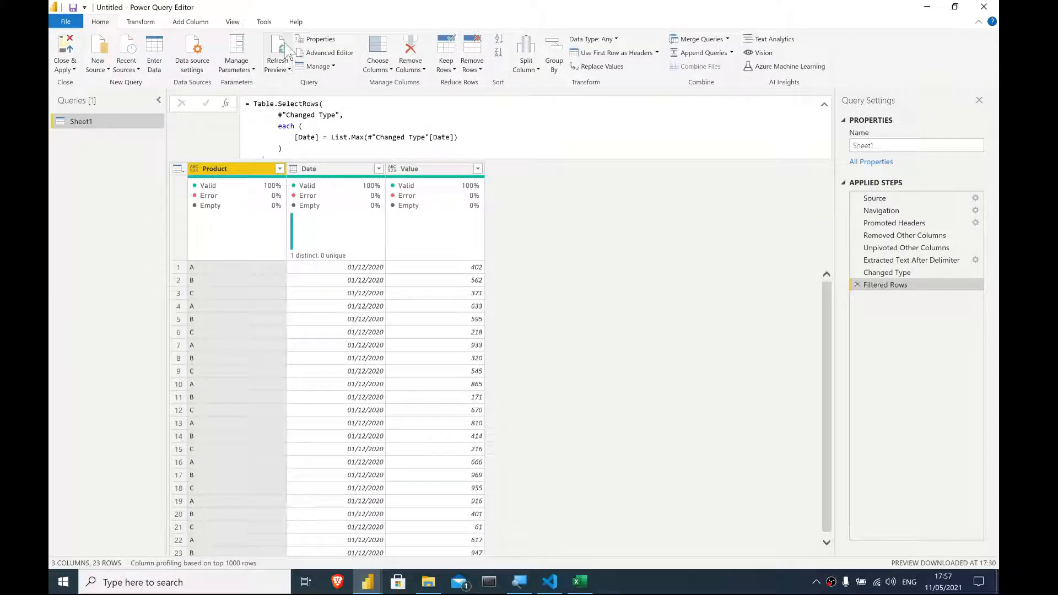
- Refresh the query preview to load the updated workbook data
left_click(287, 54)
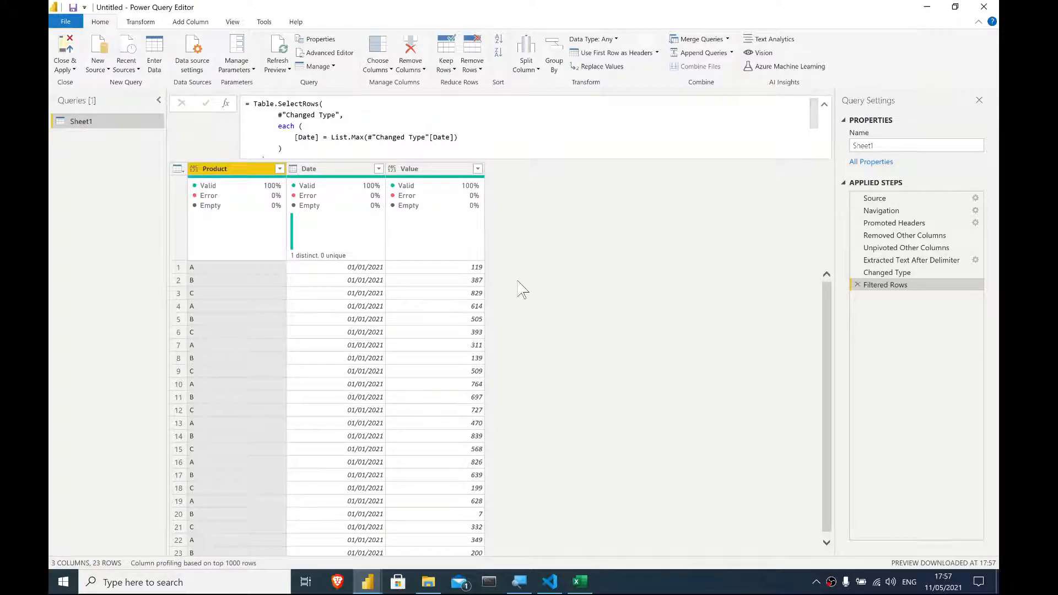
left_click(825, 104)
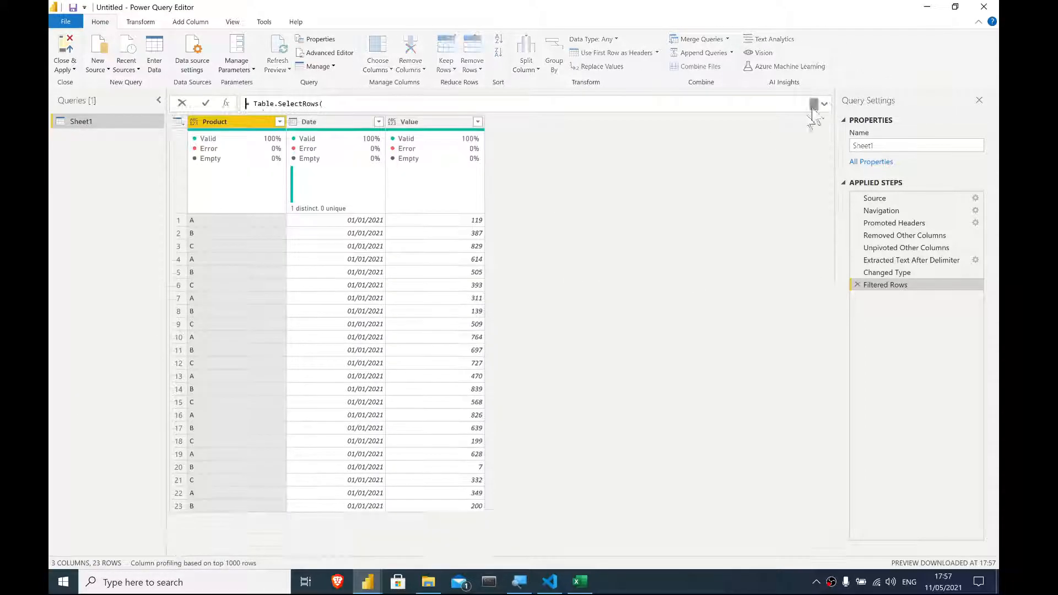
left_click(329, 231)
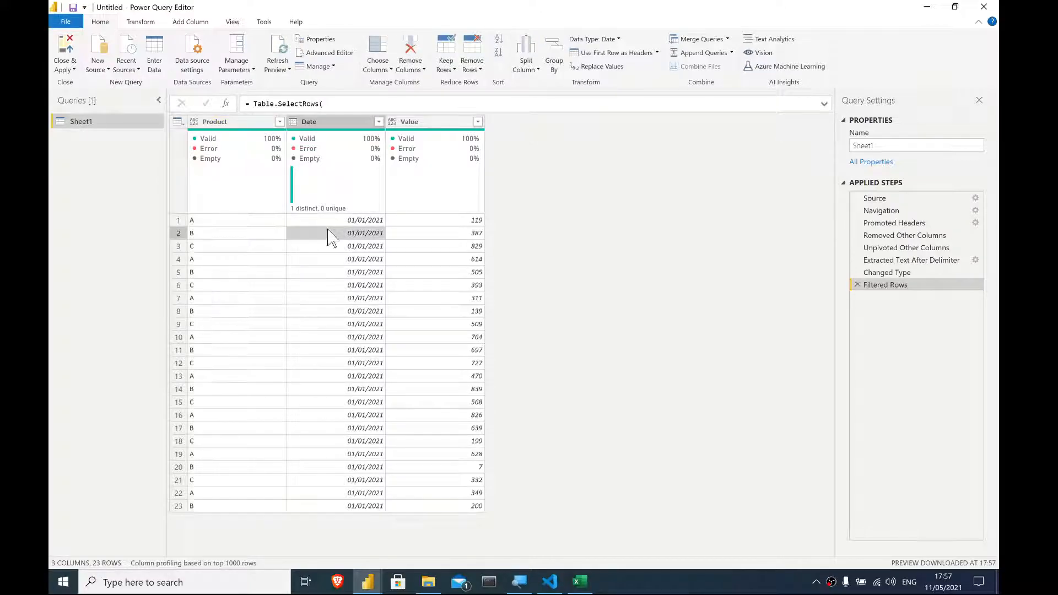
left_click(333, 300)
left_click(328, 220)
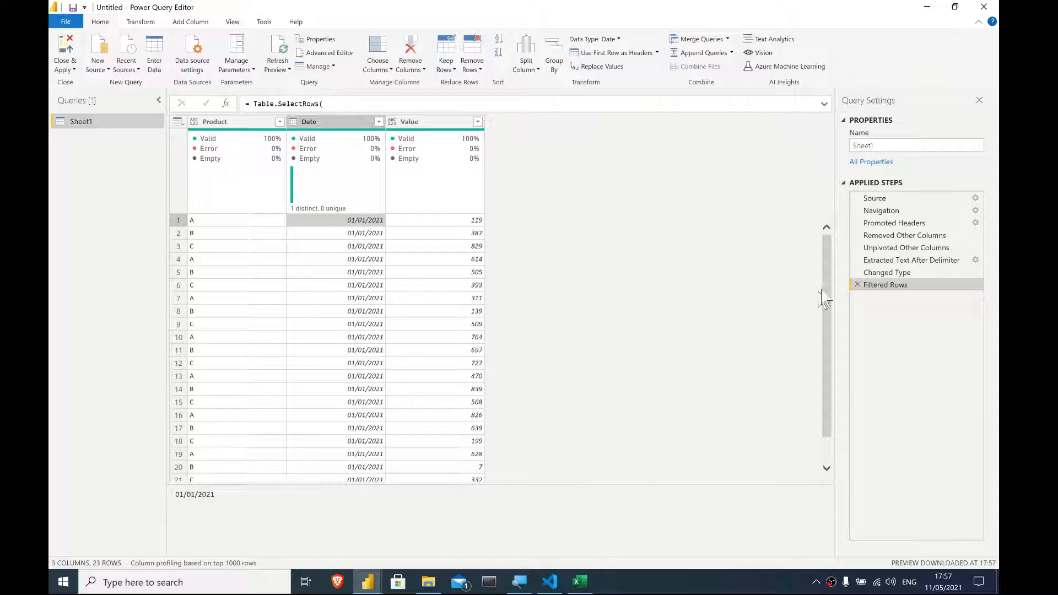
- Inspect the Unpivoted Other Columns step's rows and compare them with the workbook's period columns
left_click(893, 248)
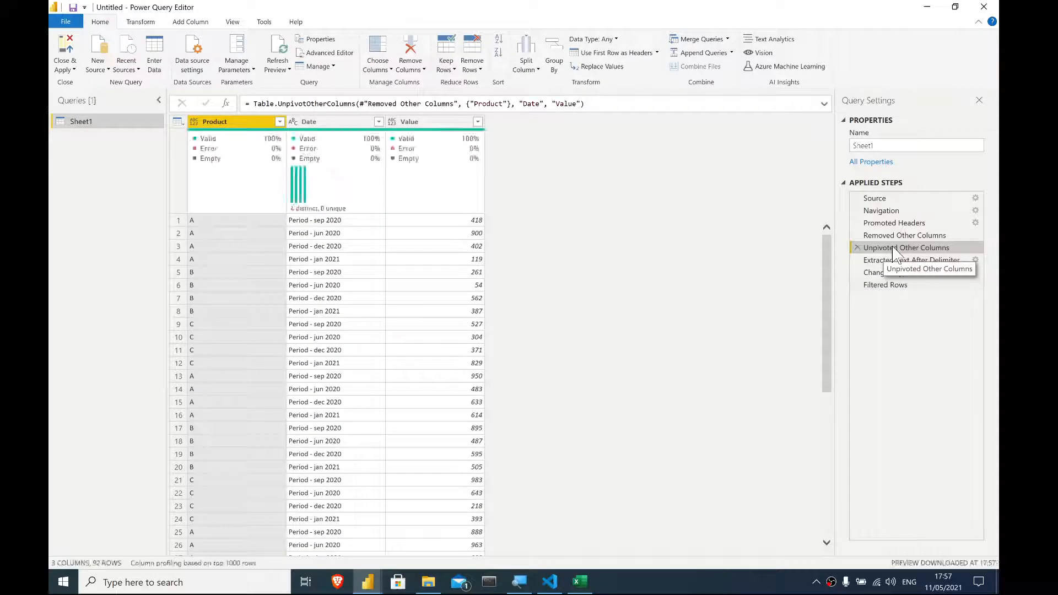
scroll(319, 346, "down", 8)
scroll(318, 346, "down", 14)
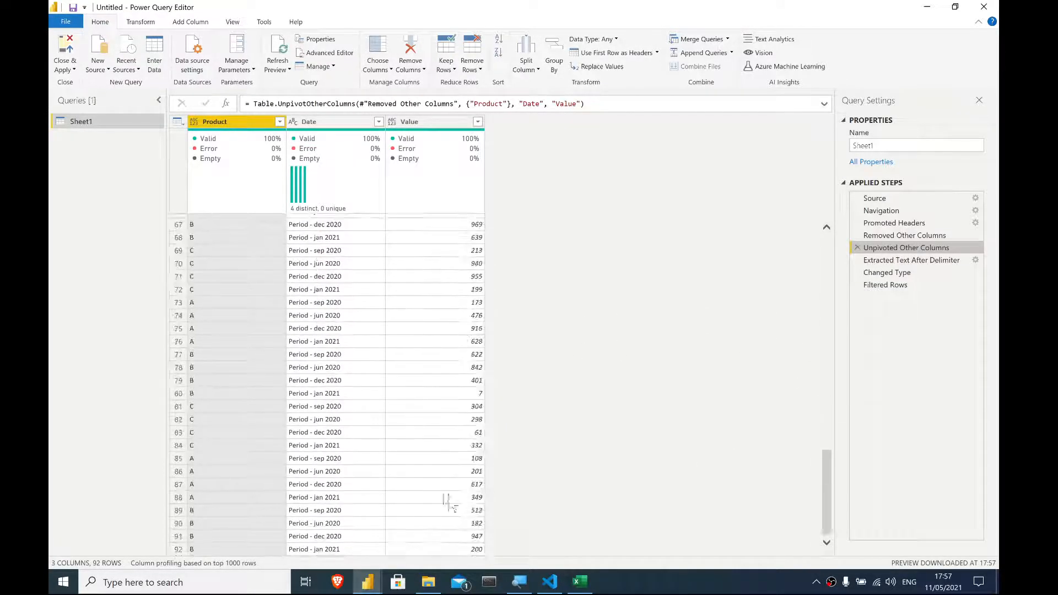
left_click(584, 586)
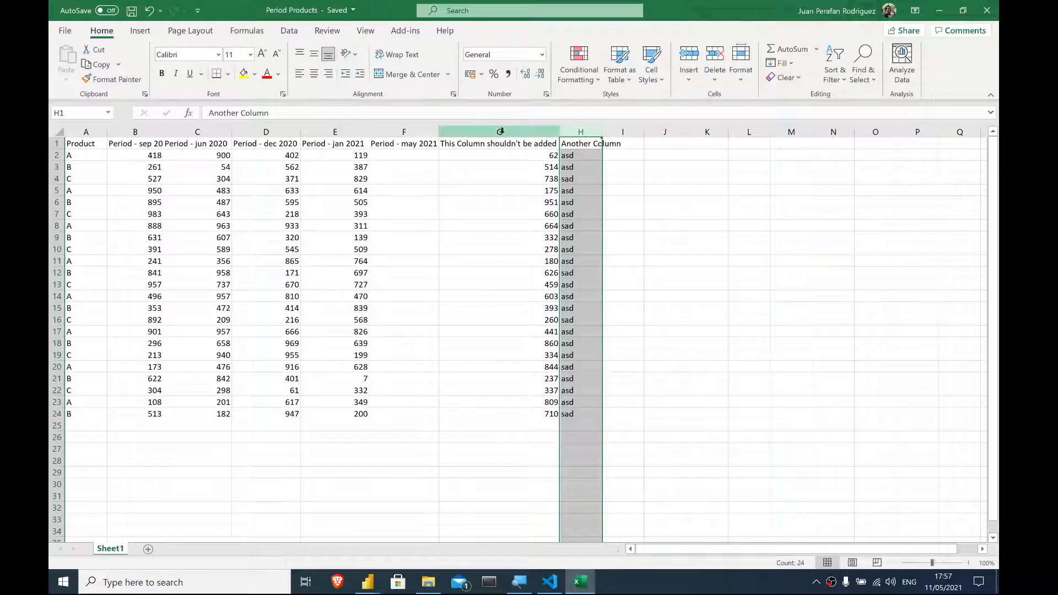
left_click(394, 130)
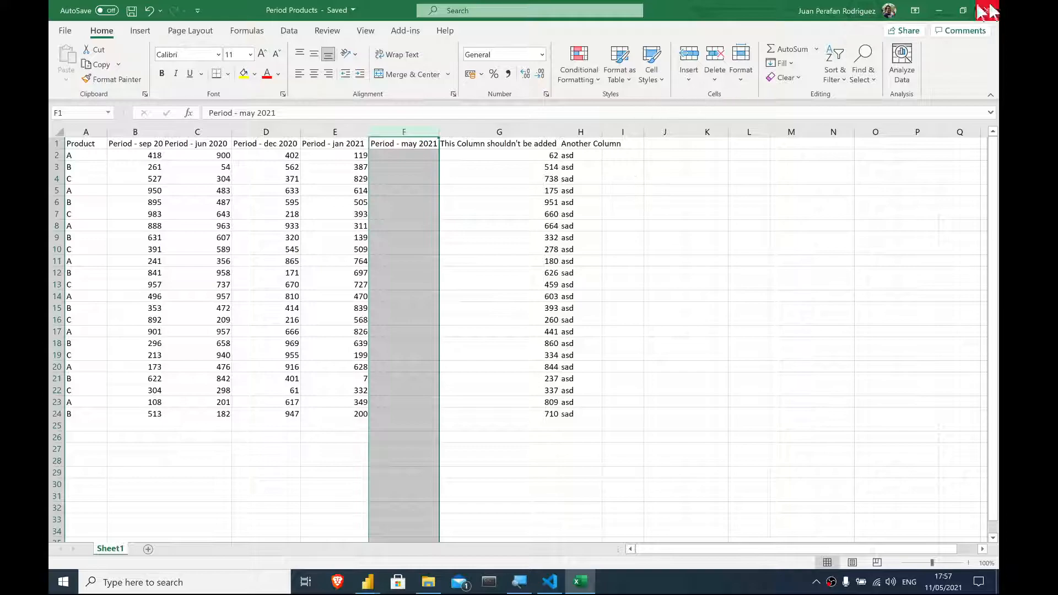
left_click(939, 10)
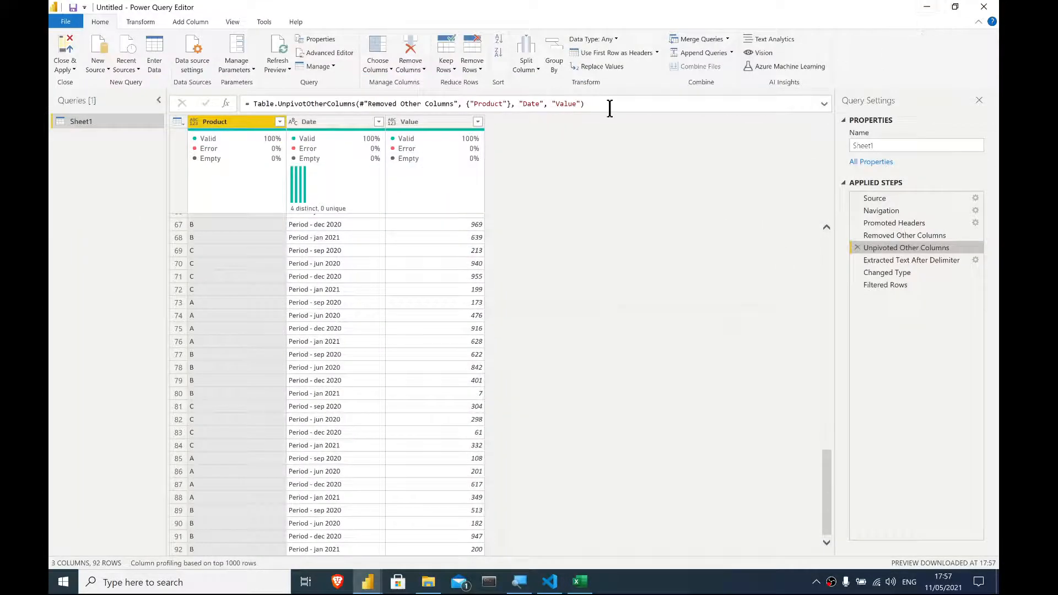
- Examine the unpivot formula and the Removed Other Columns step, then return to the Filtered Rows step
left_click_drag(610, 108, 288, 108)
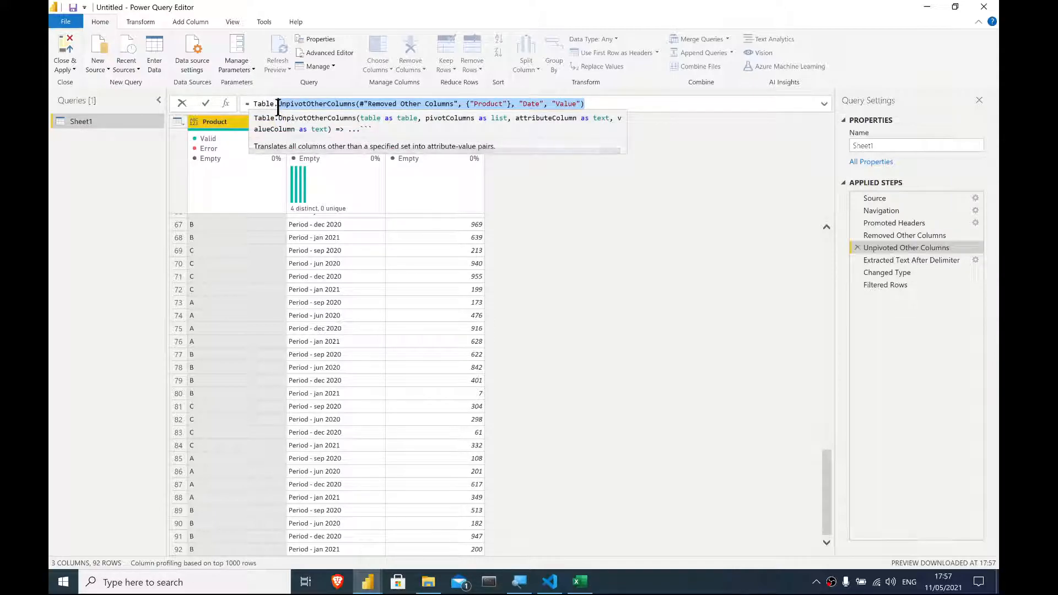
left_click(301, 242)
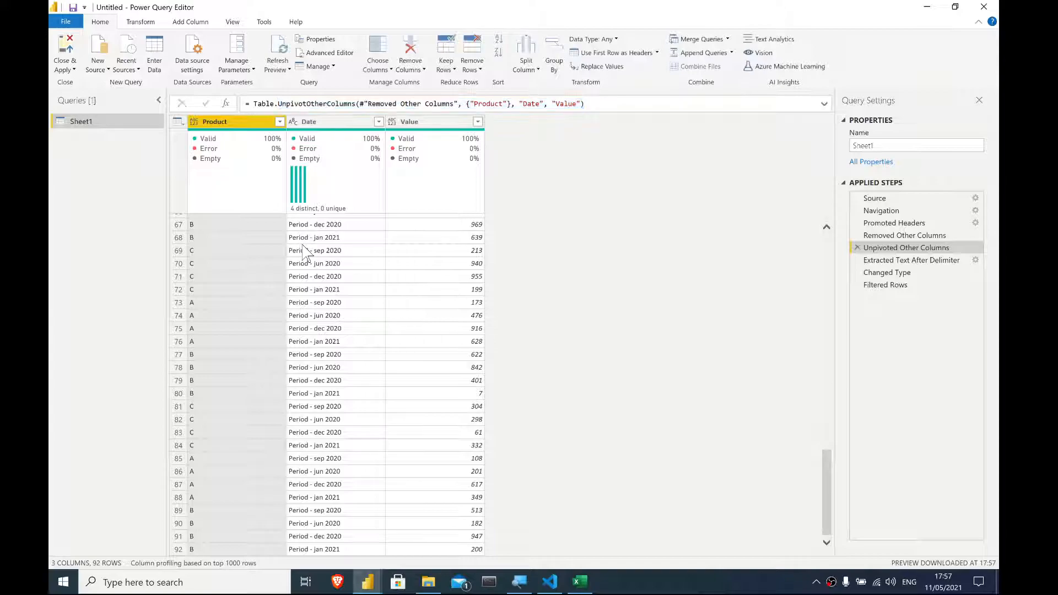
left_click(347, 310)
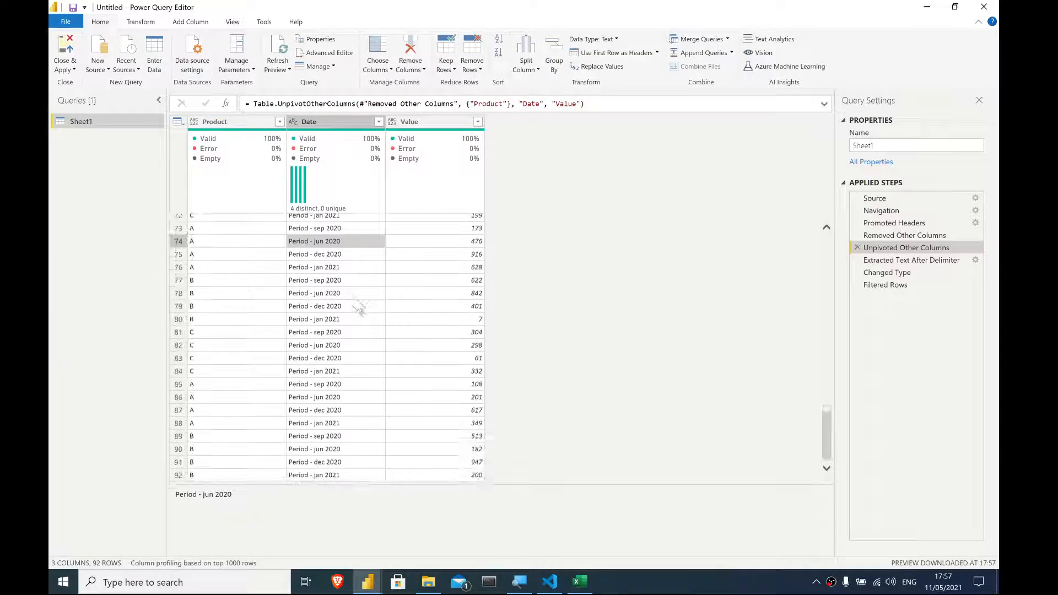
left_click(371, 359)
left_click(910, 238)
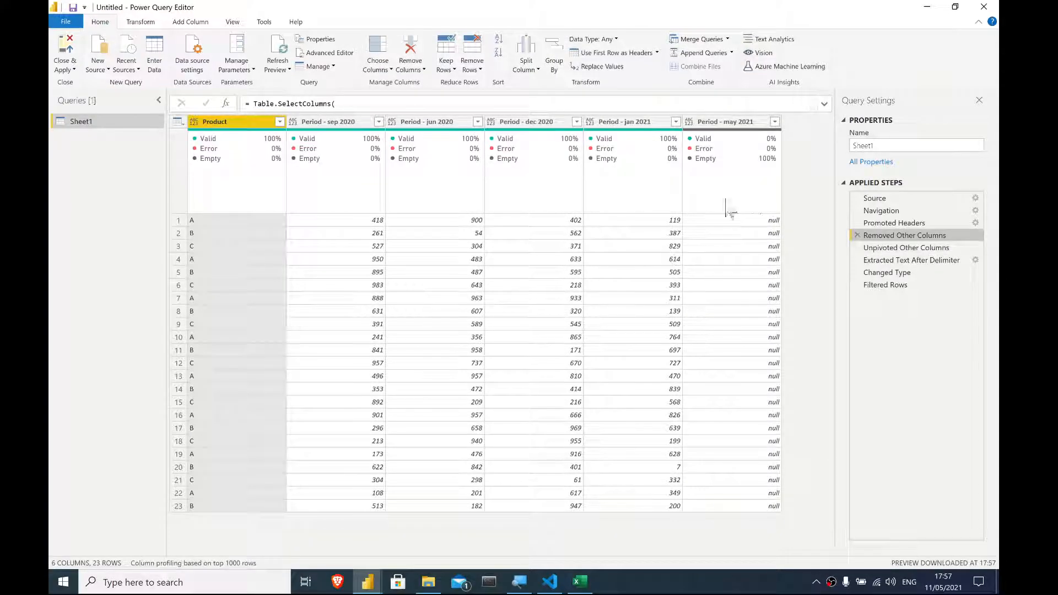
left_click(741, 124, "ctrl")
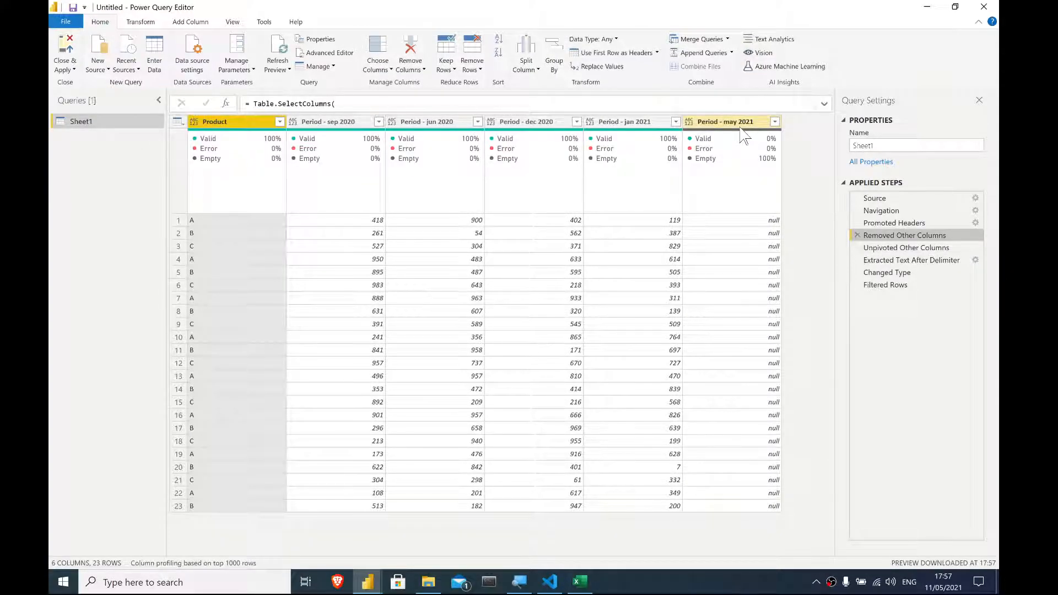
left_click(893, 285)
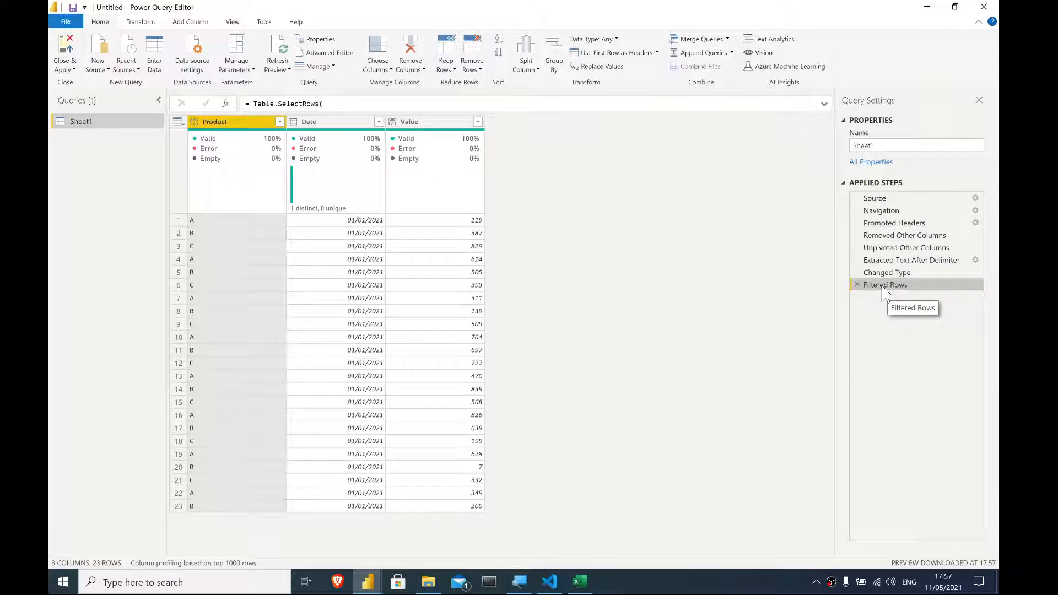